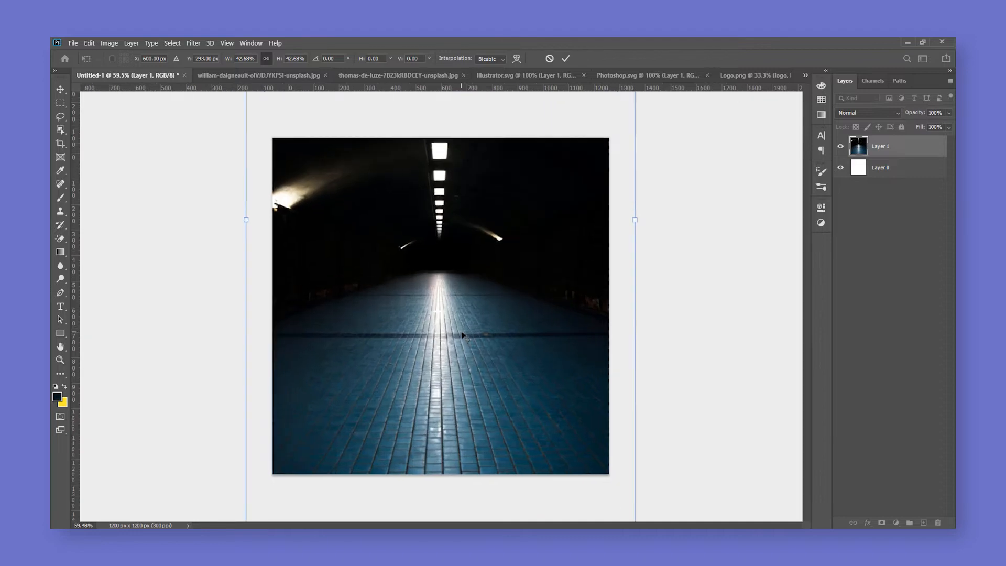
Move the tunnel photo down on the square canvas to about Y 362 px and apply the transform.
left_click_drag(398, 310, 402, 335)
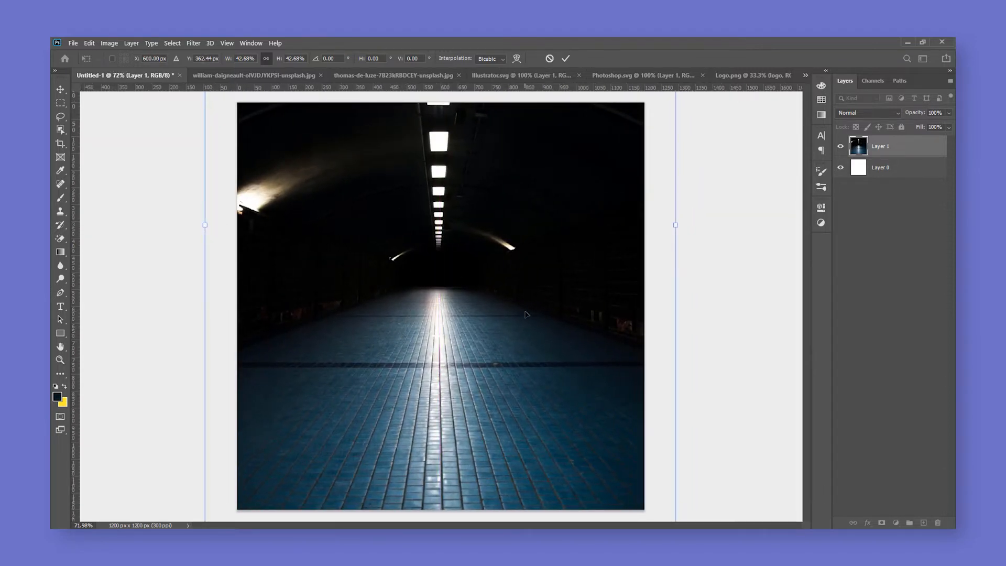
key("Return")
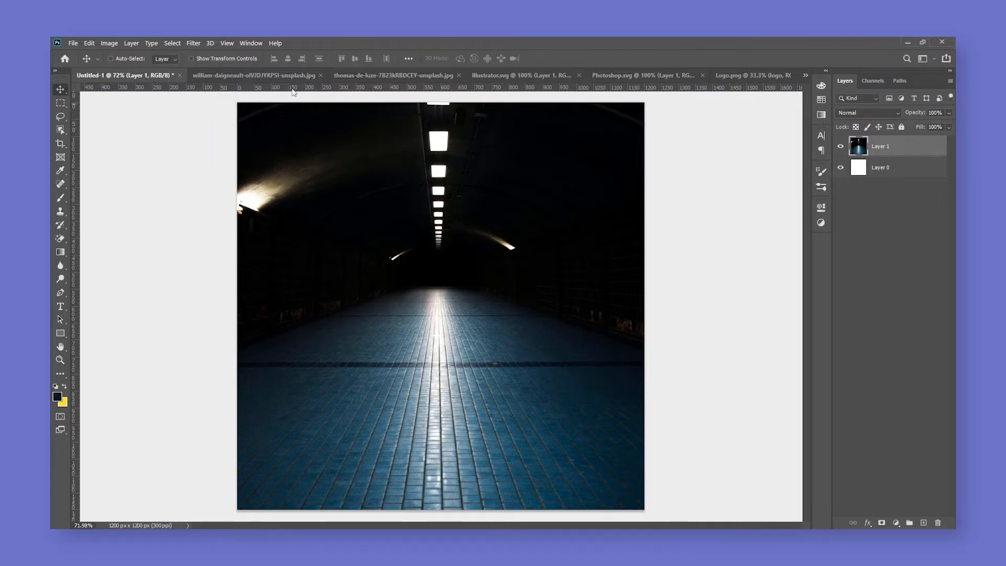
Switch to the officer photo and select the officer automatically with Select Subject on Layer 0.
left_click(343, 76)
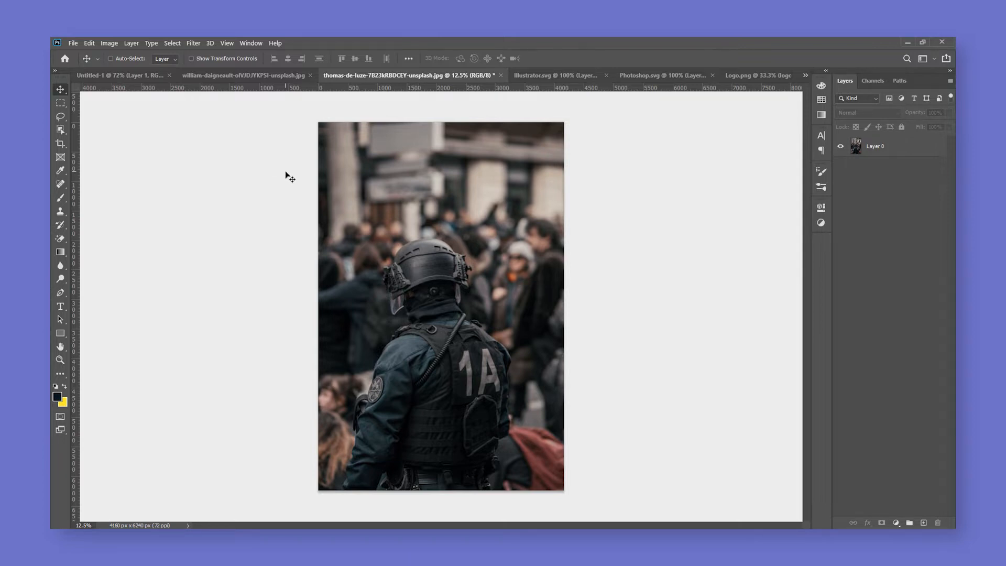
left_click(61, 130)
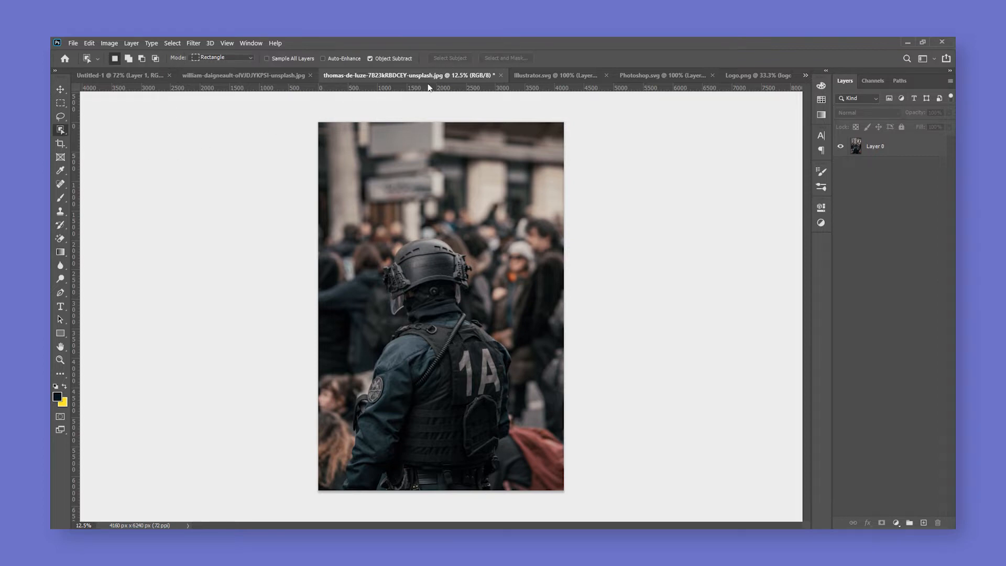
left_click(889, 146)
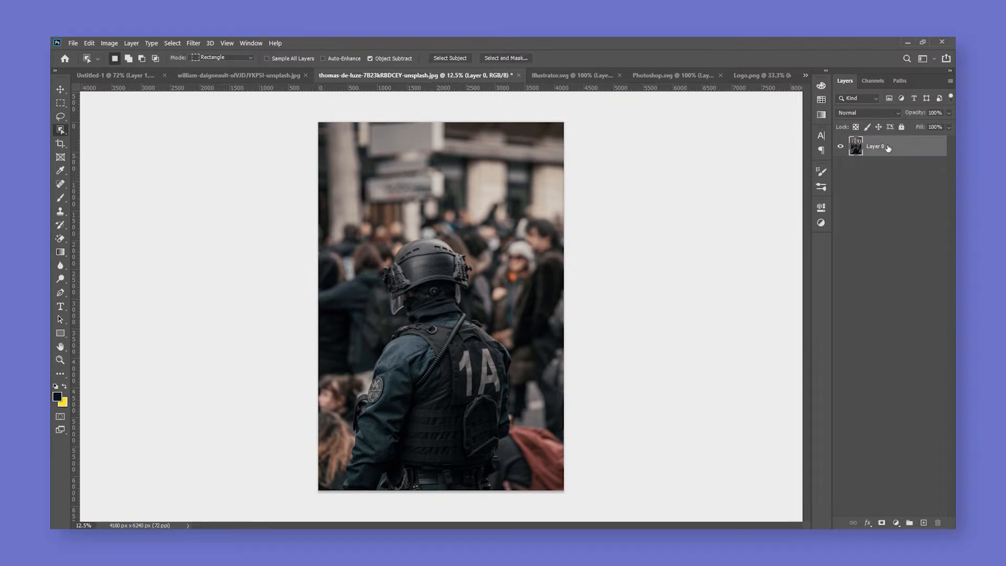
left_click(450, 58)
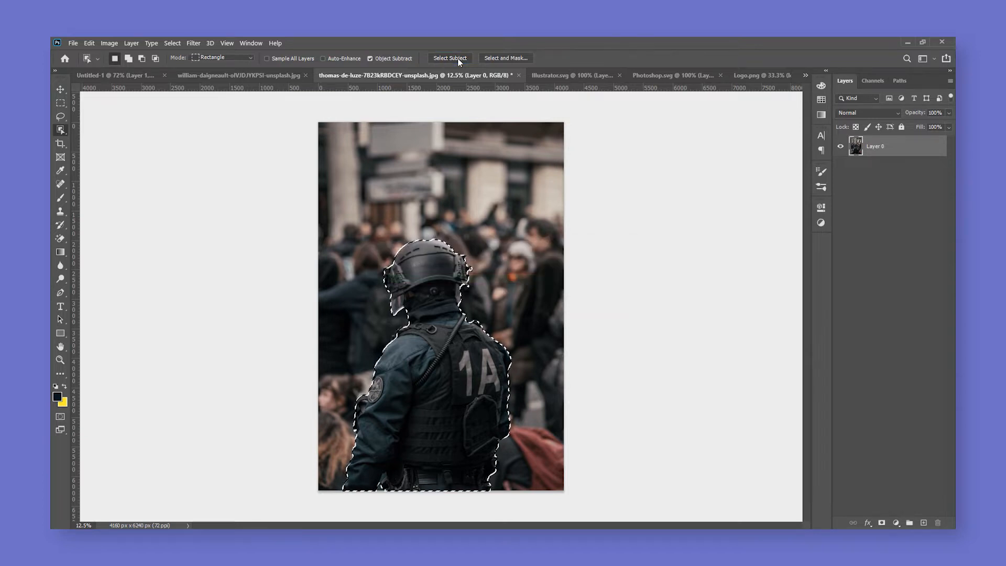
Refine the officer selection along the helmet's upper edge with the Lasso tool, adding missed areas and subtracting excess.
scroll(440, 222, "up", 8)
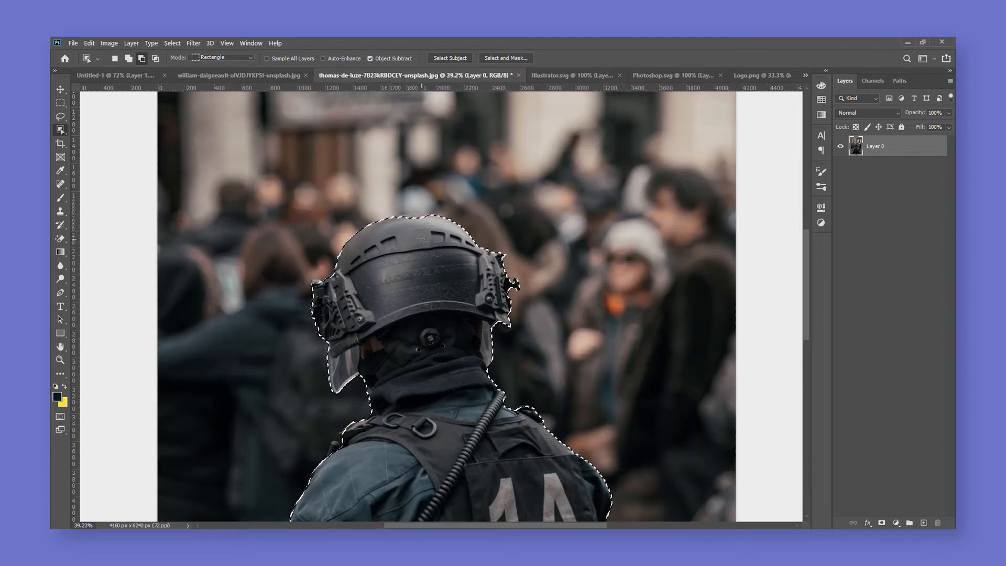
scroll(419, 224, "up", 1)
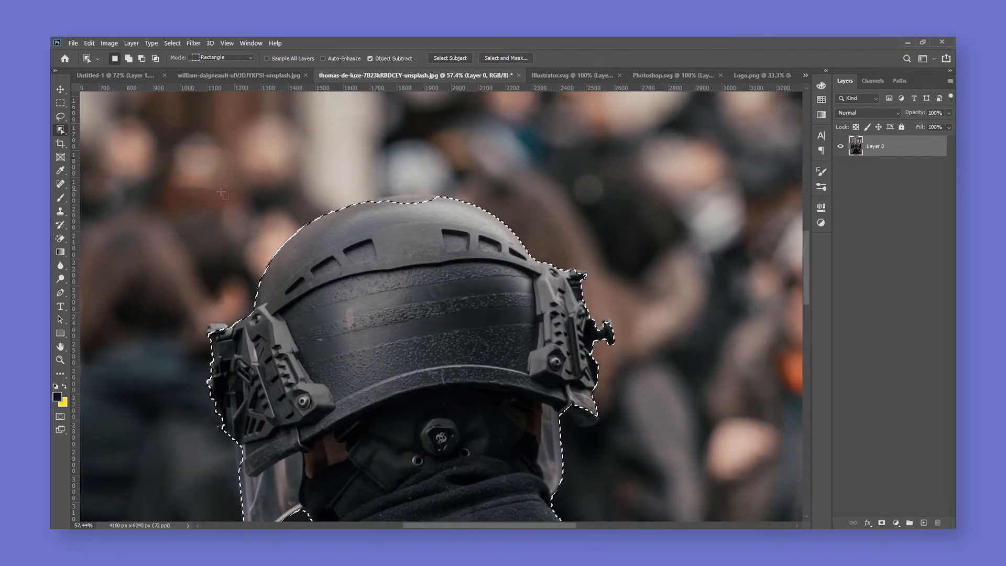
left_click(61, 116)
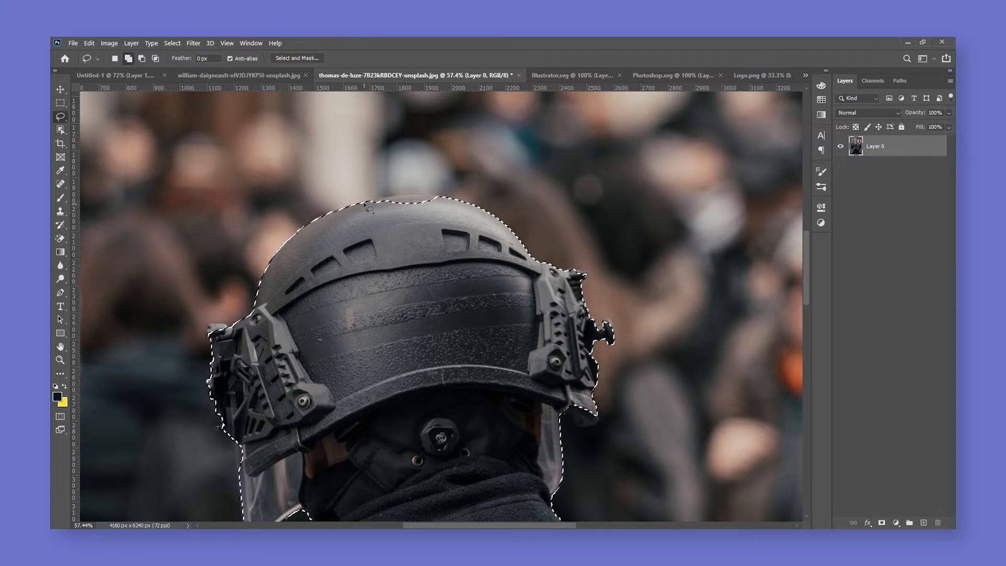
mouse_move(388, 199)
left_mouse_down()
mouse_move(444, 204)
mouse_move(373, 215)
left_mouse_up()
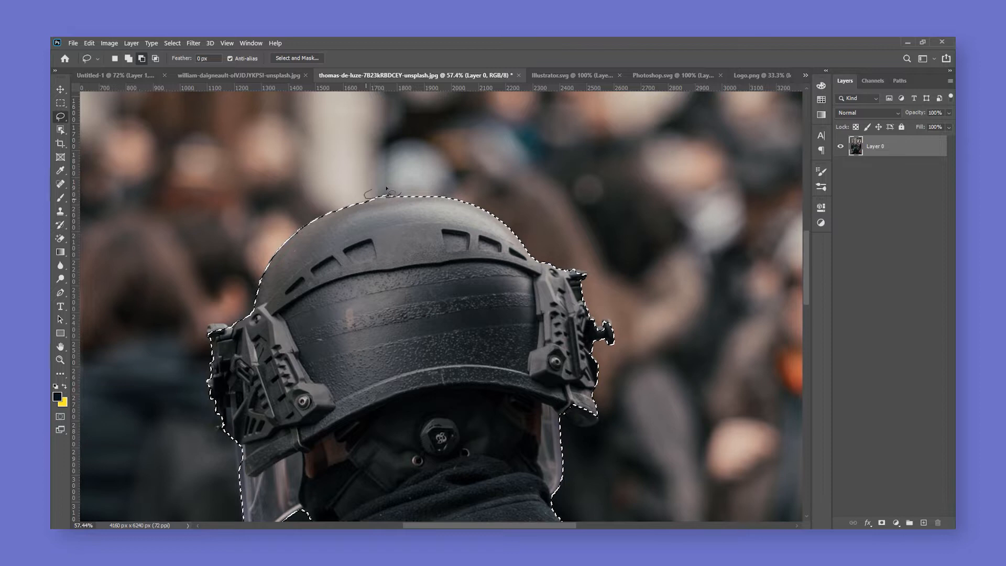
left_click_drag(399, 190, 407, 194)
scroll(556, 322, "down", 5)
scroll(556, 321, "down", 5)
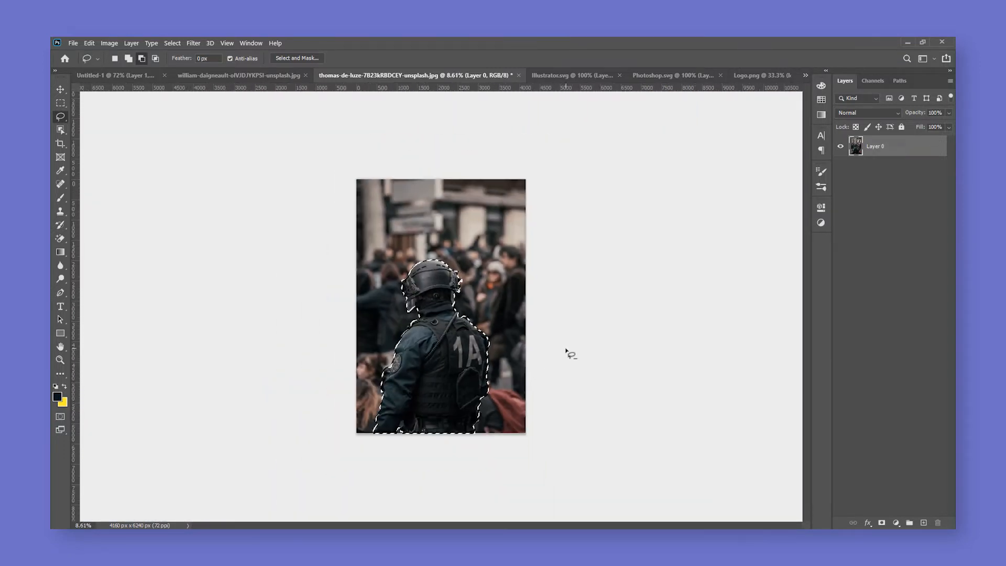
scroll(480, 341, "up", 2)
scroll(480, 341, "down", 2)
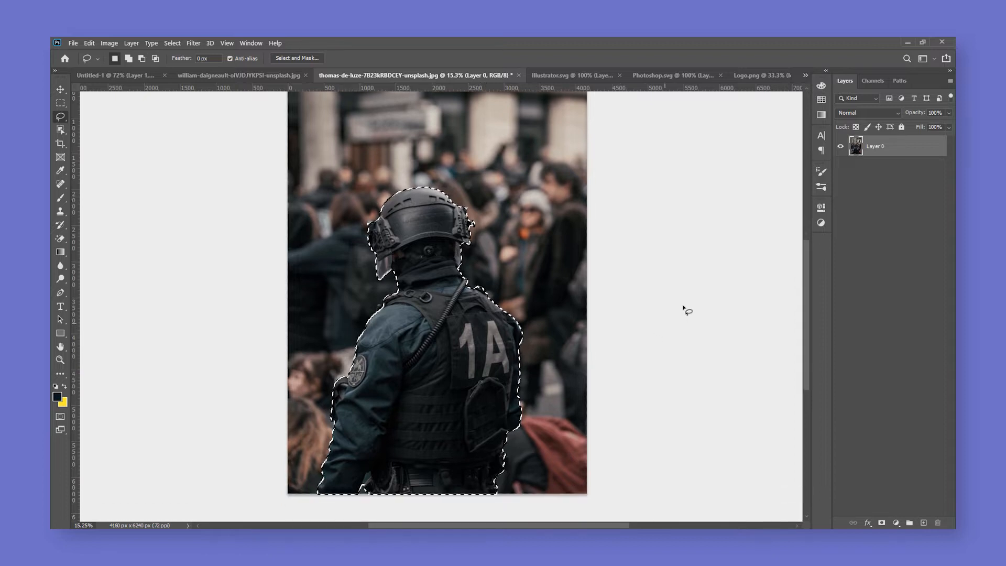
Mask out the crowd around the selected officer and convert the masked layer to a smart object.
left_click(882, 522)
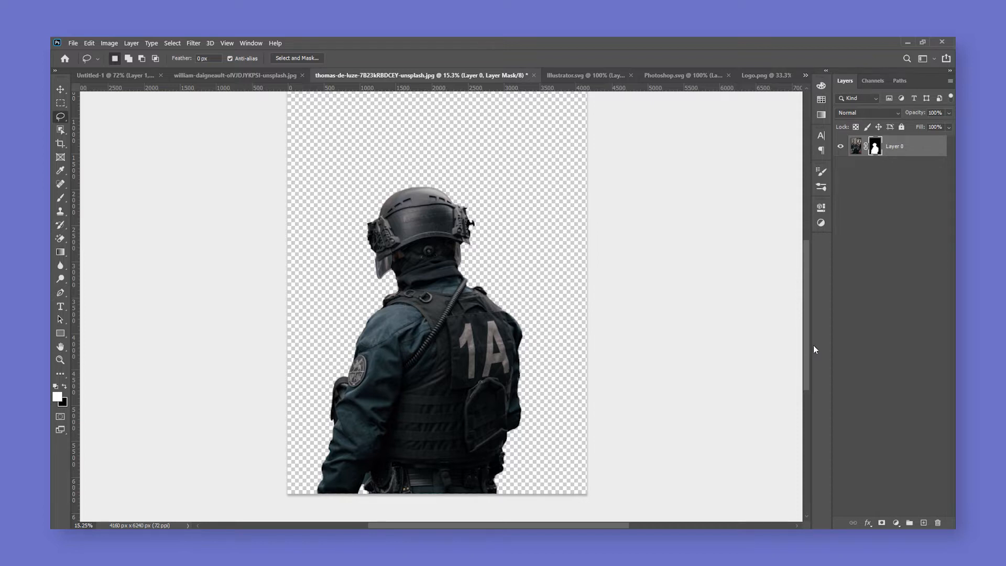
right_click(894, 149)
left_click(797, 235)
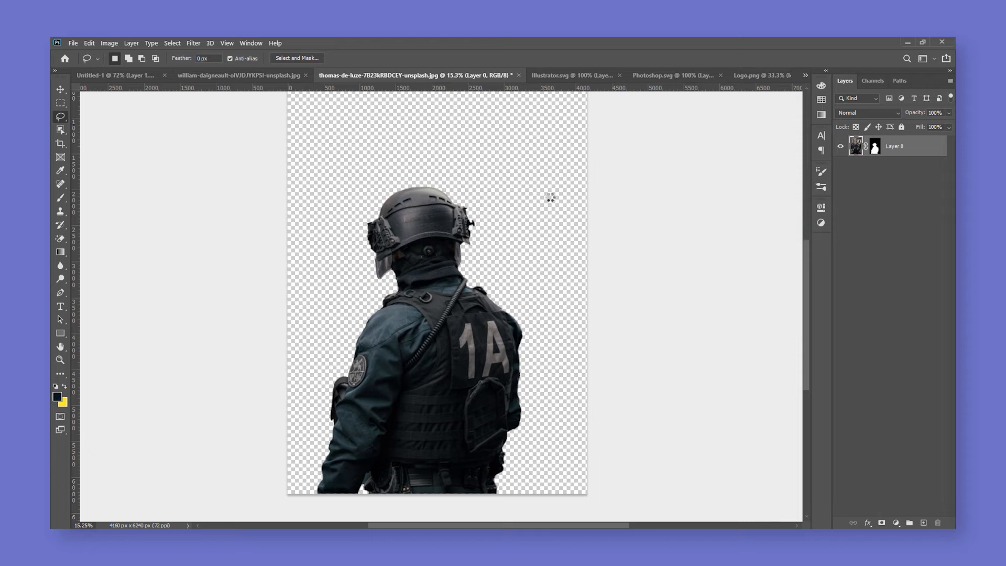
Copy the officer cutout into the Untitled-1 composition above the tunnel layer using the Move tool.
key("v")
left_click_drag(102, 57, 475, 321)
scroll(474, 322, "down", 8)
scroll(465, 311, "up", 4)
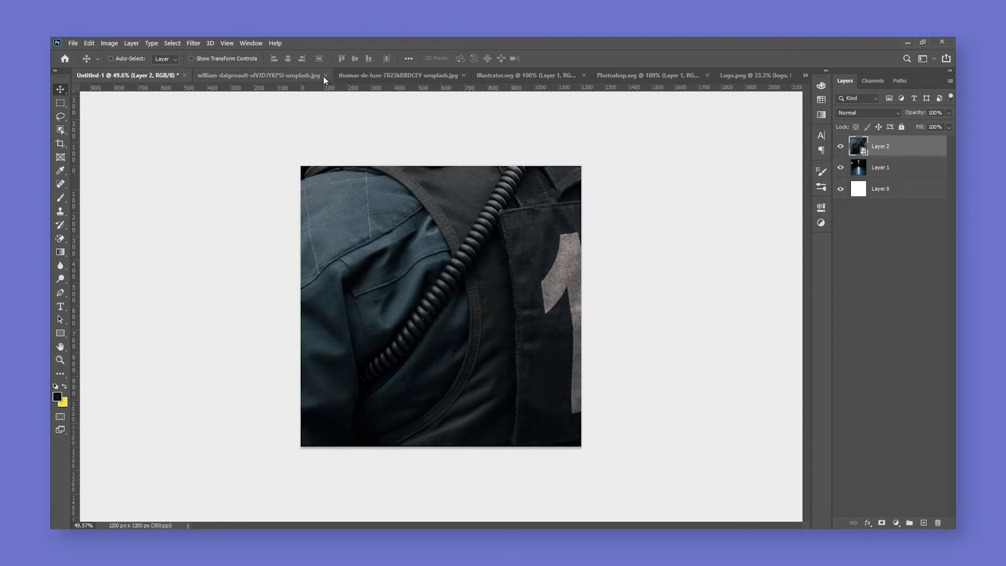
Close the tunnel and officer source photos without saving their changes.
left_click(324, 76)
left_click(502, 231)
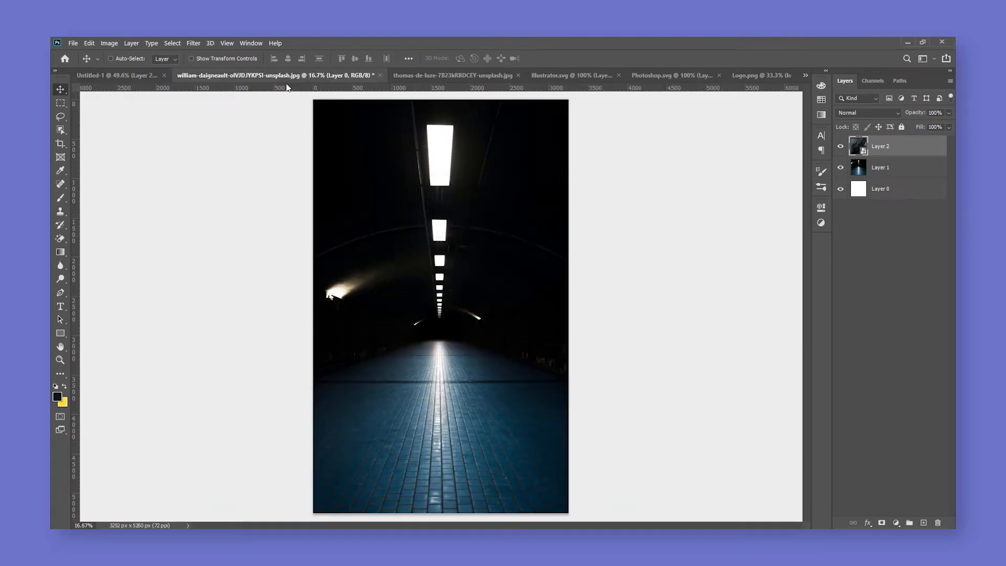
left_click(304, 78)
left_click(397, 76)
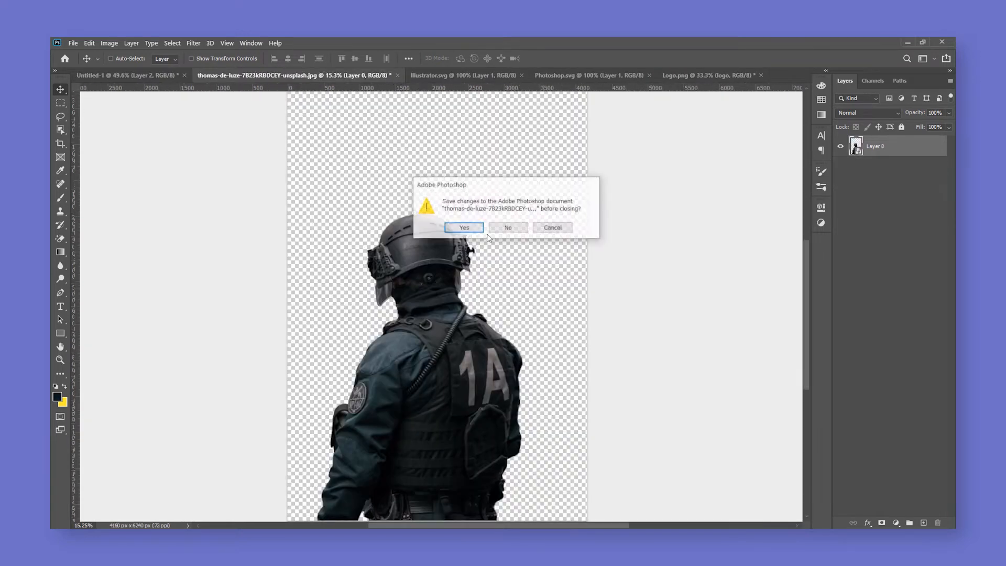
left_click(502, 231)
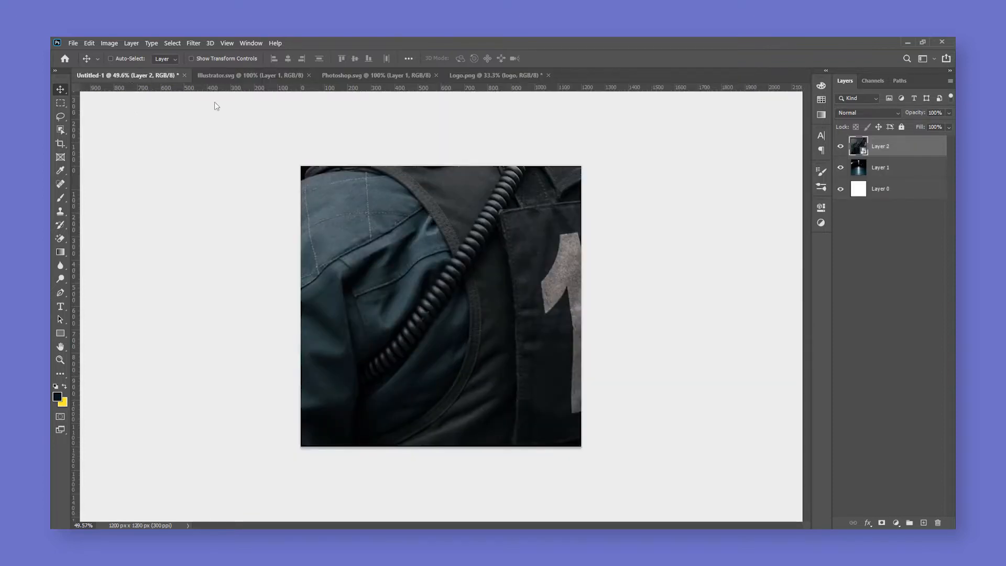
Rename the officer layer as Subject and the tunnel layer as Background.
double_click(887, 146)
key("Return")
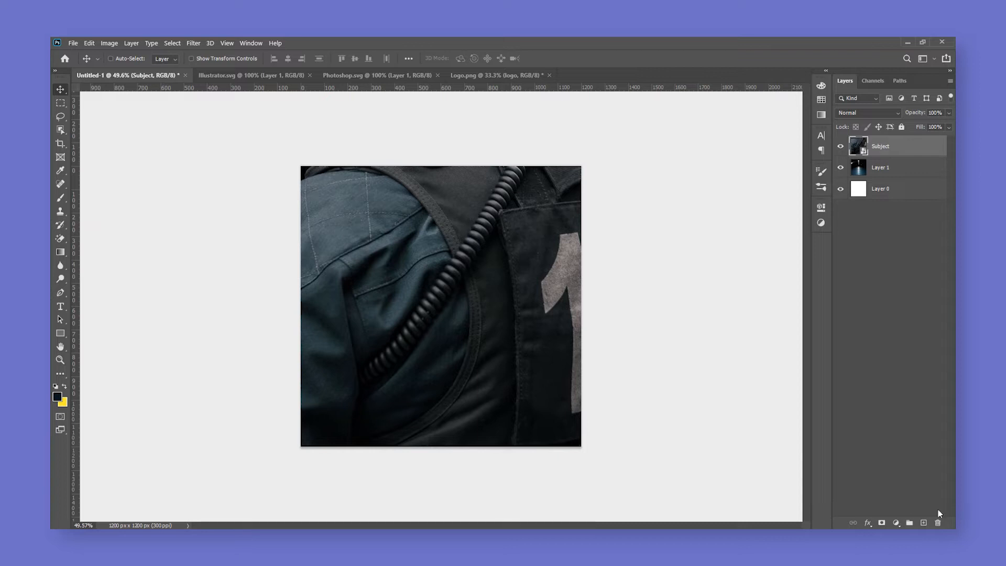
double_click(889, 173)
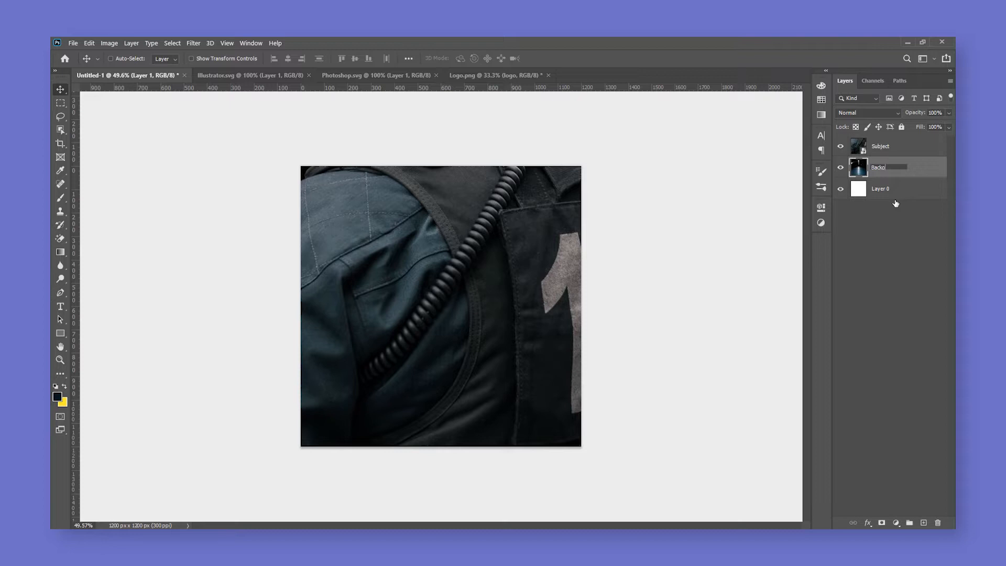
key("Return")
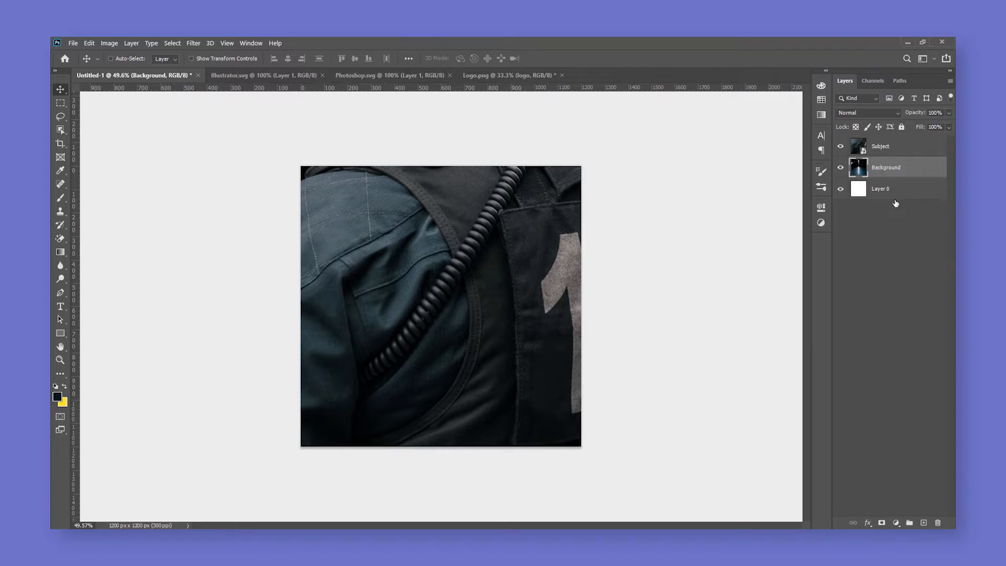
Scale the Subject layer down to about 5.65% so the officer stands centered in the lower part of the canvas.
left_click(891, 146)
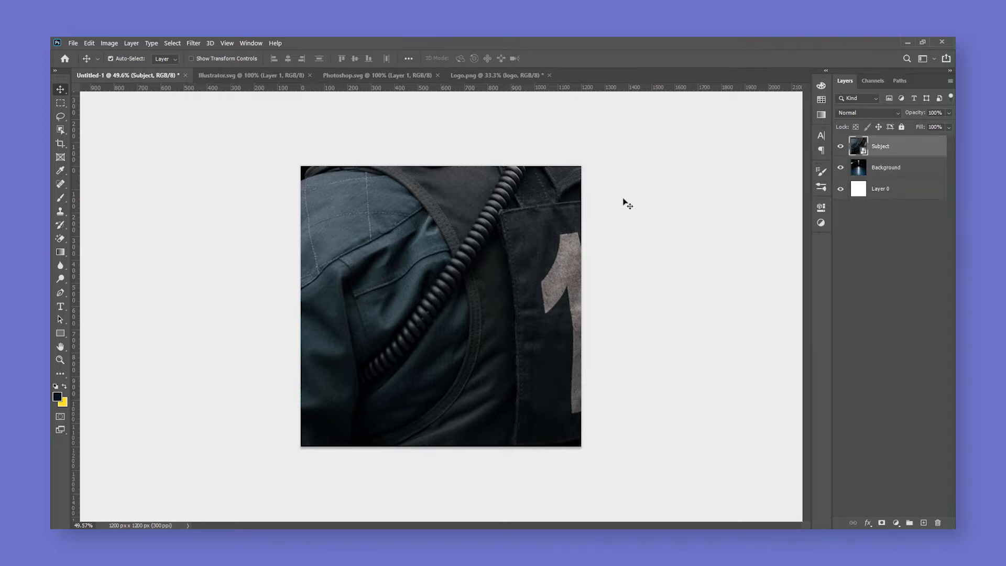
key("ctrl+t")
left_click_drag(745, 289, 519, 365)
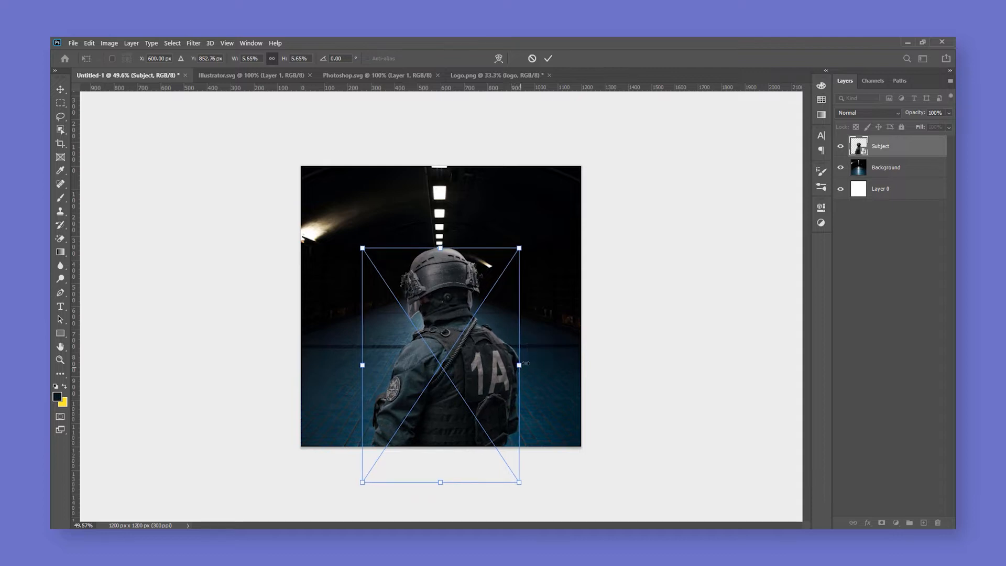
key("Return")
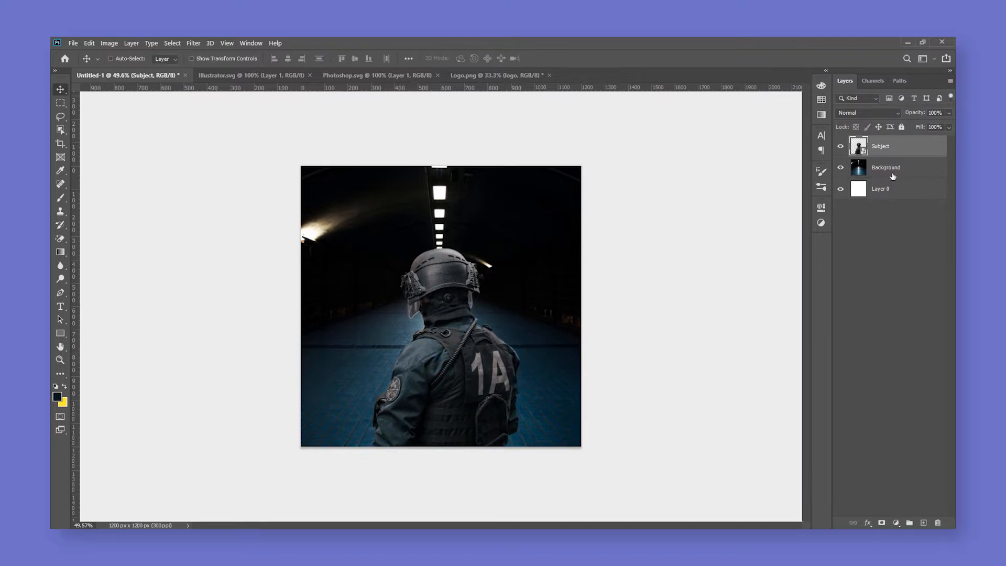
Convert the Background layer to a smart object.
right_click(893, 176)
left_click(789, 235)
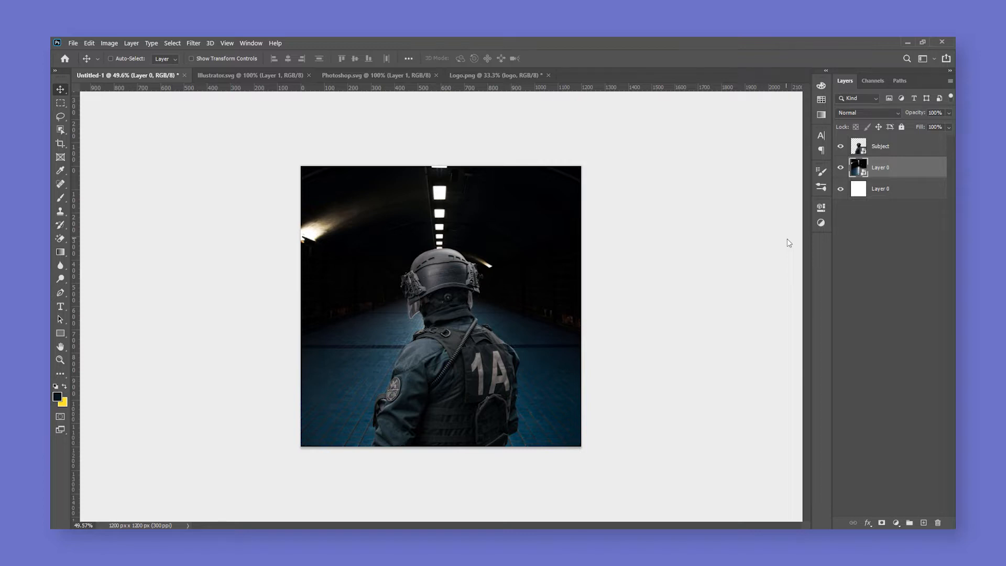
Add a Hue/Saturation adjustment clipped to the Subject layer and shift its hue so the uniform turns a deeper blue.
left_click(888, 152)
left_click(895, 523)
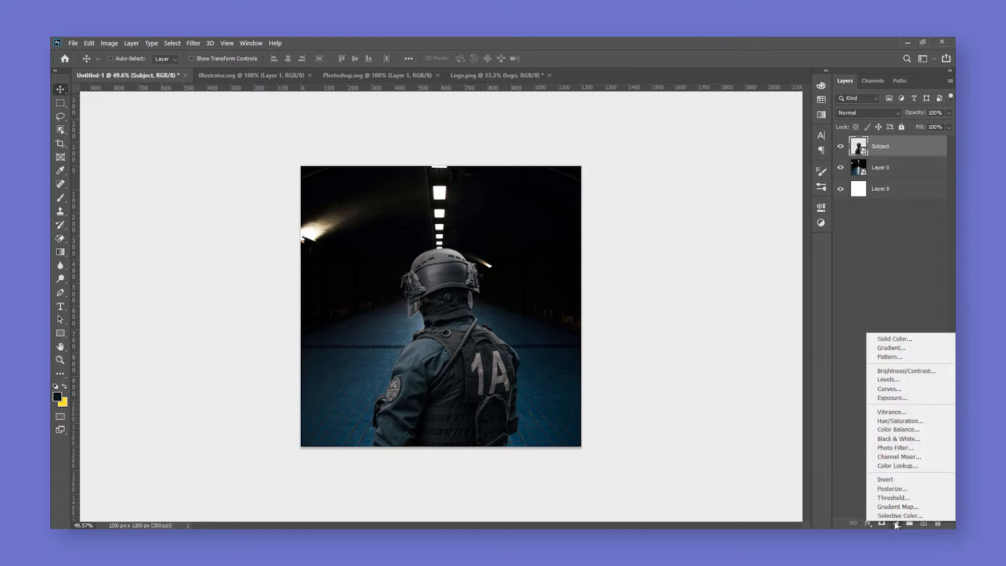
left_click(895, 420)
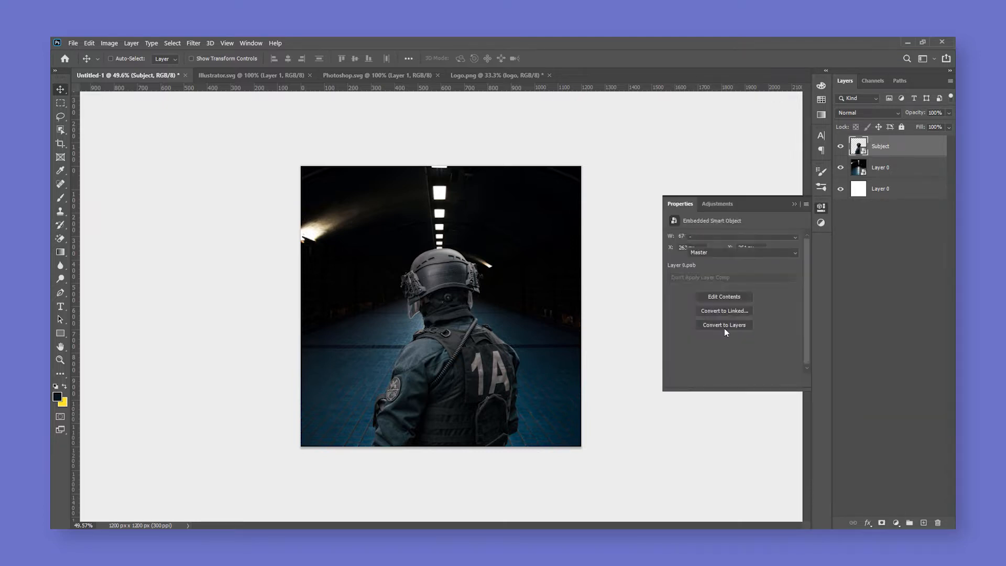
left_click_drag(733, 281, 726, 285)
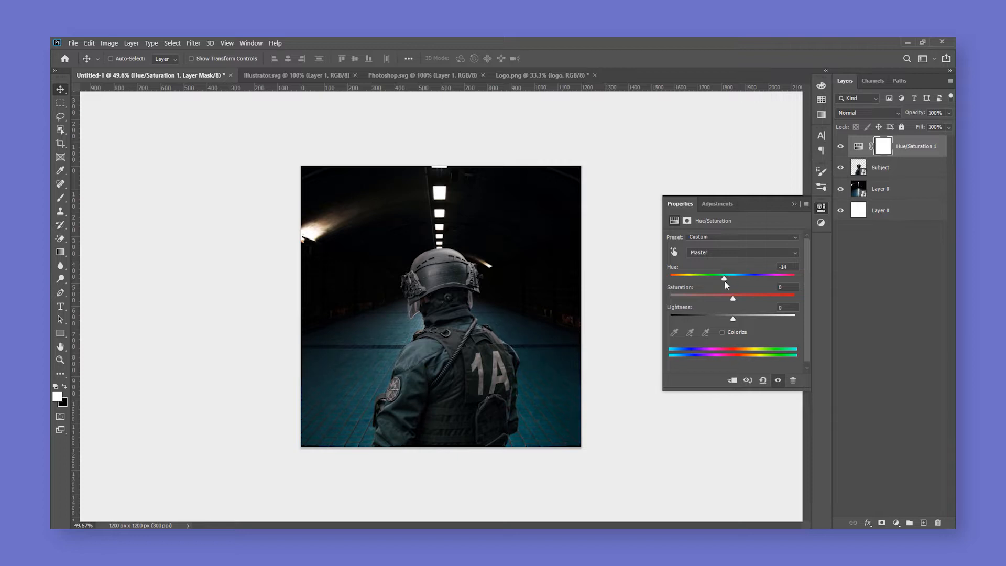
left_click(733, 380)
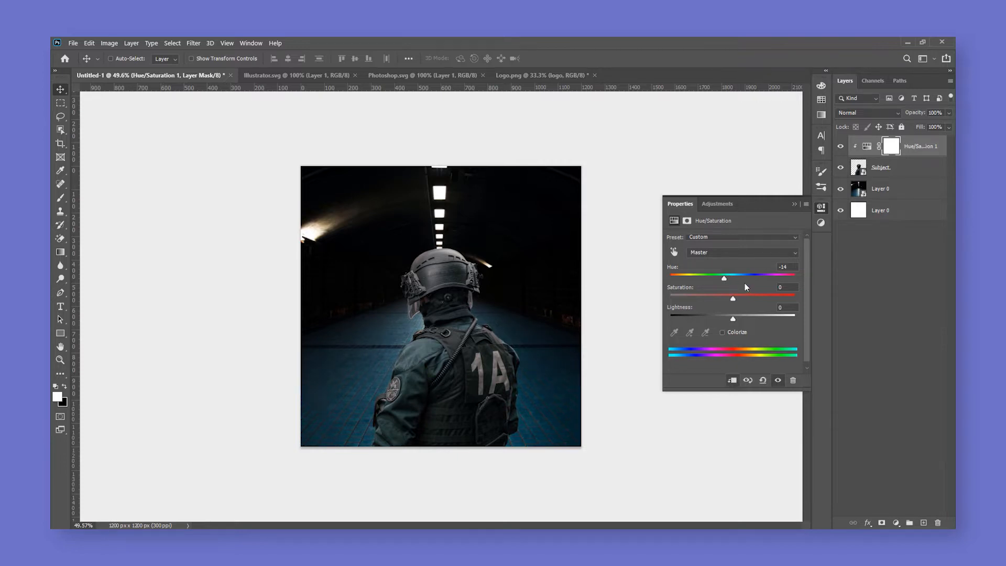
left_click_drag(726, 283, 746, 279)
left_click(795, 205)
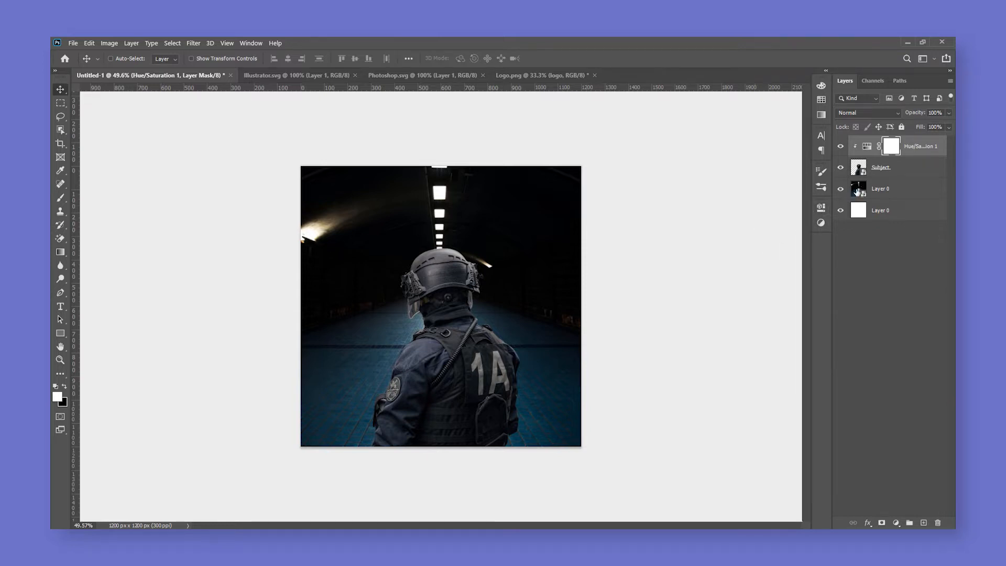
Open the tunnel smart object's contents and prepare a large soft black brush with a size of 637 px.
double_click(858, 190)
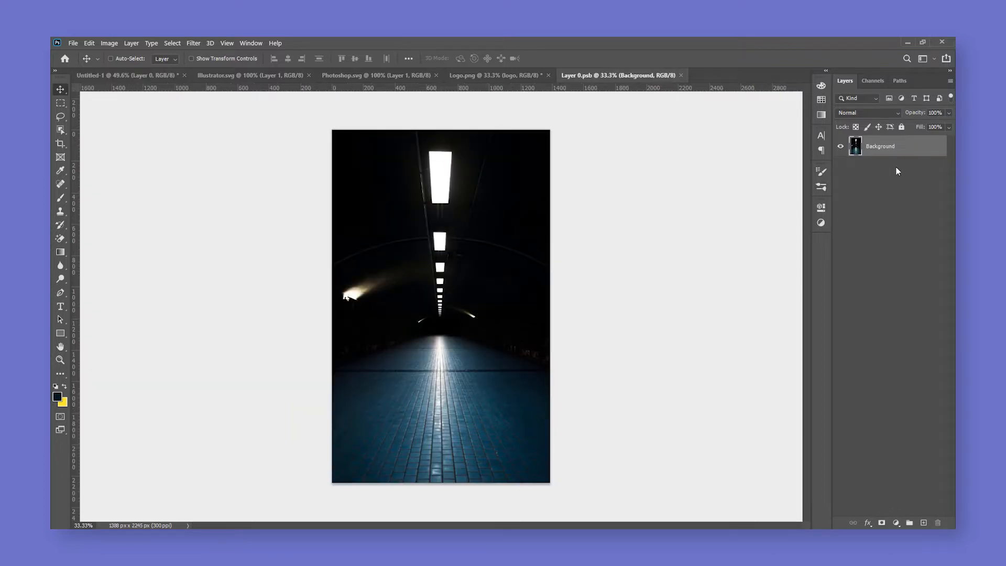
key("b")
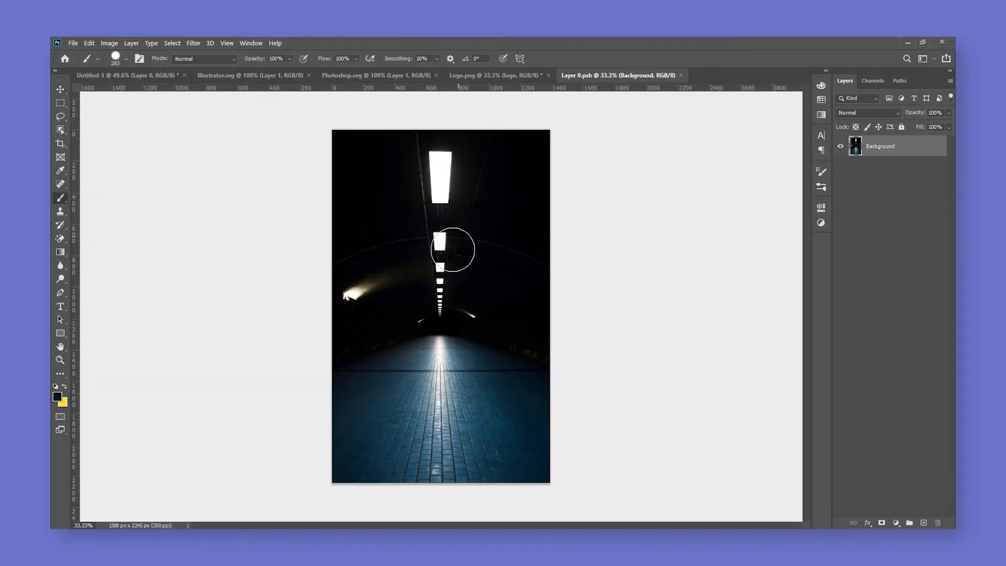
mouse_move(440, 236)
left_mouse_down()
mouse_move(473, 250)
mouse_move(490, 68)
left_mouse_up()
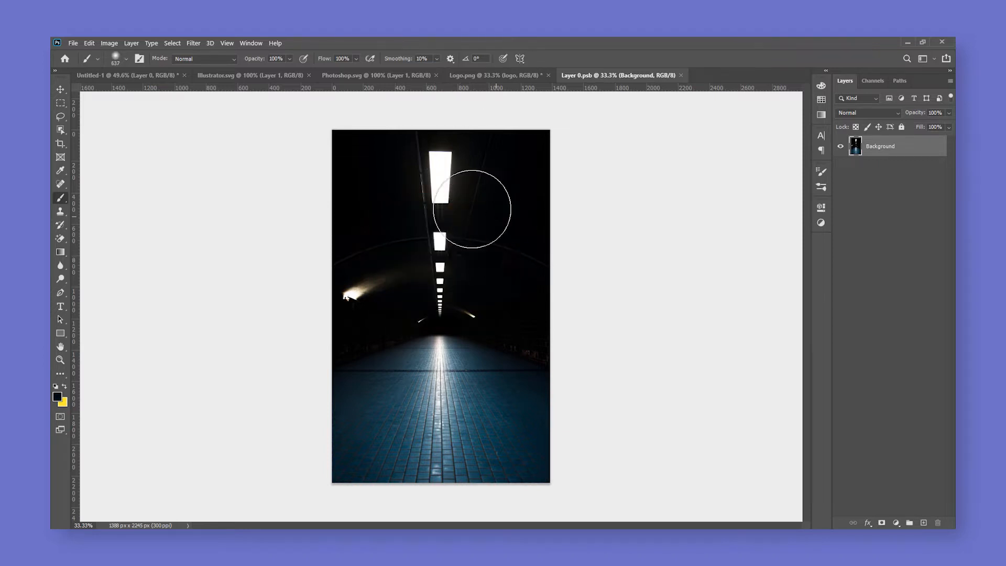
Darken the tunnel's ceiling lights and side lamps by painting over them with the soft black brush at 65% opacity.
left_click_drag(449, 184, 450, 174)
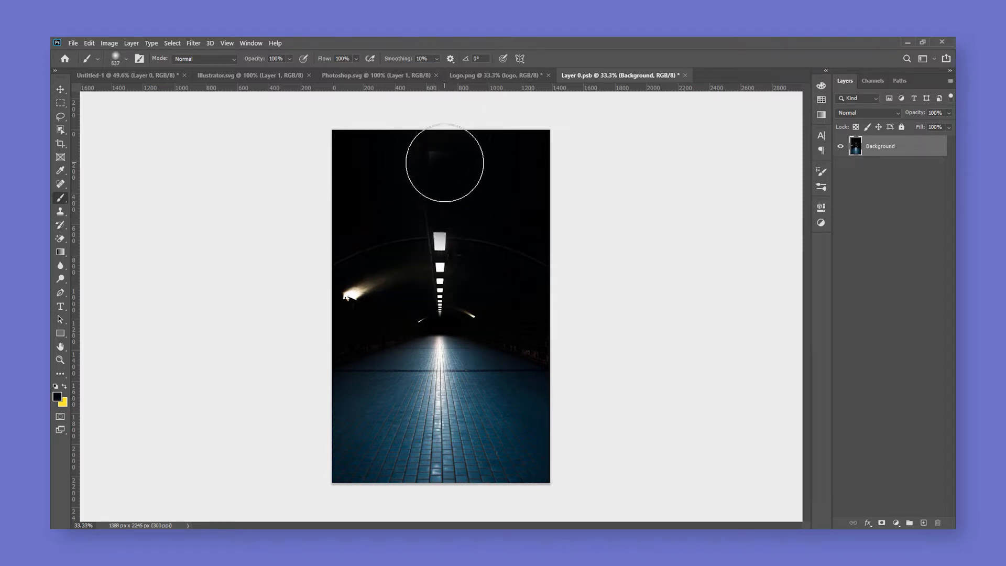
key("ctrl+z")
left_click_drag(291, 62, 278, 74)
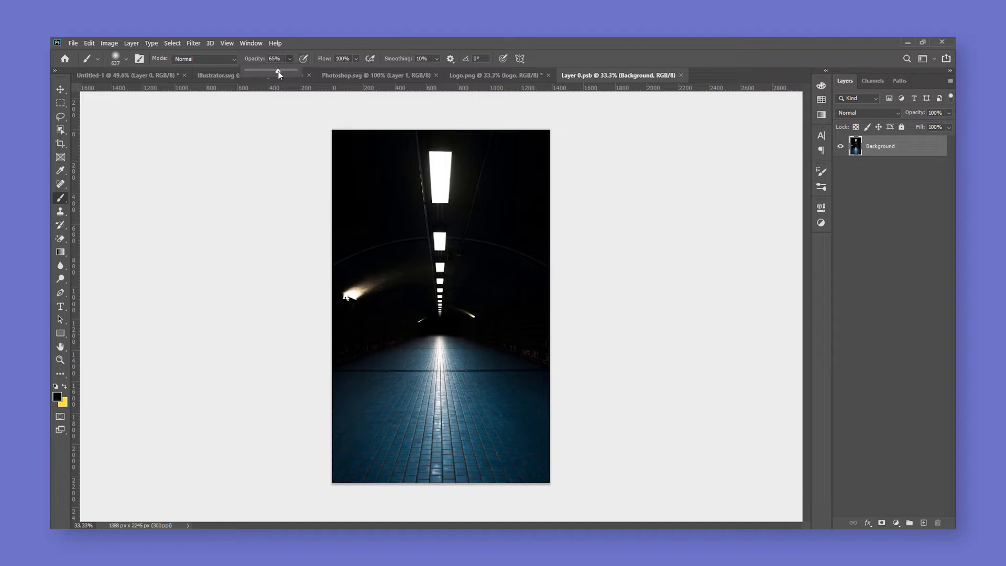
mouse_move(445, 158)
left_mouse_down()
mouse_move(431, 192)
mouse_move(442, 186)
mouse_move(436, 288)
mouse_move(450, 239)
mouse_move(481, 304)
mouse_move(424, 305)
mouse_move(362, 287)
left_mouse_up()
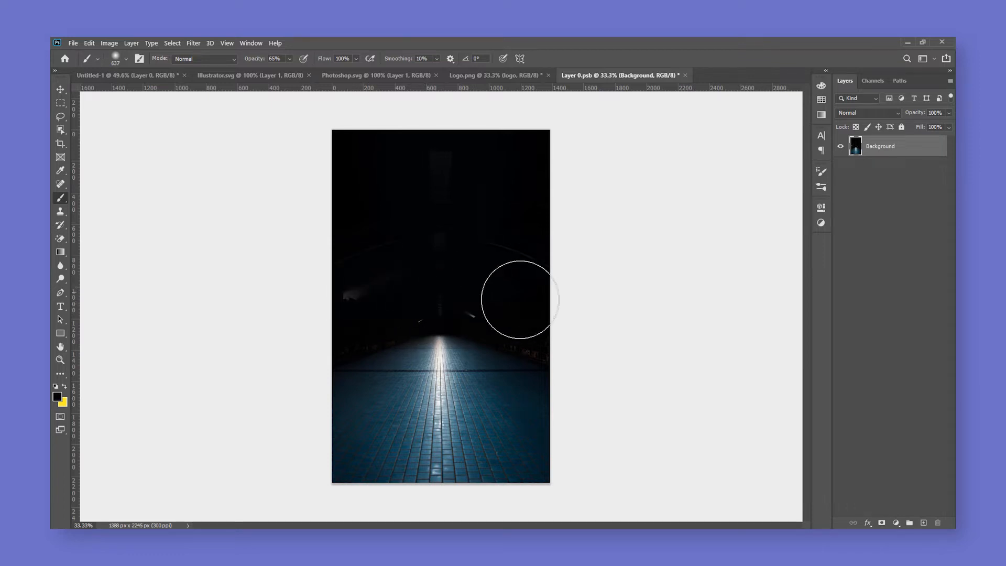
Save the edited tunnel smart object and close it to return to the composite.
key("v")
key("ctrl+s")
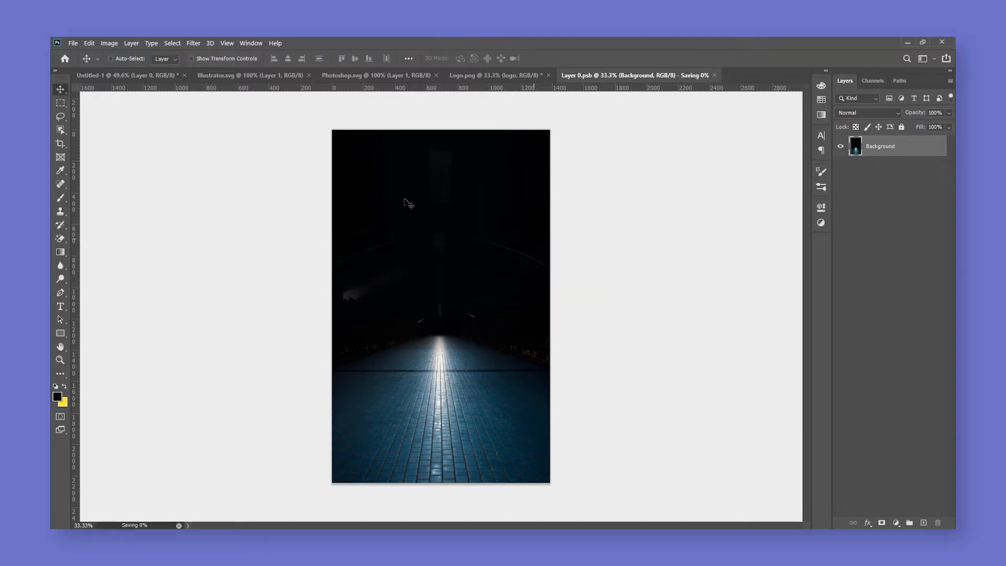
left_click(681, 76)
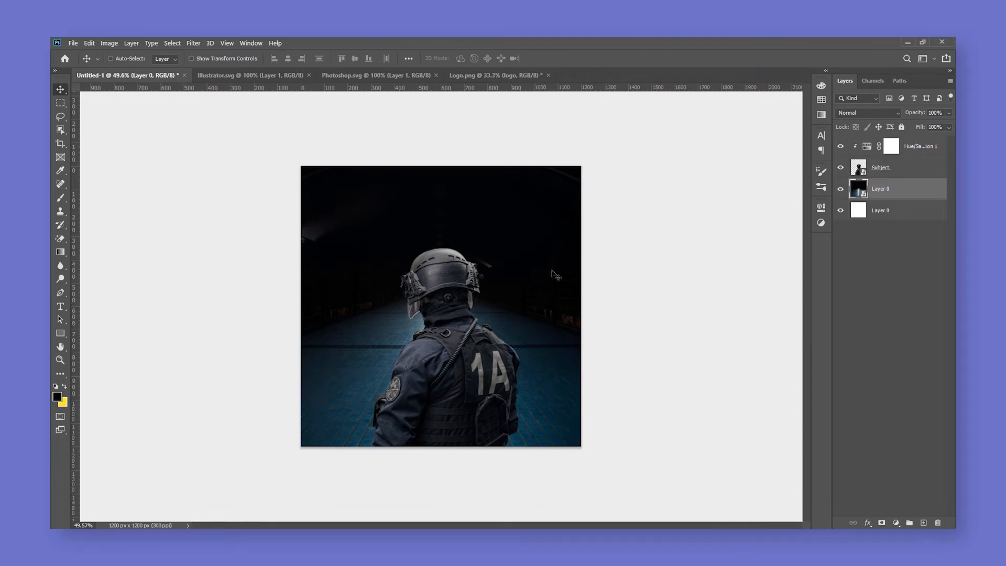
Scale the Subject layer down around its center to about 4.82%.
left_click(883, 170)
key("ctrl")
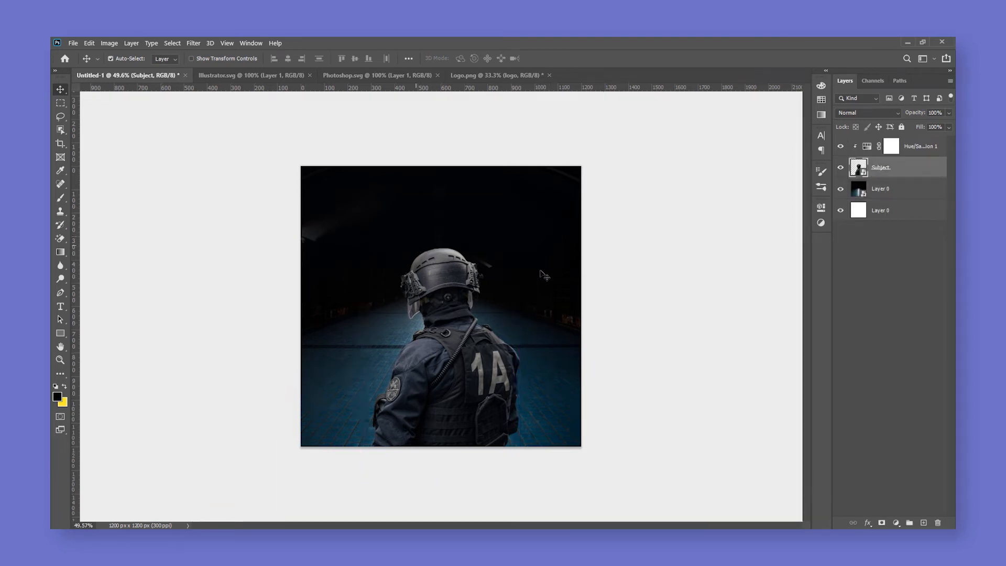
key("ctrl+t")
left_click_drag(520, 248, 486, 251)
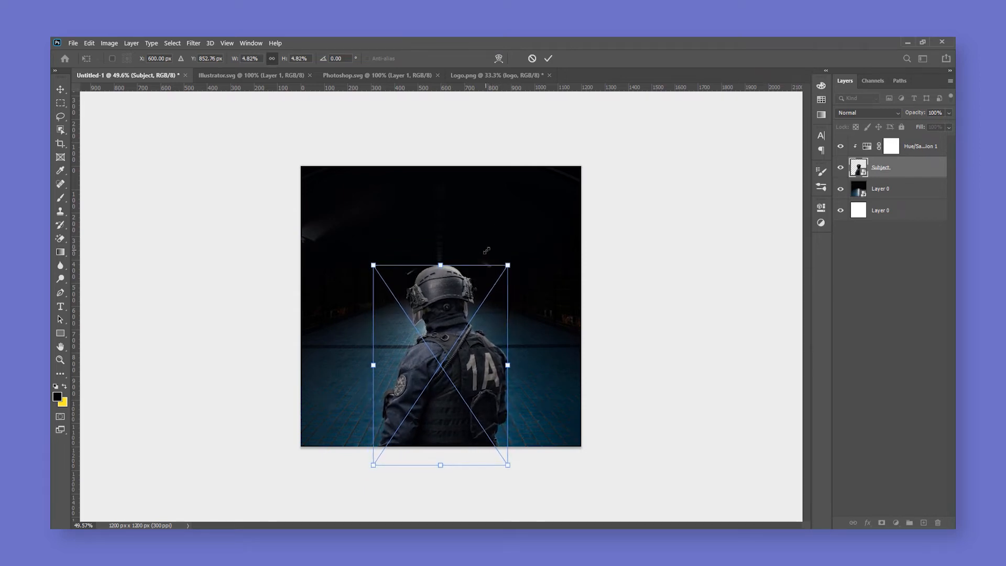
key("Return")
Bring the Illustrator and Photoshop logos into the composite as unclipped top layers, Ai left and Ps right of the officer's helmet.
key("ctrl+plus")
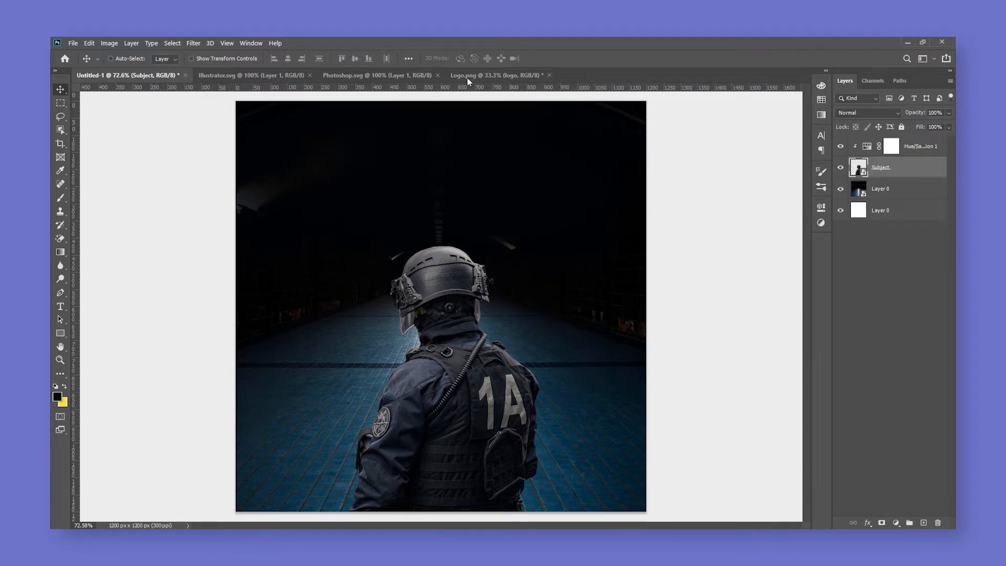
left_click(247, 72)
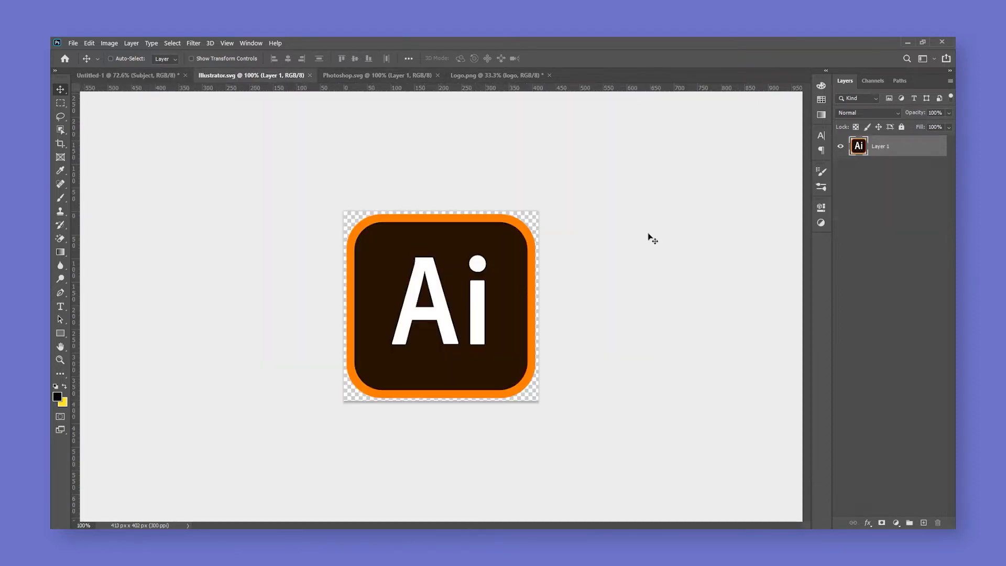
left_click_drag(452, 266, 408, 271)
left_click_drag(894, 172, 892, 145)
left_click(892, 155, "alt")
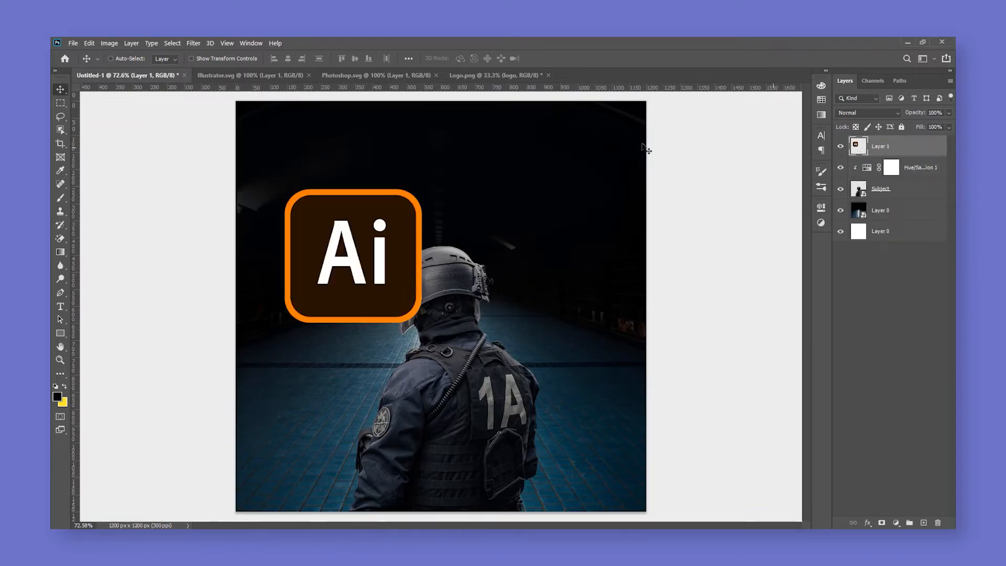
left_click_drag(369, 129, 573, 262)
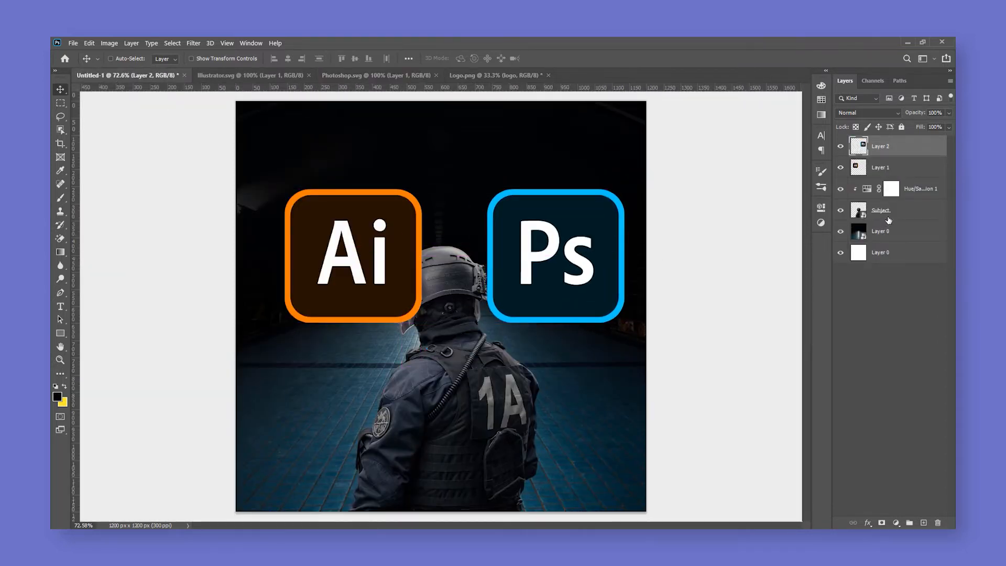
Scale both logo layers down together to small badges about level with the officer's helmet.
left_click(895, 169, "shift")
key("ctrl+t")
left_click_drag(626, 183, 367, 207)
key("Return")
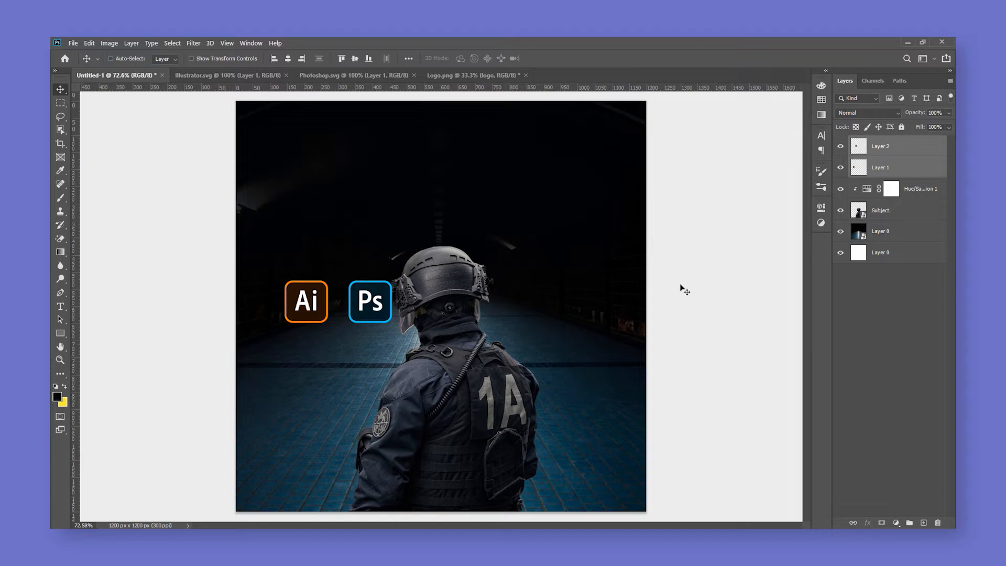
Rename the Photoshop logo layer to PS and the Illustrator logo layer to AI.
double_click(889, 152)
type("PS")
key("Return")
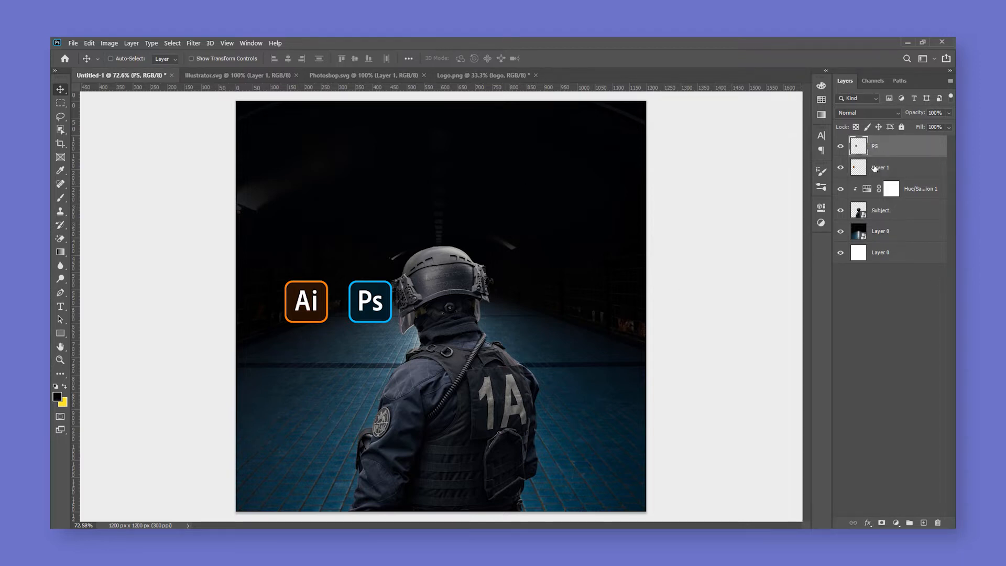
double_click(874, 168)
type("AI")
key("Return")
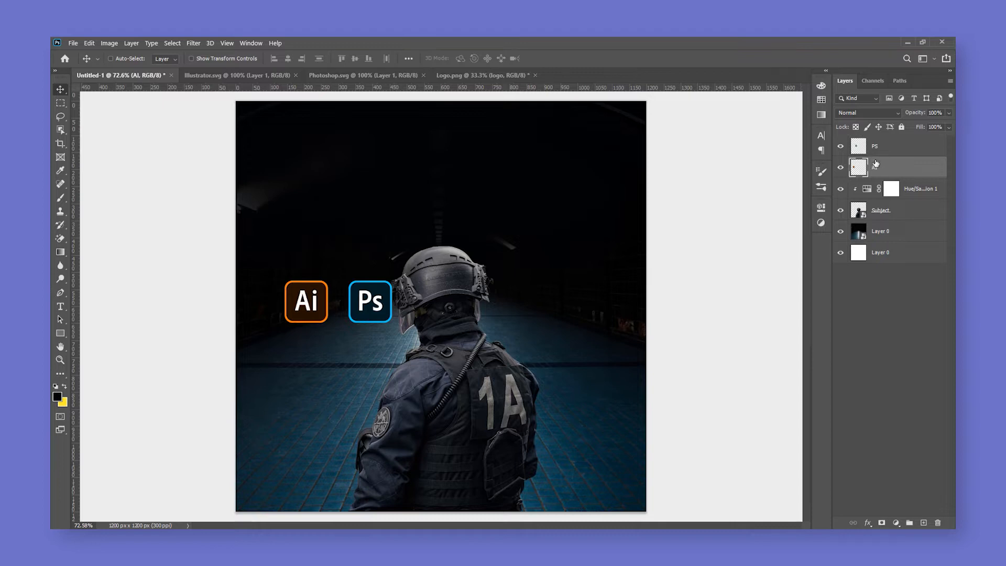
Position the Ps logo to the right of the helmet and shift the Ai logo slightly inward on the left.
left_click(891, 151)
left_click_drag(395, 296, 586, 297)
left_click(903, 168)
left_click_drag(309, 320, 324, 320)
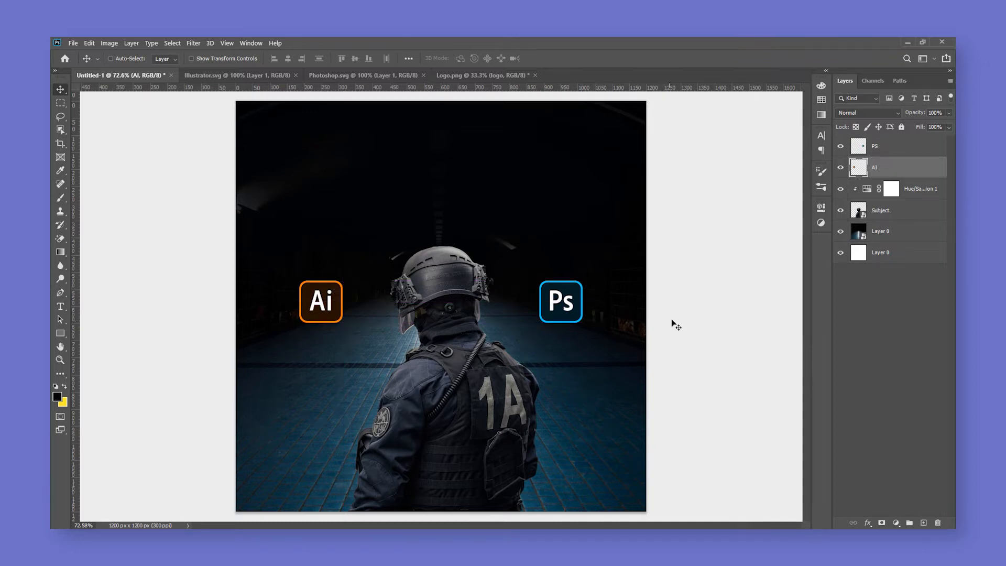
Group the PS and AI layers and reduce the group's opacity to 65%.
key("ctrl+minus")
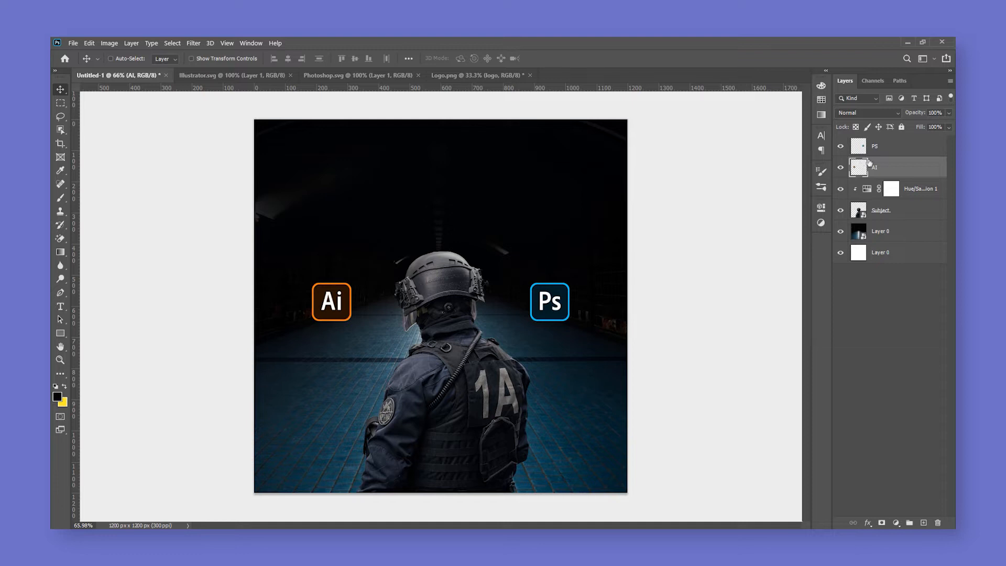
left_click(892, 153, "shift")
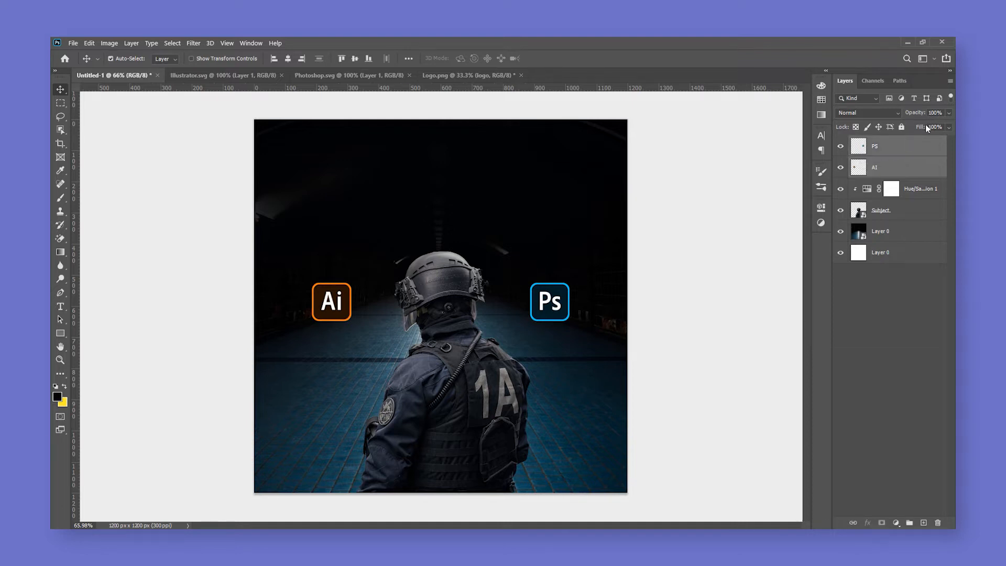
key("ctrl+g")
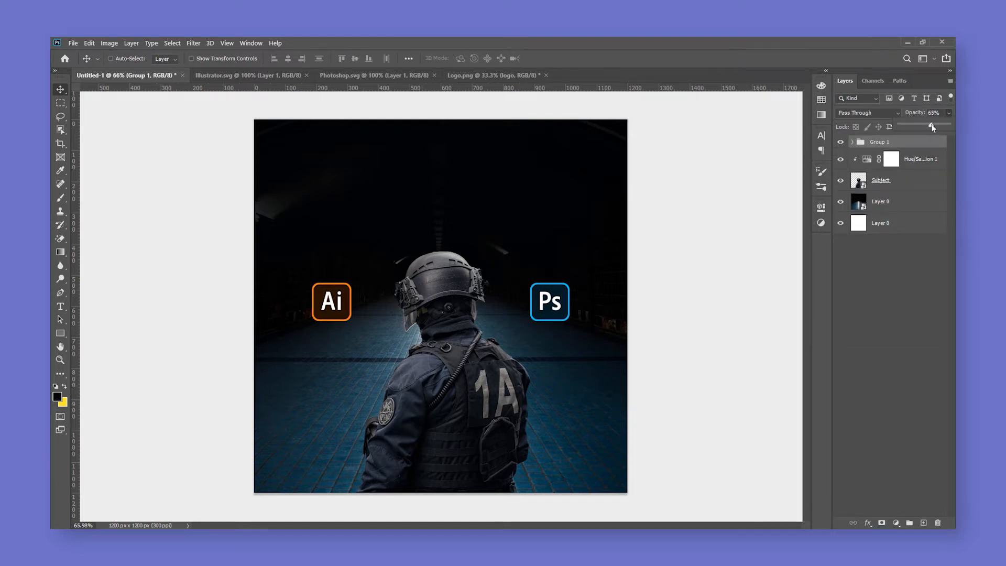
left_click(912, 149)
Add an empty layer above the Hue/Saturation adjustment and sample the Ps logo's blue border as the brush color.
left_click(922, 165)
key("ctrl+shift+alt+n")
key("b")
scroll(545, 300, "up", 7)
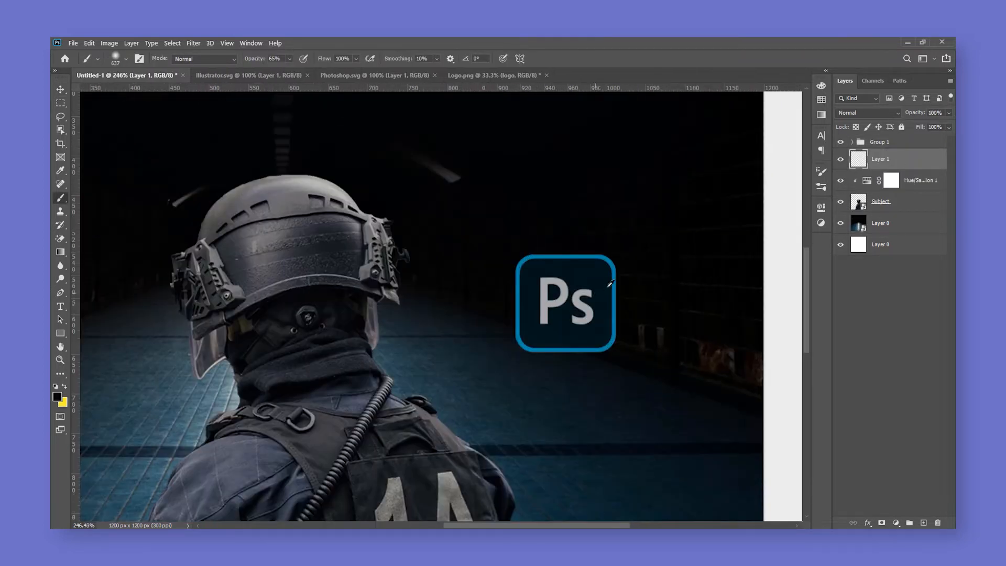
left_click(610, 283, "alt")
scroll(221, 346, "down", 7)
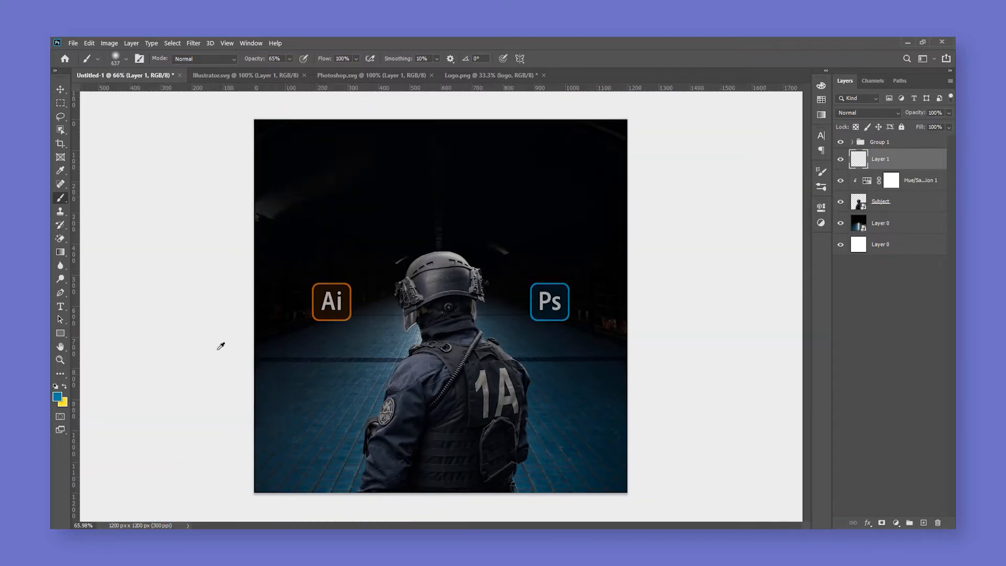
Brighten the sampled blue foreground color to #1fceff and return to the Brush tool.
left_click(57, 397)
left_click_drag(693, 197, 720, 145)
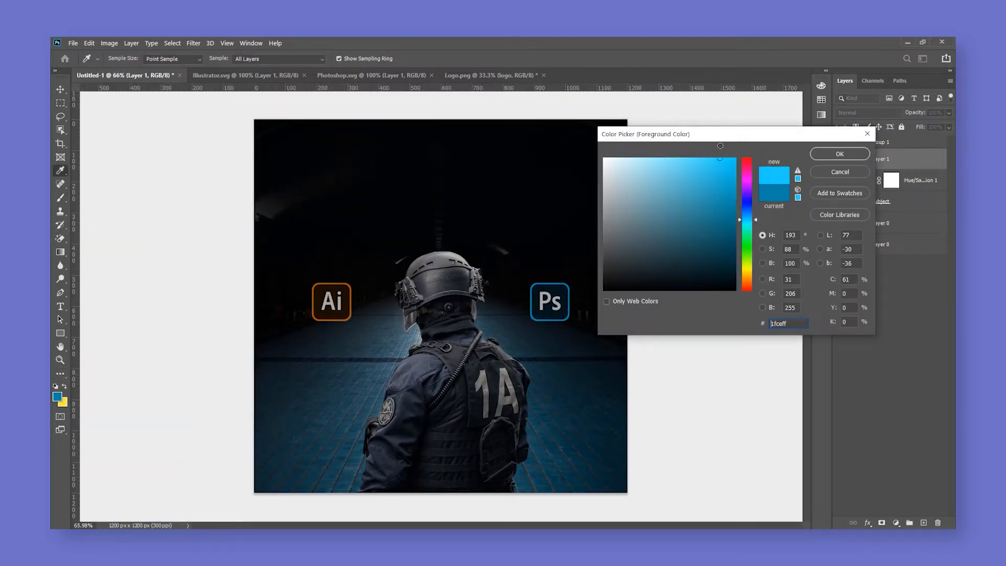
left_click(839, 155)
key("b")
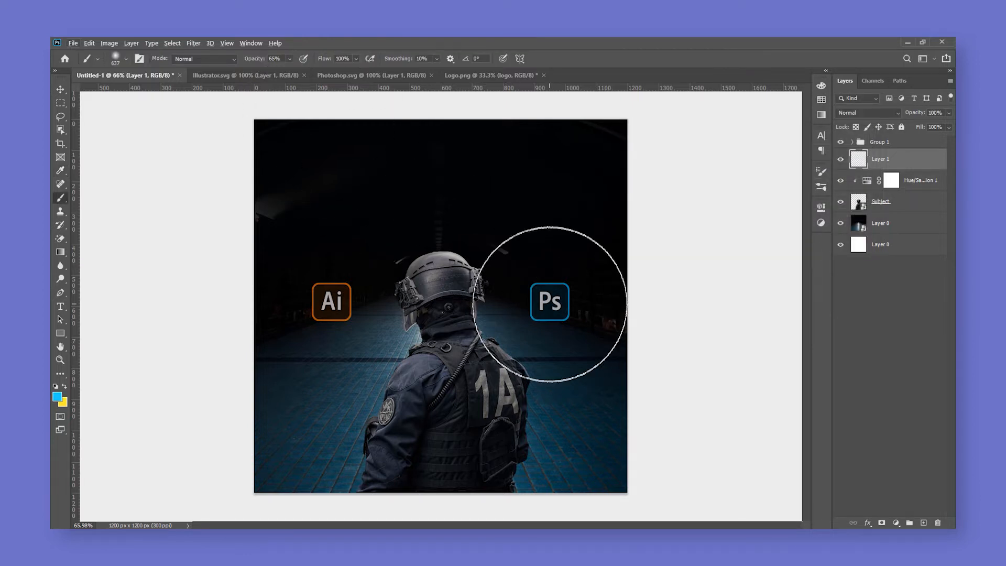
Enlarge the soft brush to 840 px and paint a single blue glow behind the Ps logo.
left_click(550, 304)
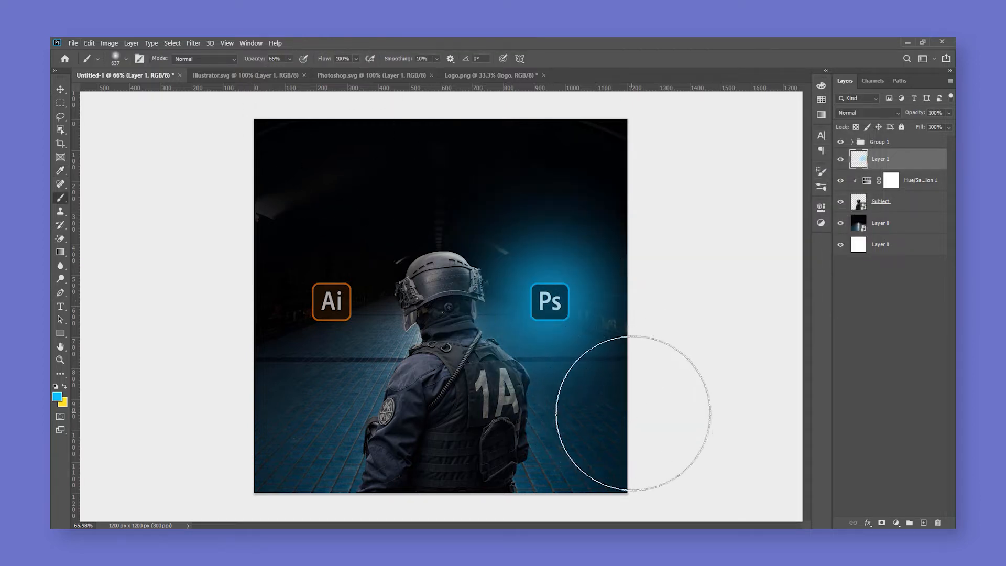
key("ctrl+z")
mouse_move(550, 317)
left_mouse_down()
mouse_move(584, 330)
mouse_move(565, 313)
left_mouse_up()
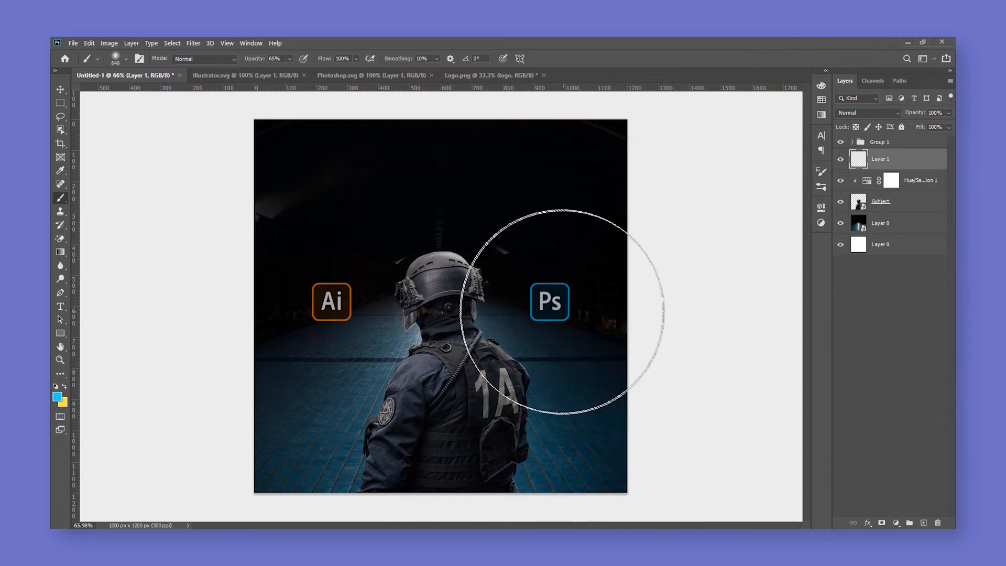
left_click(539, 294)
key("ctrl+z")
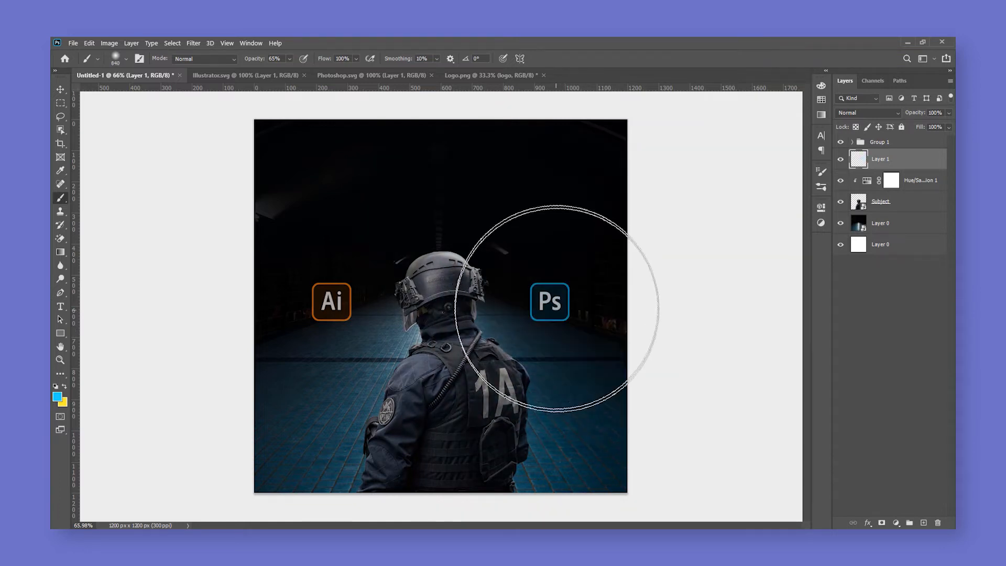
left_click(556, 306)
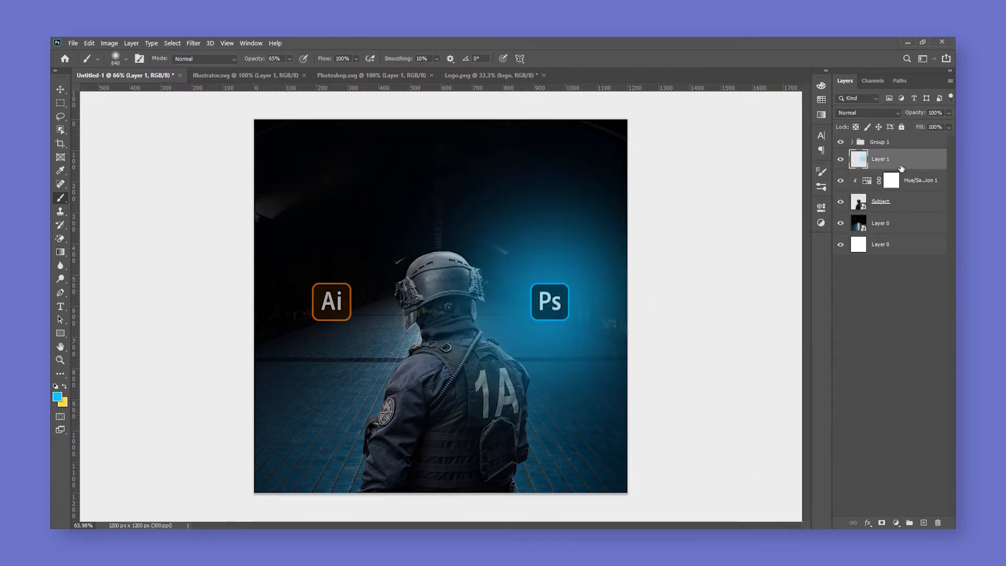
Add another empty layer above the blue glow and sample the Ai logo's orange border as the brush color.
key("ctrl+shift+alt+n")
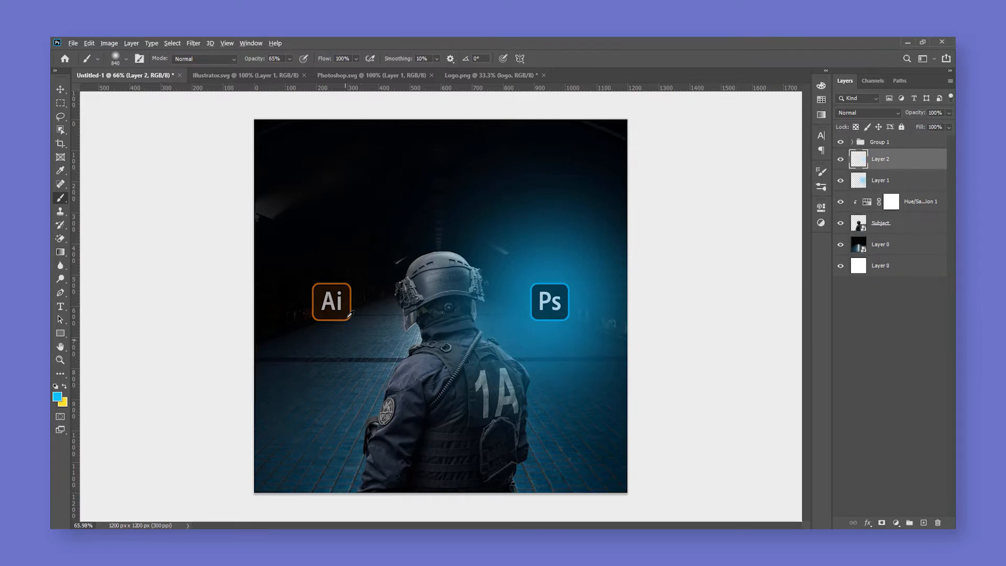
scroll(348, 320, "up", 5)
left_click(337, 287, "alt")
scroll(348, 321, "down", 6)
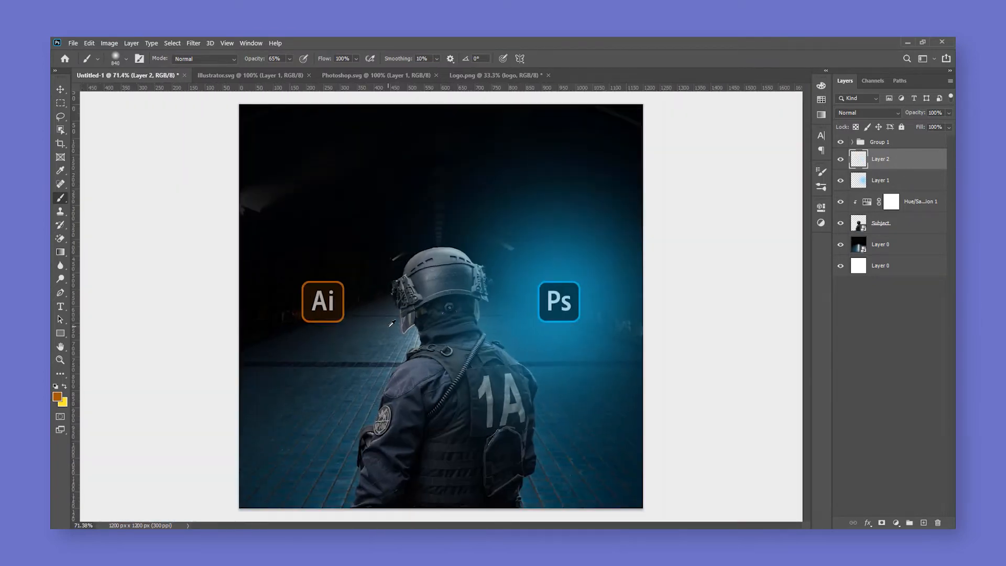
scroll(348, 321, "up", 2)
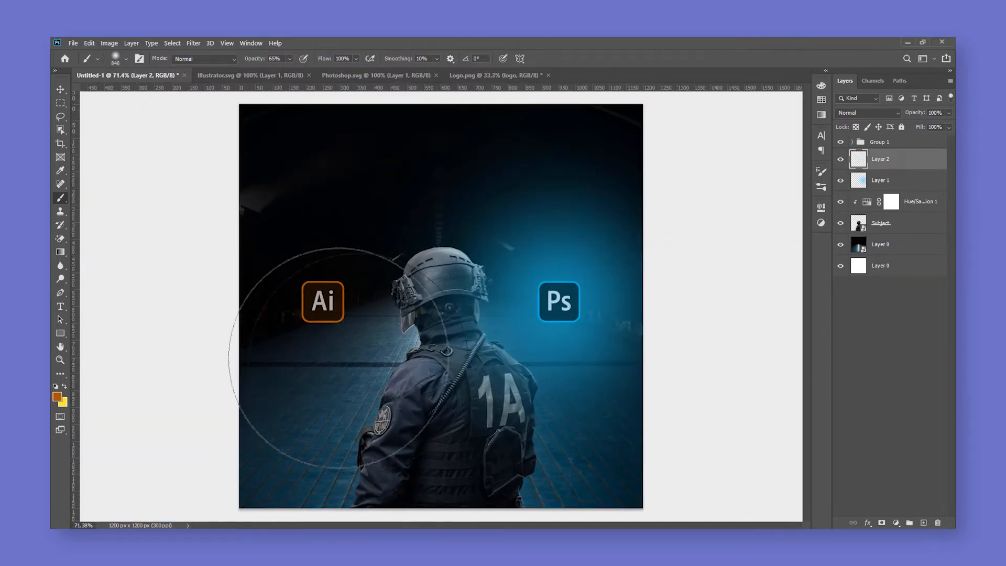
Brighten the orange foreground color to #ff9027 and paint a single soft glow behind the Ai logo.
left_click(60, 398)
left_click_drag(712, 159, 716, 151)
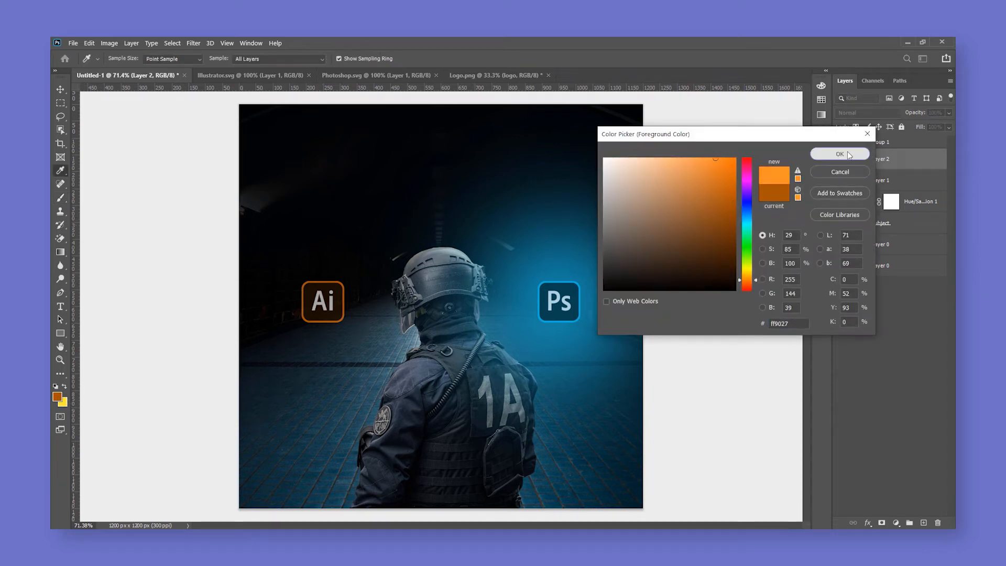
left_click(839, 154)
left_click(325, 292)
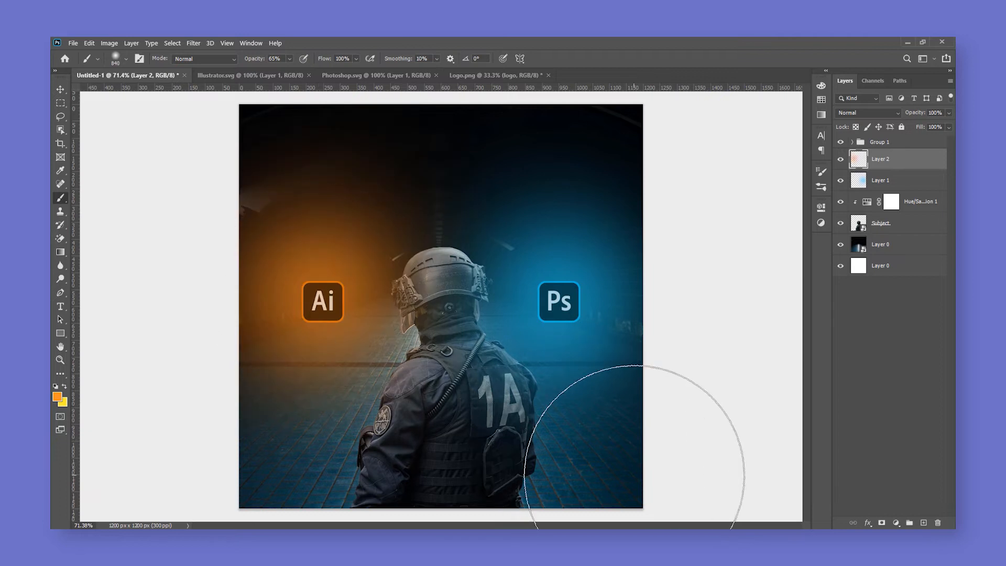
key("v")
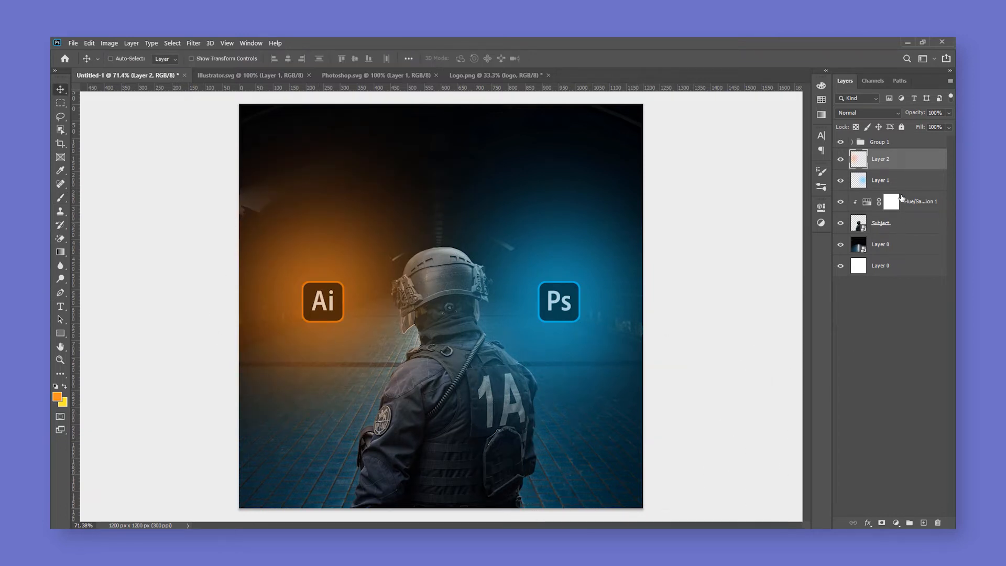
Move the logo group and both glow layers beneath the Subject layer.
left_click(891, 142)
left_click(893, 184, "shift")
left_click_drag(893, 187, 888, 237)
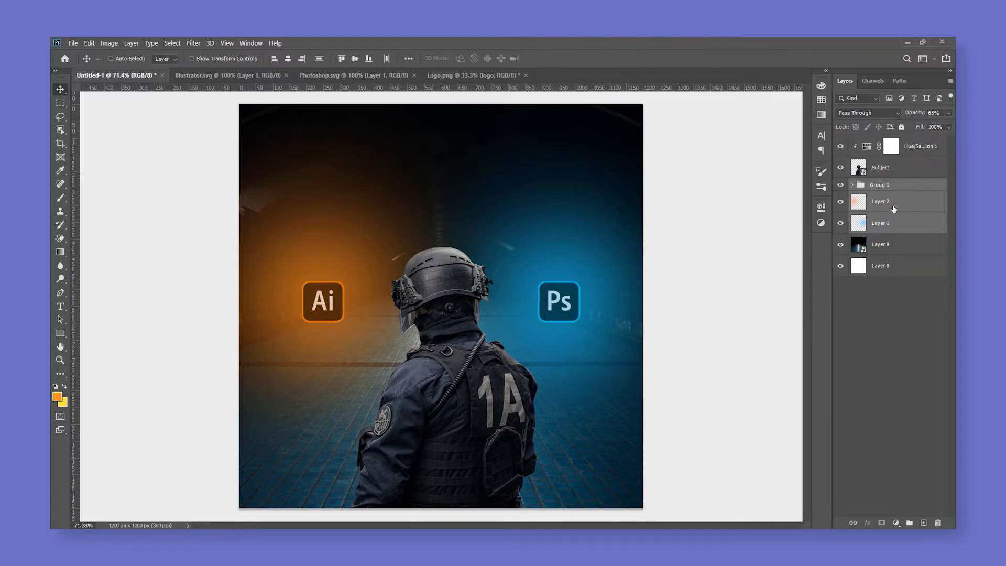
Add a second Hue/Saturation adjustment above the existing one and clip it to the Subject layer.
left_click(890, 173)
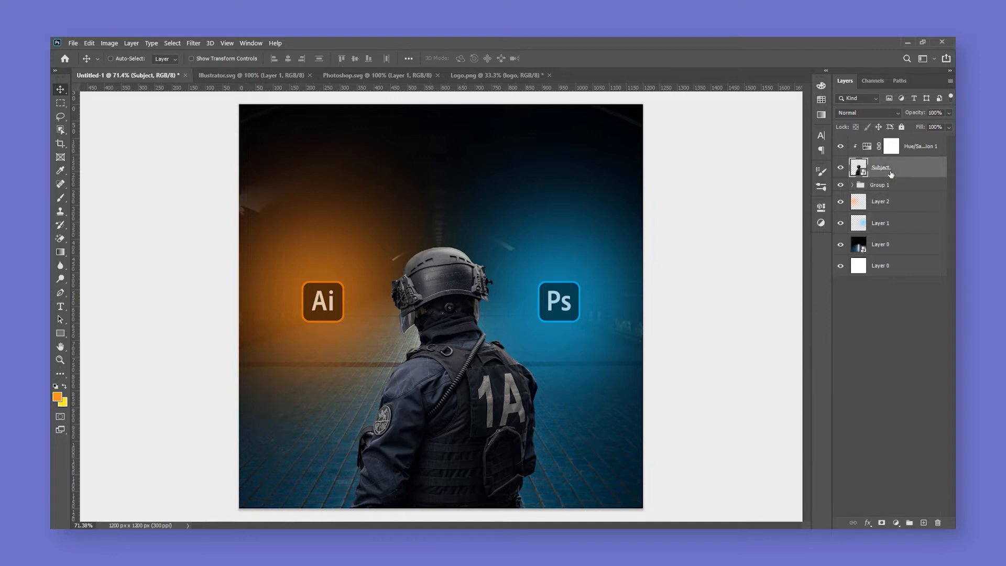
left_click(915, 150)
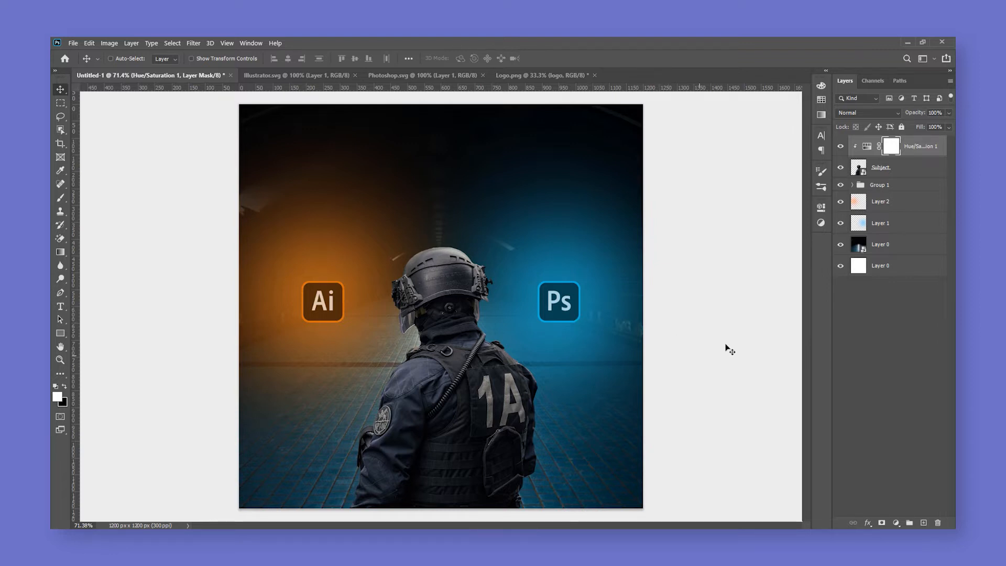
left_click(896, 522)
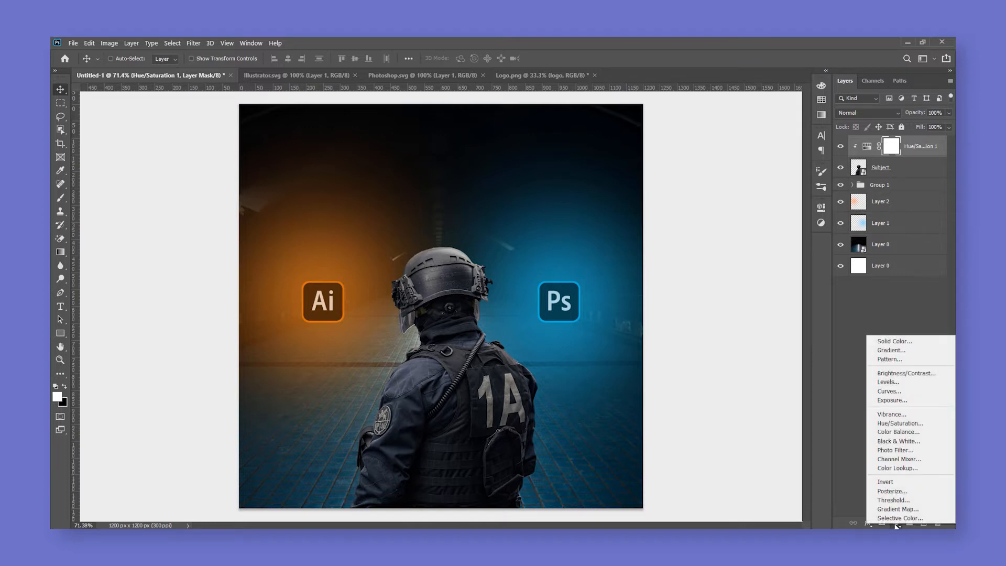
left_click(885, 423)
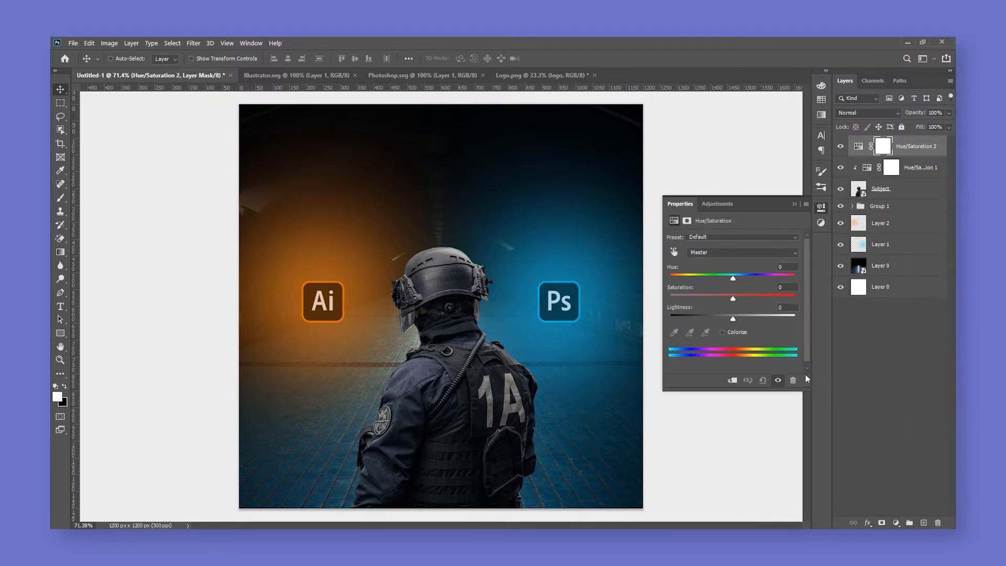
left_click(732, 380)
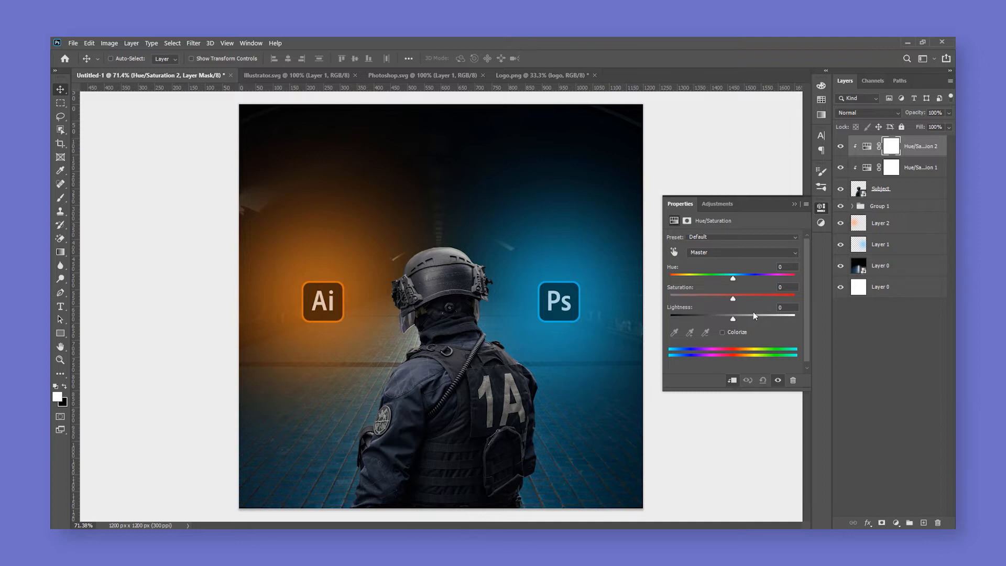
Colorize the officer blue with hue 200, saturation 63 and lightness +23.
left_click(723, 332)
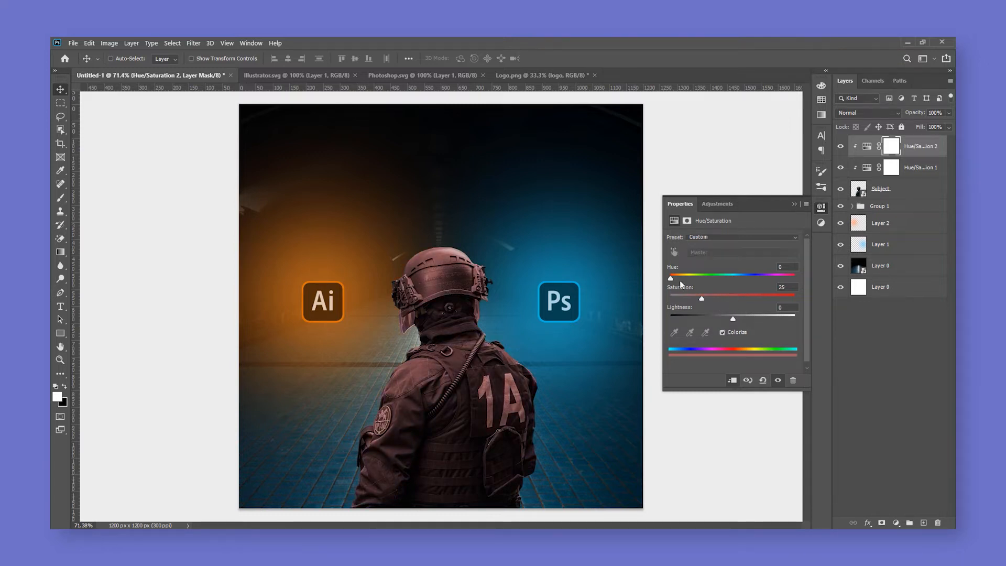
left_click_drag(671, 279, 738, 278)
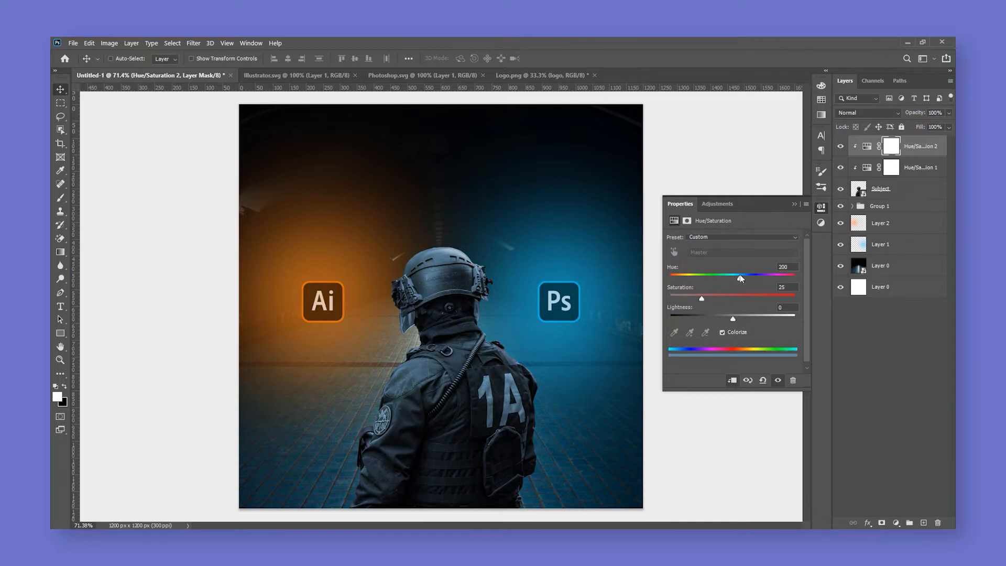
left_click_drag(734, 300, 747, 318)
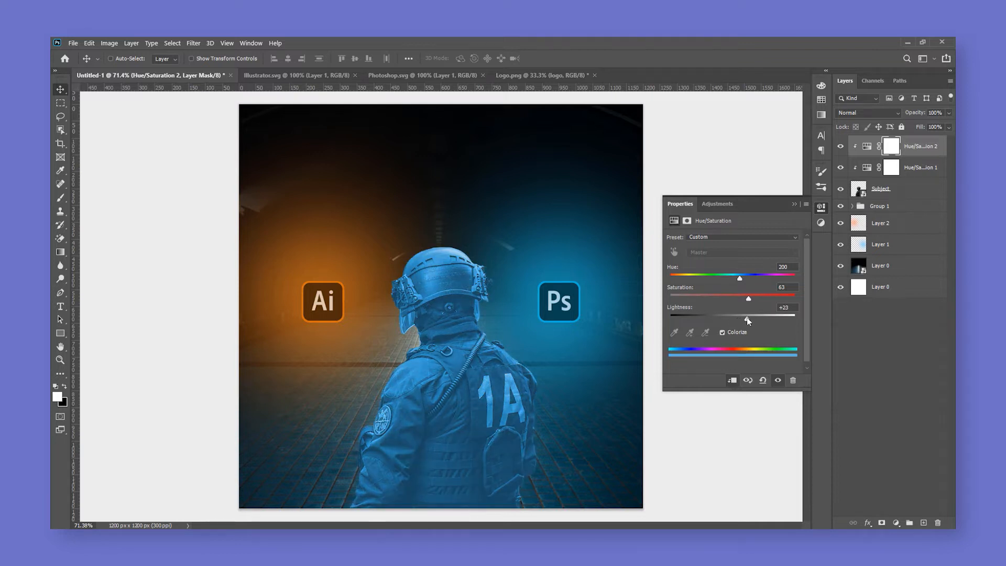
left_click(821, 207)
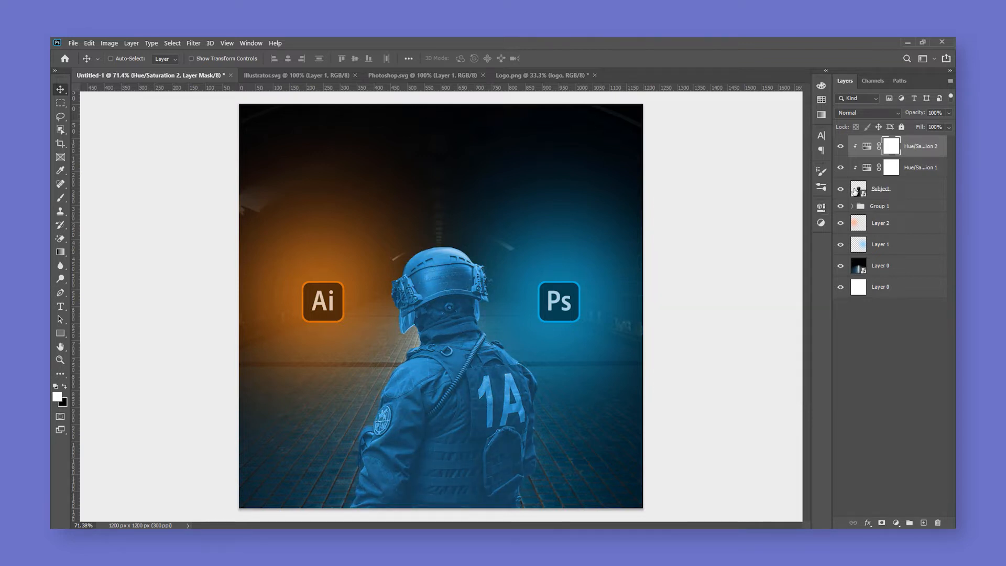
Invert the blue adjustment's mask and paint white with a soft 73 px brush along the helmet and visor edge facing the Ps logo.
key("ctrl+i")
key("b")
scroll(505, 320, "up", 3)
scroll(502, 324, "up", 2)
mouse_move(516, 265)
left_mouse_down()
mouse_move(367, 261)
mouse_move(502, 269)
mouse_move(394, 266)
left_mouse_up()
left_click_drag(472, 222, 426, 221)
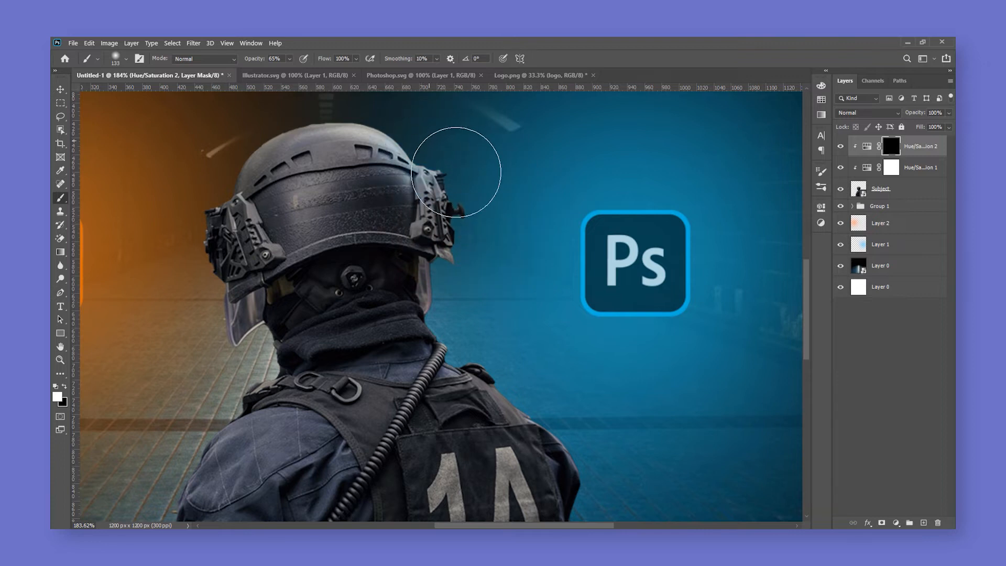
left_click_drag(491, 196, 458, 201)
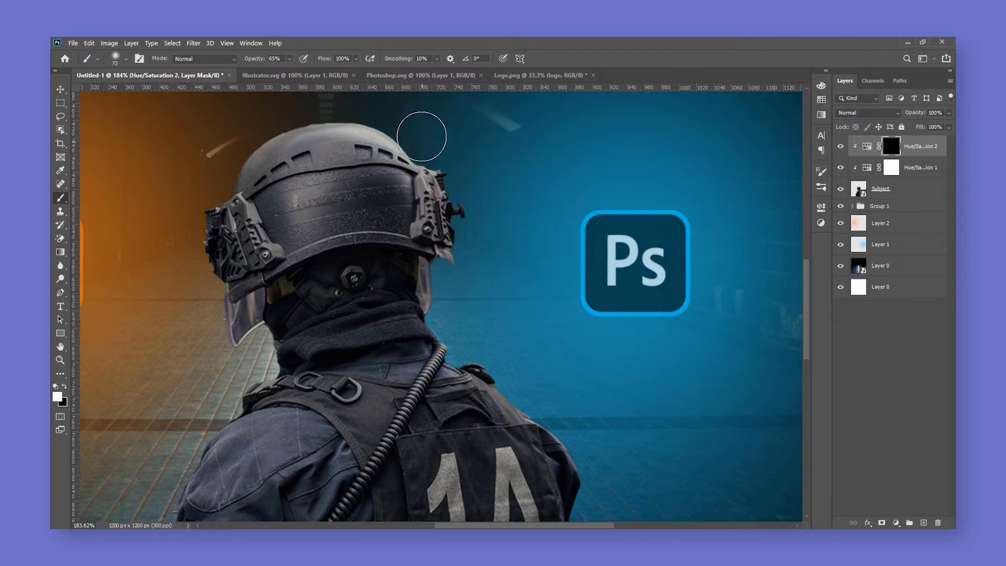
mouse_move(438, 145)
left_mouse_down()
mouse_move(469, 186)
mouse_move(474, 253)
mouse_move(459, 301)
mouse_move(452, 289)
mouse_move(461, 311)
mouse_move(451, 280)
mouse_move(460, 313)
mouse_move(448, 310)
mouse_move(534, 385)
mouse_move(556, 384)
left_mouse_up()
Continue the blue rim light on the mask down the officer's shoulder, arm and waist on the Ps side.
scroll(551, 366, "down", 2)
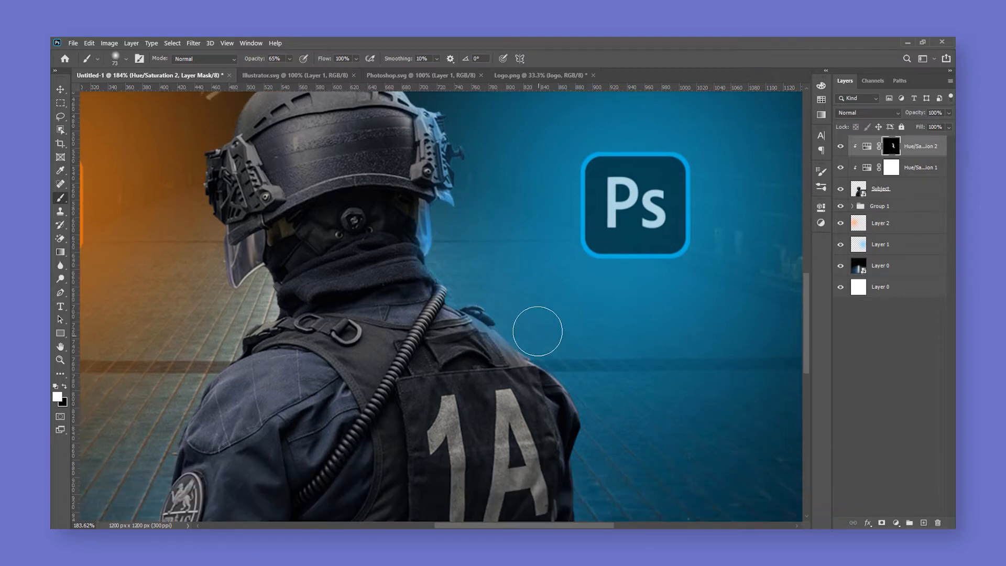
scroll(598, 446, "down", 4)
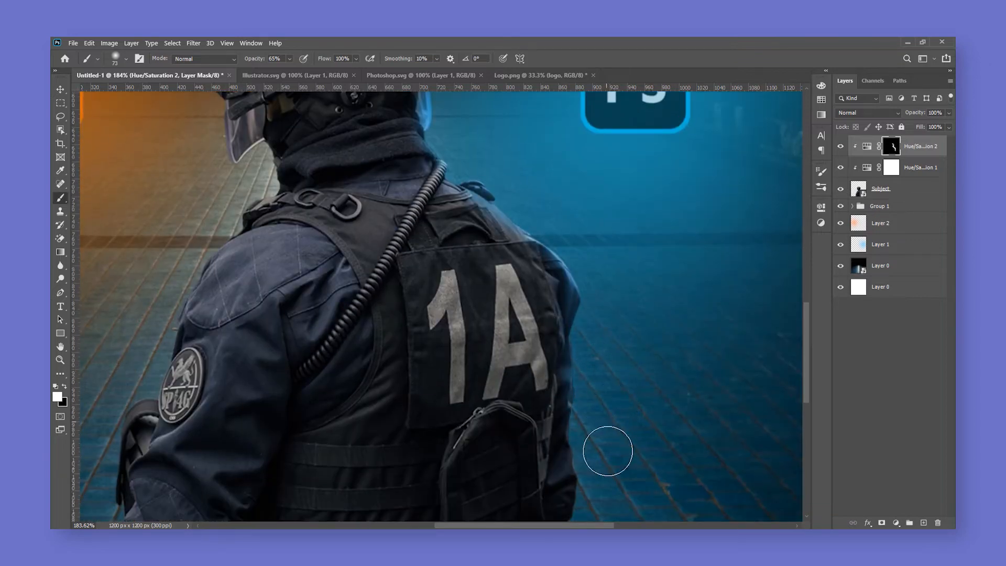
scroll(603, 435, "down", 3)
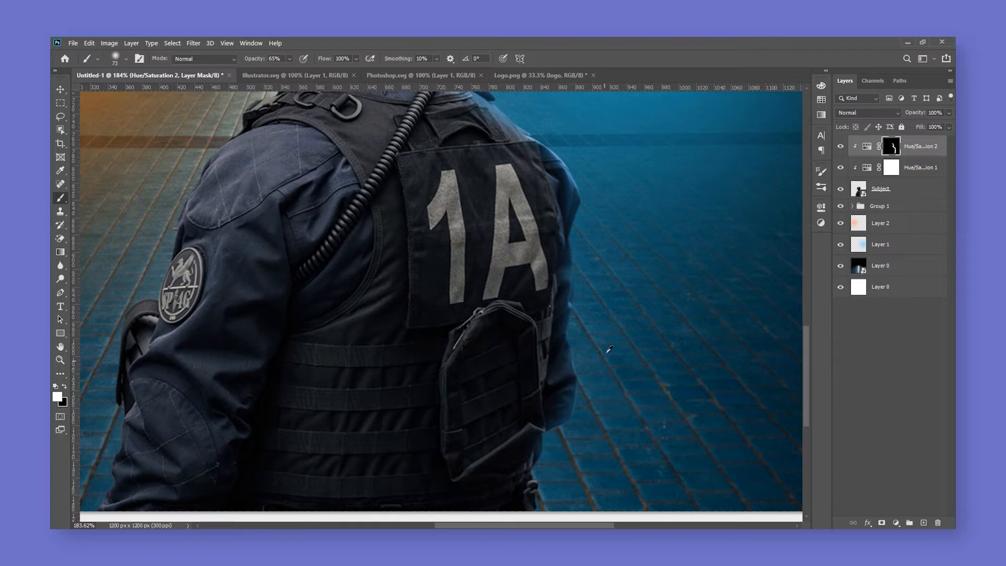
scroll(607, 350, "down", 3)
scroll(529, 257, "up", 4)
scroll(559, 227, "down", 3)
scroll(561, 224, "up", 3)
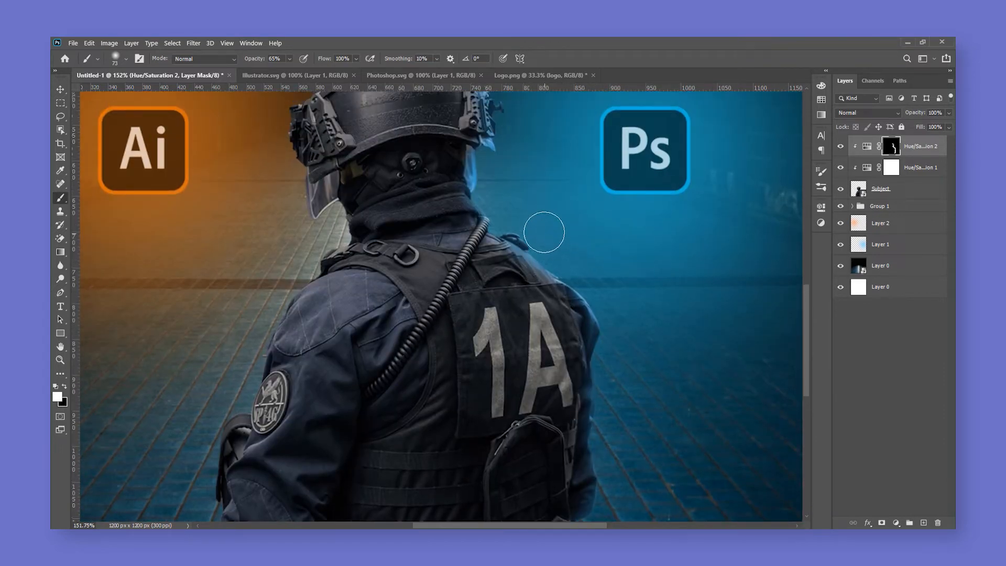
Reduce the brush to 15 px and paint the blue light onto the upper part of the coiled cord.
key("bracketleft")
key("bracketleft")
key("bracketleft")
key("bracketleft")
key("bracketleft")
key("bracketleft")
scroll(484, 233, "up", 4)
mouse_move(490, 218)
left_mouse_down()
mouse_move(459, 322)
mouse_move(430, 310)
mouse_move(437, 319)
mouse_move(407, 377)
left_mouse_up()
scroll(407, 377, "down", 4)
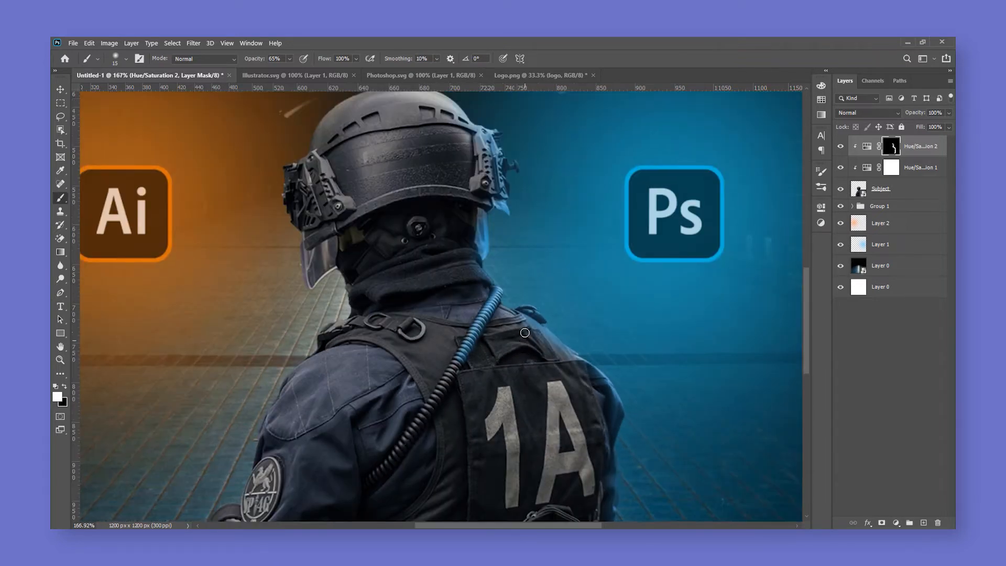
Reduce the brush to 5 px and paint fine blue highlights on the scarf fold and face covering beside the visor.
mouse_move(482, 289)
left_mouse_down()
mouse_move(461, 286)
mouse_move(468, 275)
mouse_move(455, 271)
mouse_move(483, 275)
left_mouse_up()
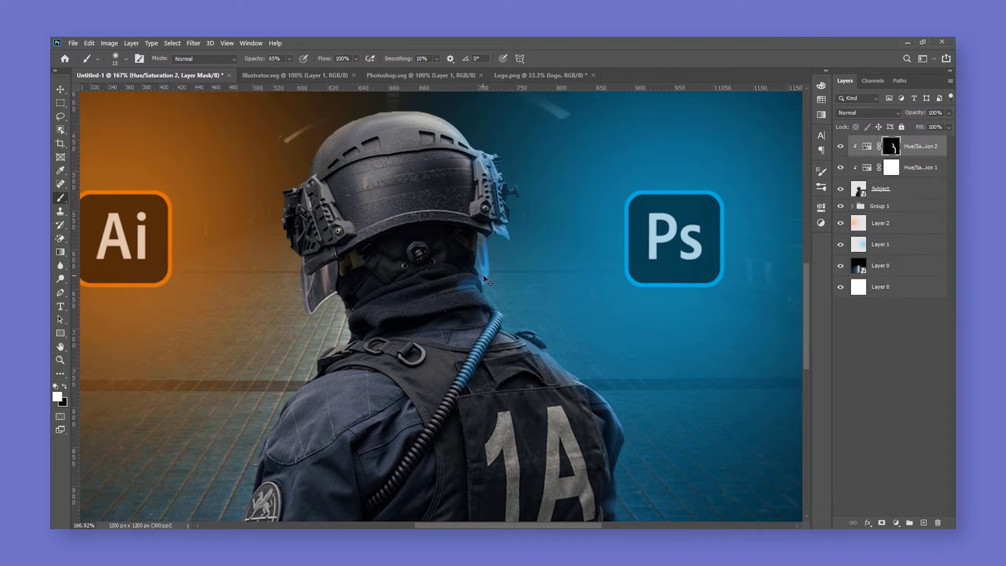
key("bracketleft")
key("bracketleft")
scroll(477, 280, "up", 5)
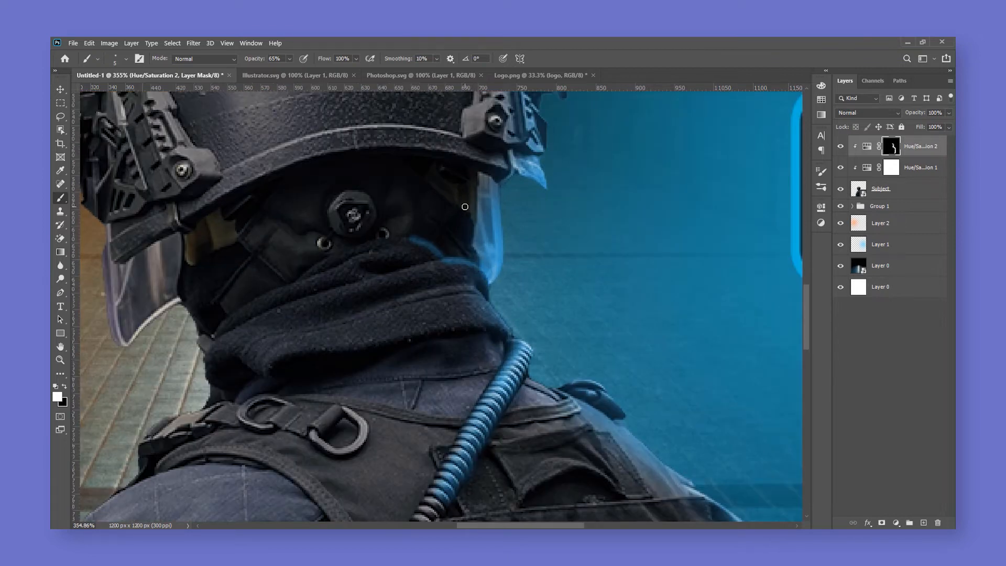
mouse_move(478, 217)
left_mouse_down()
mouse_move(478, 183)
mouse_move(477, 214)
left_mouse_up()
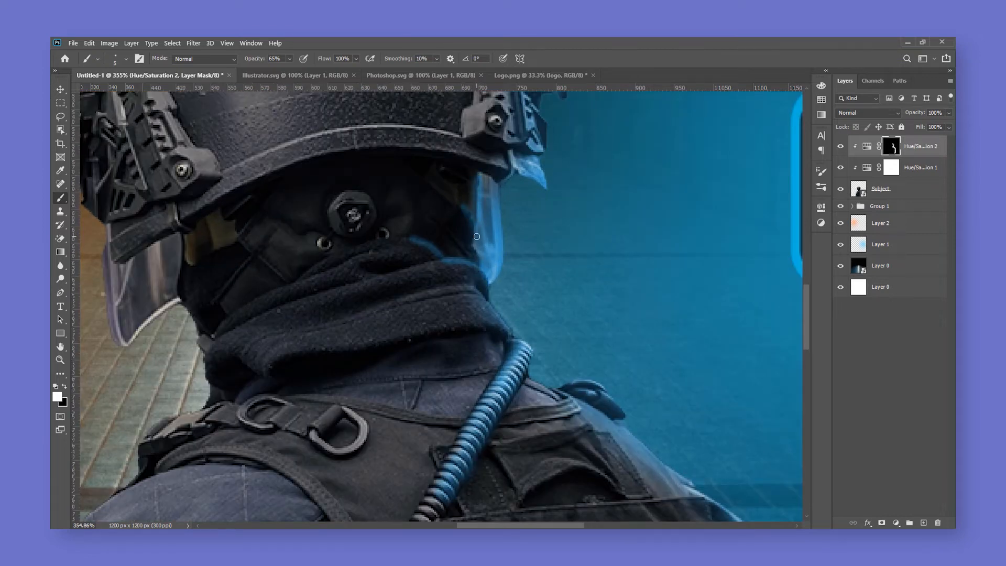
Paint thin blue highlights along the vest's shoulder seams on the Ps side.
scroll(480, 247, "down", 3)
scroll(540, 262, "down", 2)
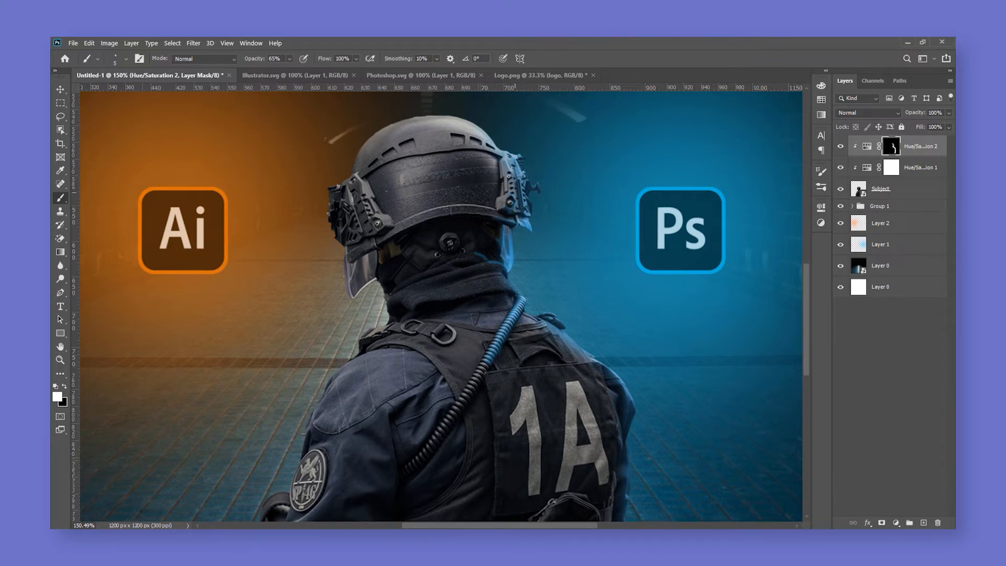
scroll(516, 197, "down", 1)
scroll(505, 185, "up", 2)
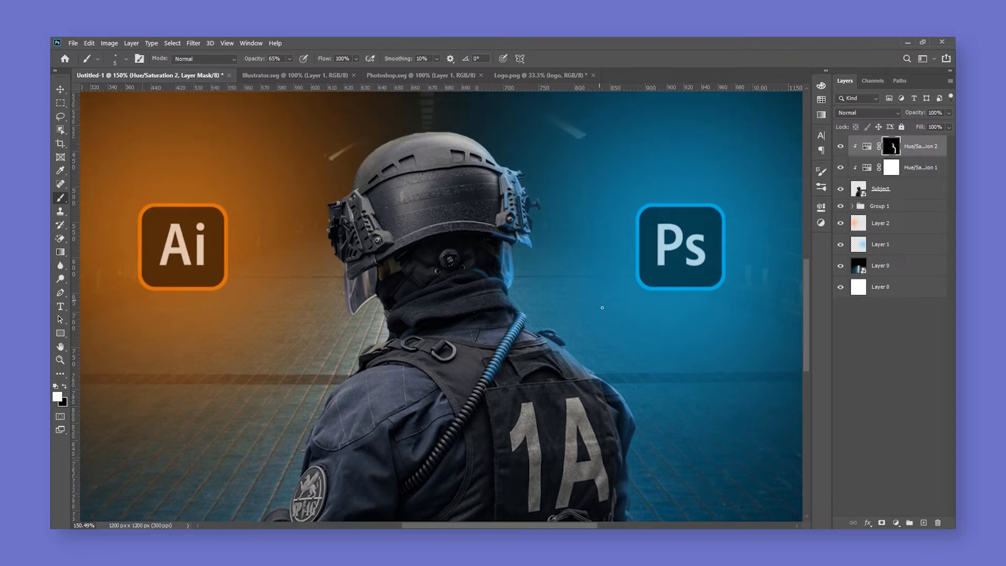
scroll(547, 314, "down", 2)
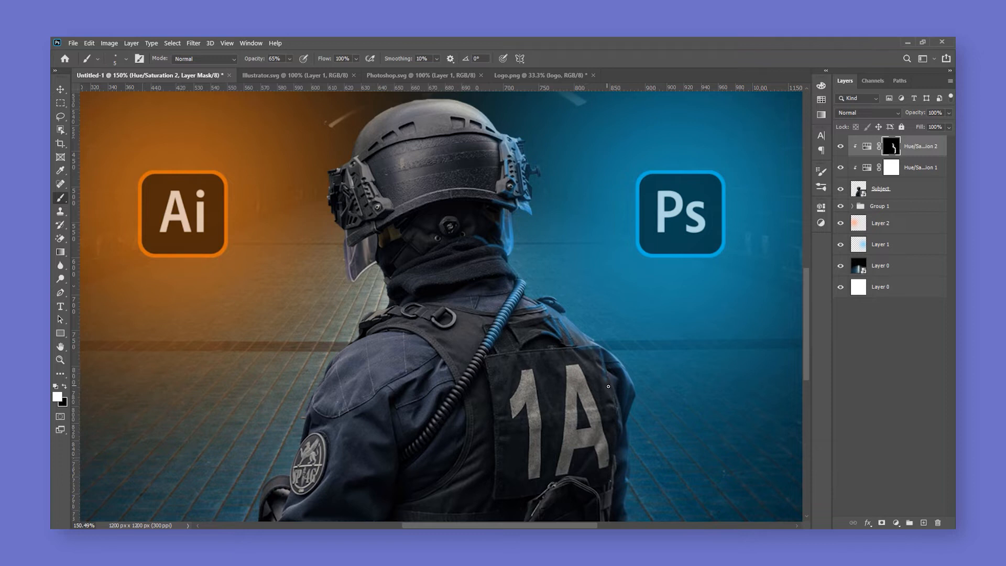
scroll(619, 429, "down", 5)
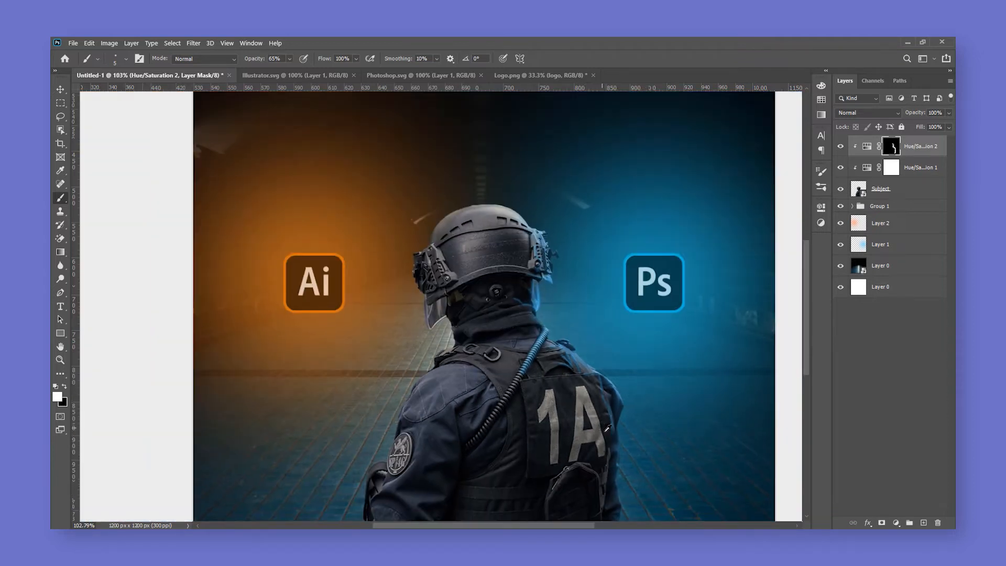
scroll(606, 429, "down", 3)
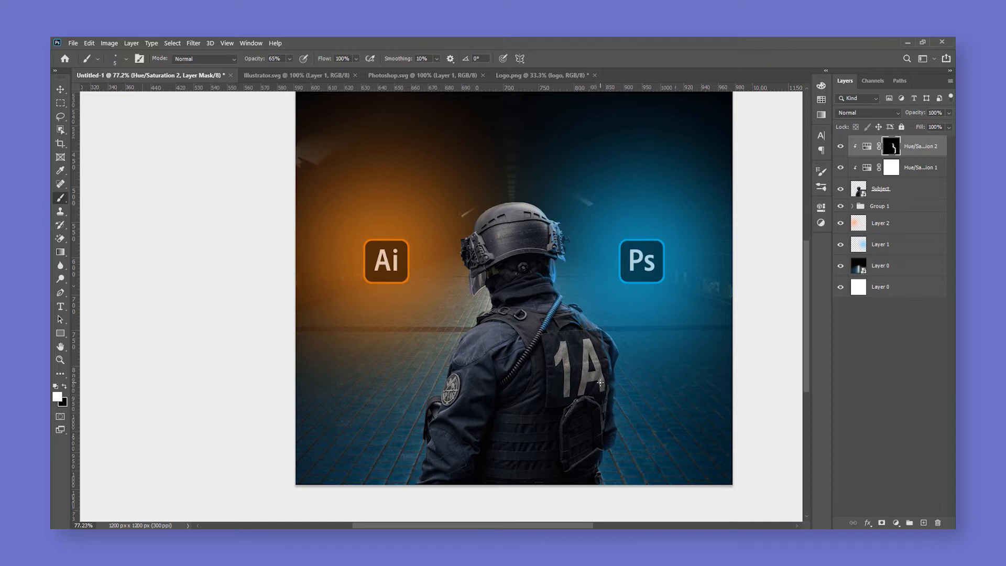
Add a third Hue/Saturation adjustment on top with Colorize on and clip it to the Subject layer.
key("v")
left_click(918, 173)
left_click(923, 153)
left_click(896, 522)
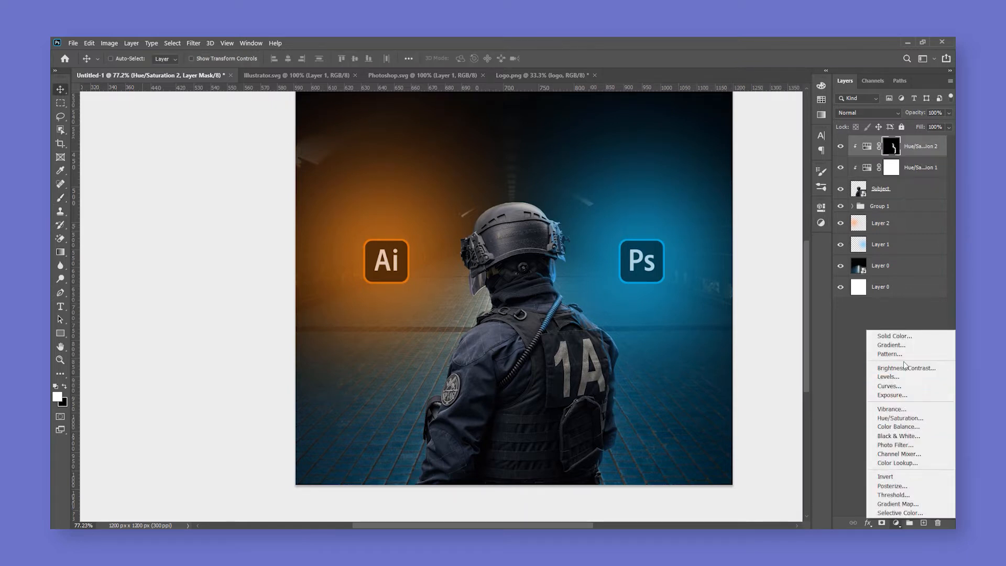
left_click(892, 418)
left_click(722, 332)
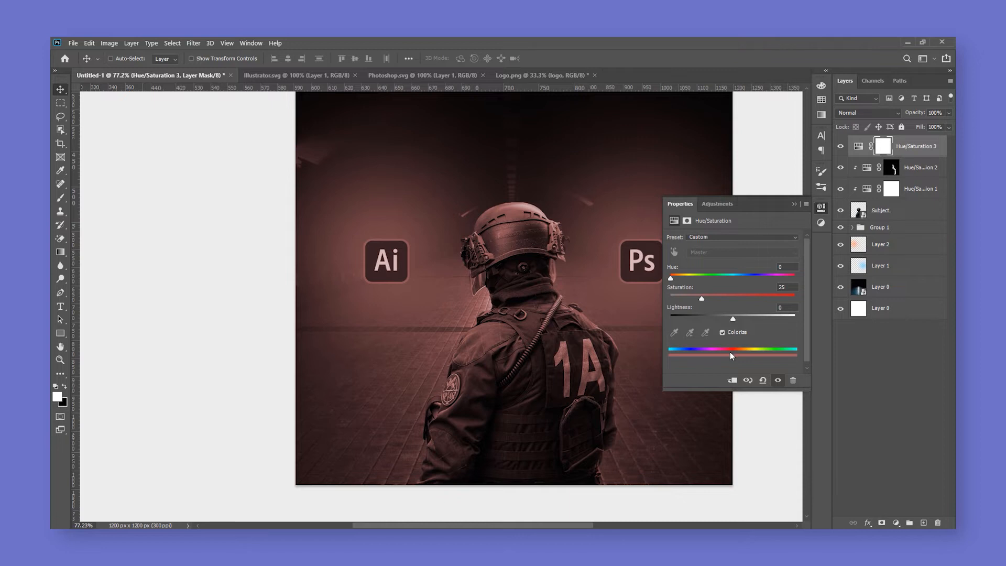
left_click(733, 381)
Tint the officer orange with hue 33, saturation 65 and lightness +23.
mouse_move(671, 278)
left_mouse_down()
mouse_move(713, 282)
mouse_move(671, 280)
mouse_move(686, 280)
left_mouse_up()
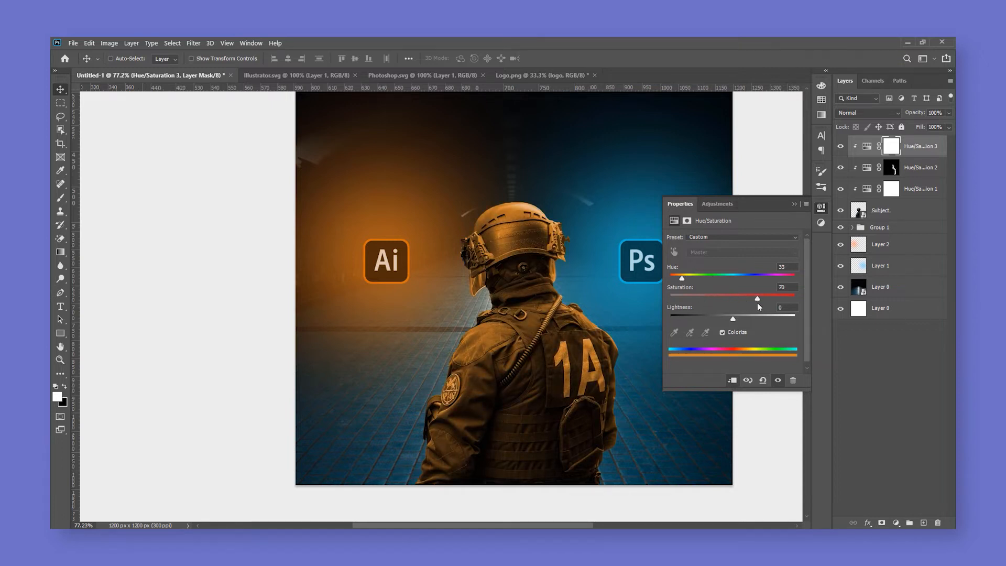
left_click_drag(734, 316, 748, 320)
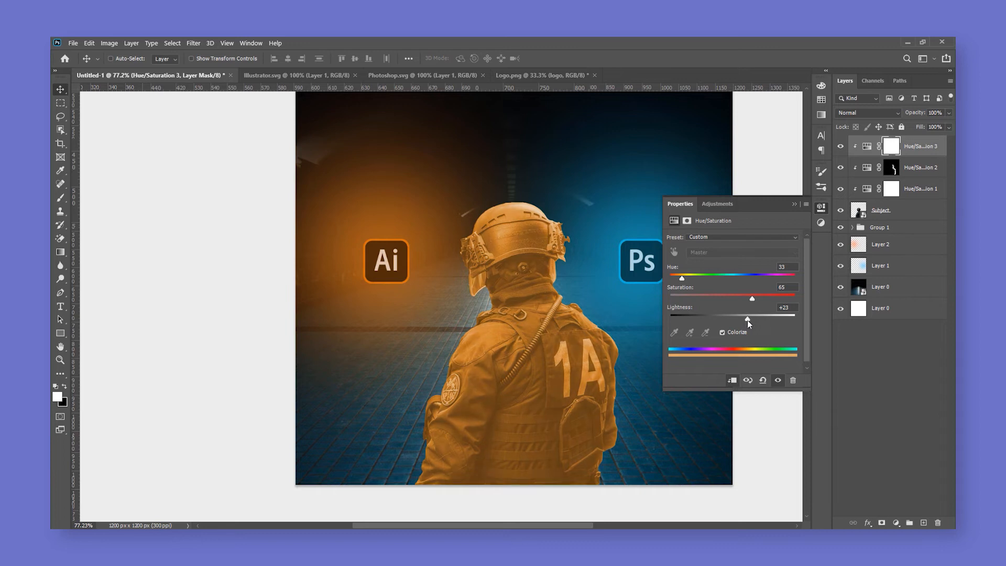
left_click(794, 204)
Invert the orange adjustment's mask and paint white with a soft brush along the helmet, visor and vest strap facing the Ai logo.
key("ctrl+i")
key("b")
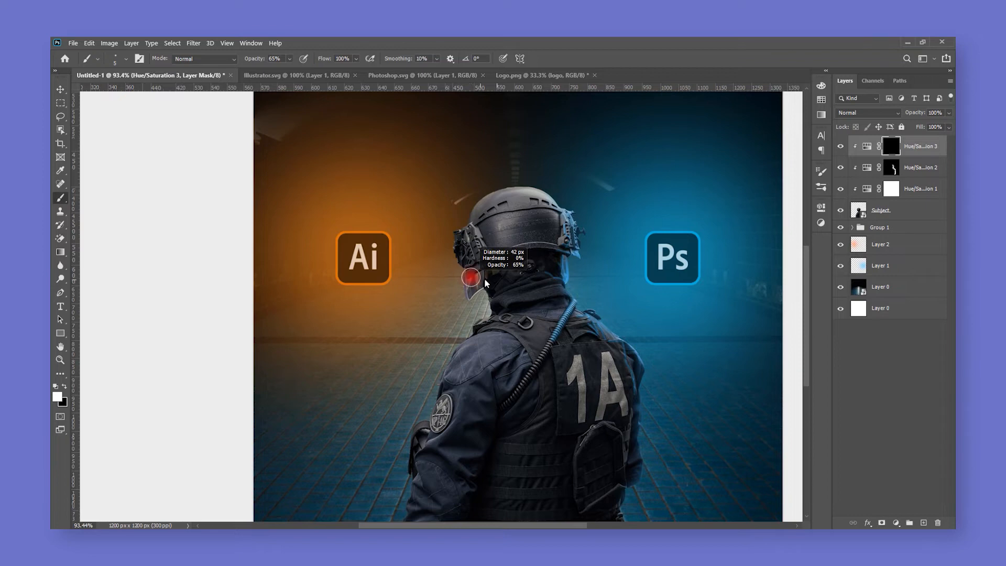
scroll(474, 274, "up", 5)
scroll(485, 217, "up", 1)
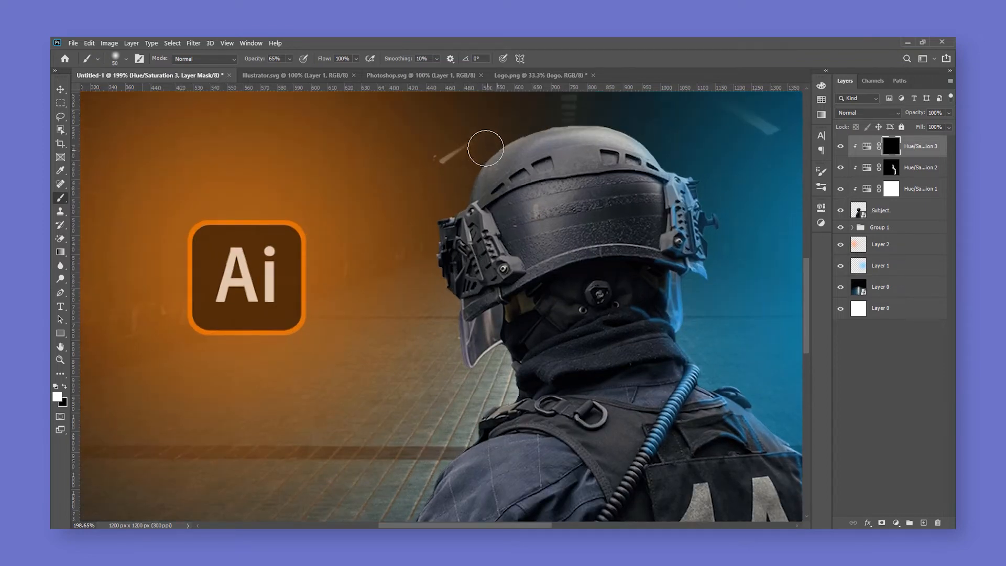
mouse_move(480, 138)
left_mouse_down()
mouse_move(431, 216)
mouse_move(425, 273)
mouse_move(456, 381)
mouse_move(470, 338)
mouse_move(474, 365)
mouse_move(484, 329)
mouse_move(506, 374)
mouse_move(499, 400)
mouse_move(507, 392)
mouse_move(478, 404)
mouse_move(454, 421)
left_mouse_up()
scroll(464, 363, "down", 2)
scroll(464, 362, "down", 2)
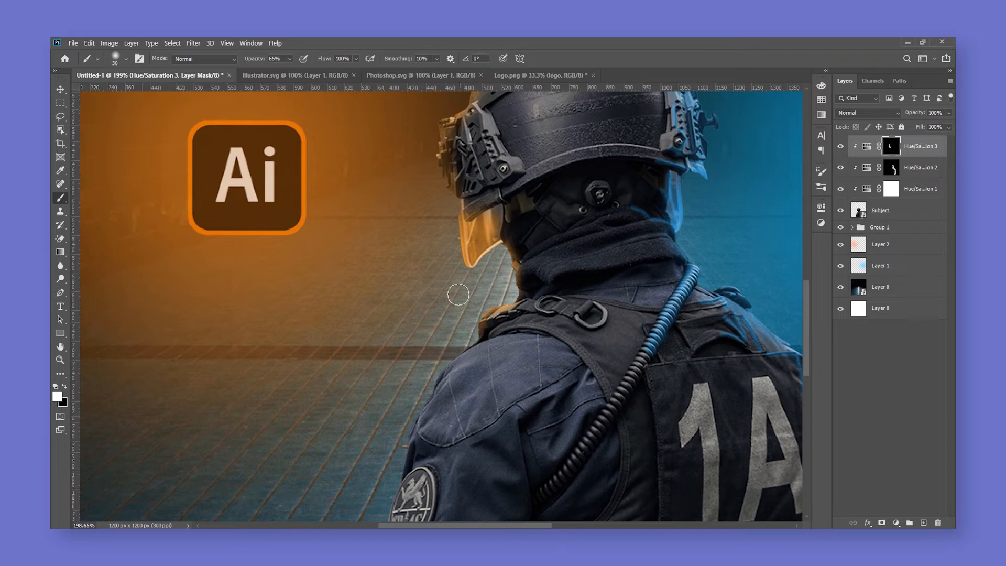
Paint the orange rim light down the shoulder, sleeve and hip gear on the Ai side with a 30 px brush.
left_click_drag(461, 349, 393, 433)
scroll(398, 409, "down", 2)
mouse_move(406, 364)
left_mouse_down()
mouse_move(393, 410)
mouse_move(370, 435)
mouse_move(385, 370)
mouse_move(381, 387)
mouse_move(339, 412)
mouse_move(337, 502)
left_mouse_up()
scroll(382, 386, "down", 2)
scroll(338, 419, "down", 2)
scroll(339, 417, "down", 1)
left_click_drag(333, 409, 334, 424)
scroll(367, 378, "down", 1)
scroll(488, 289, "up", 5)
scroll(558, 253, "down", 5)
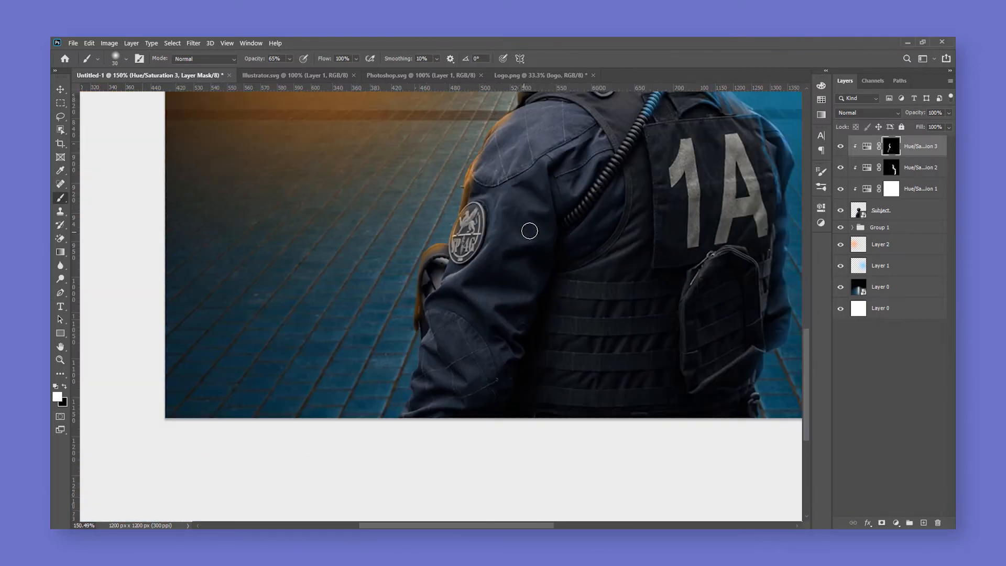
Paint thin orange rim light along the shoulder strap and metal rings facing the Ai logo with a 3 px brush.
scroll(529, 229, "up", 6)
scroll(578, 259, "up", 2)
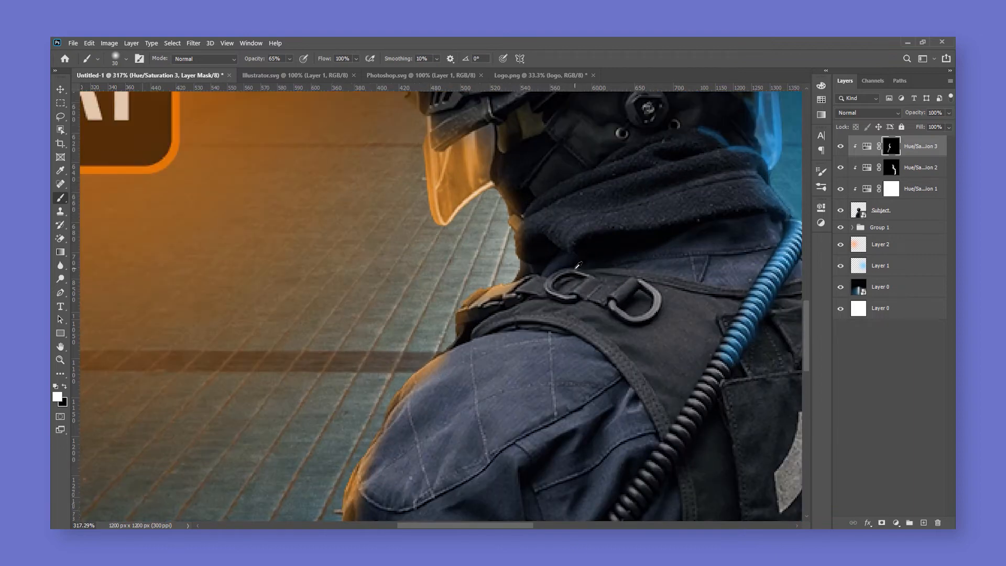
key("bracketleft")
key("bracketleft")
key("bracketleft")
key("bracketleft")
key("bracketleft")
key("bracketleft")
mouse_move(588, 271)
left_mouse_down()
mouse_move(548, 283)
mouse_move(556, 297)
left_mouse_up()
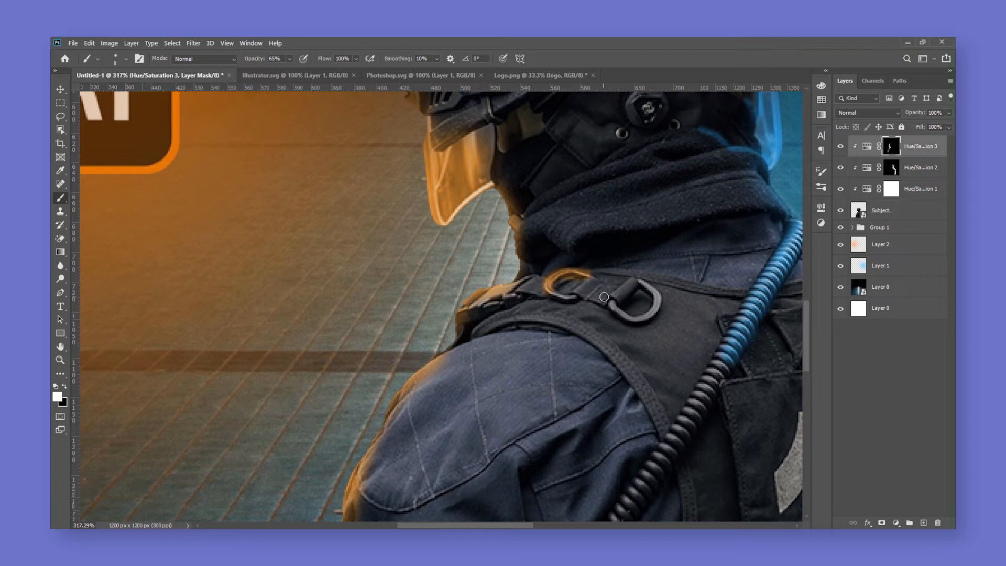
key("ctrl+z")
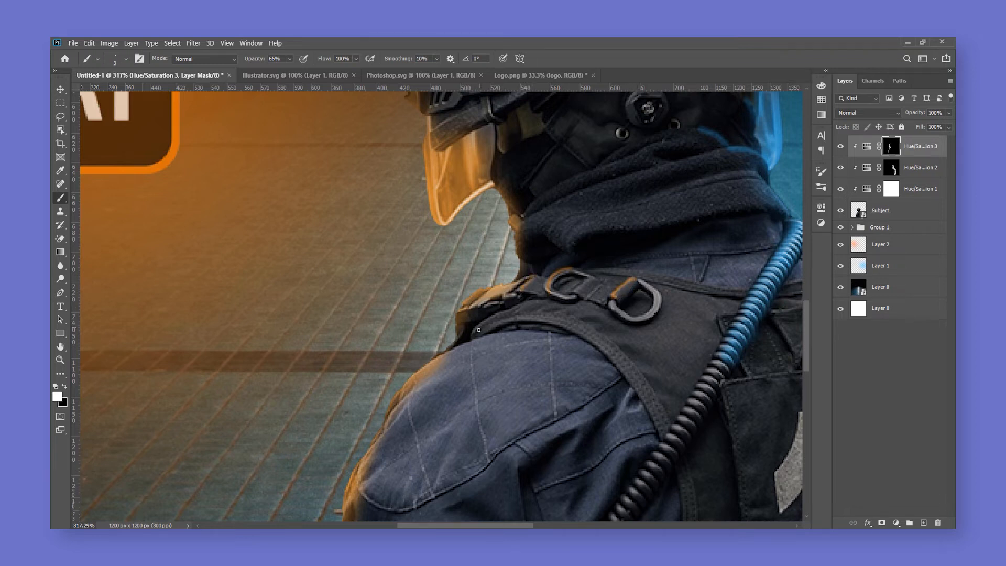
mouse_move(489, 331)
left_mouse_down()
mouse_move(521, 327)
mouse_move(500, 329)
left_mouse_up()
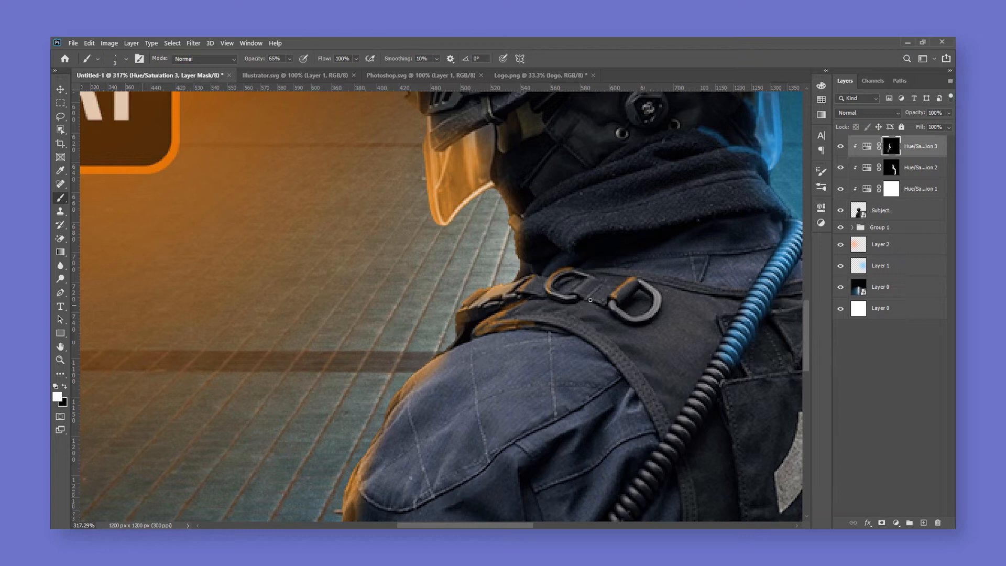
Paint fine orange highlights on the neck scarf folds facing the Ai logo, and switch the paint colour to black.
scroll(587, 302, "up", 2)
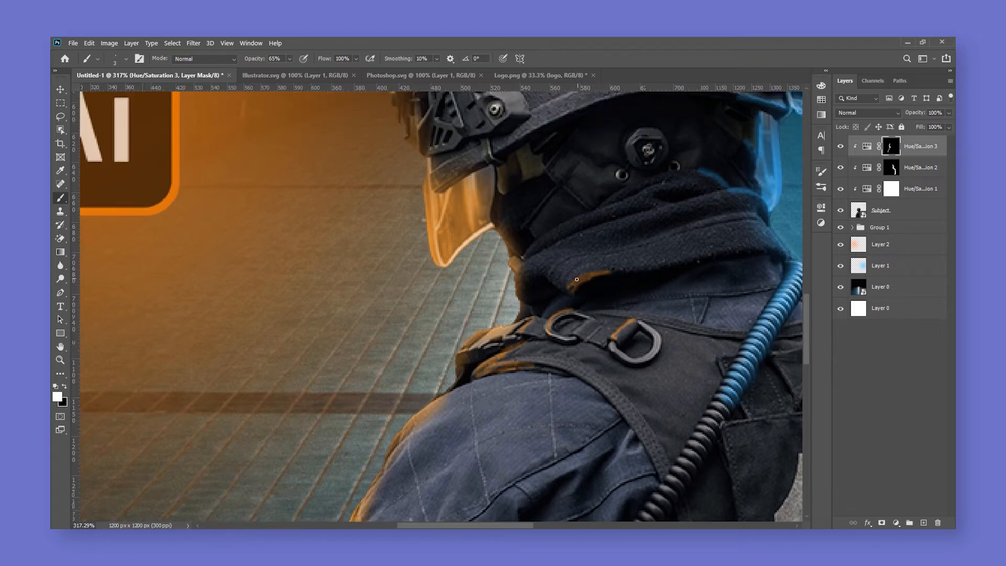
left_click_drag(552, 271, 593, 257)
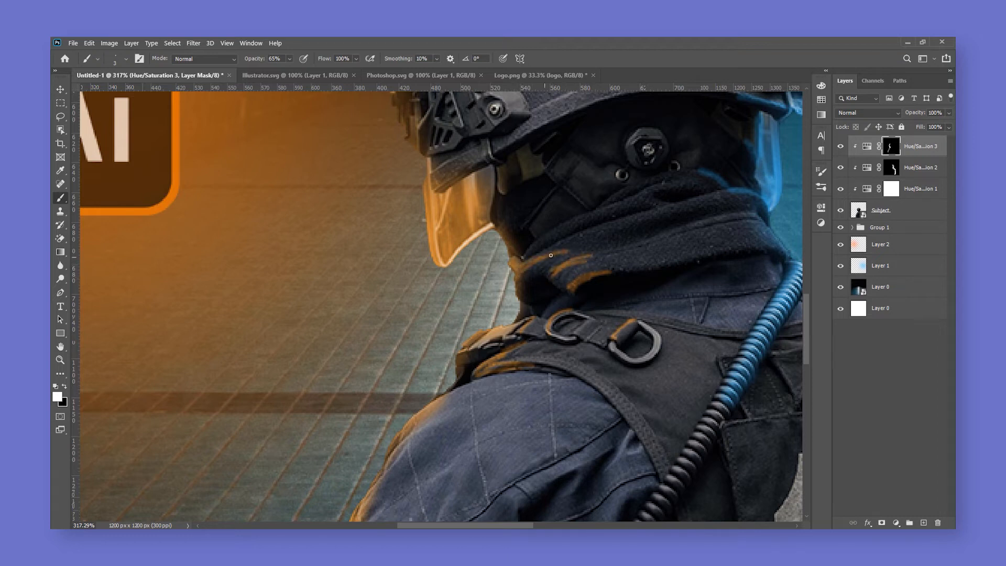
scroll(628, 299, "down", 3)
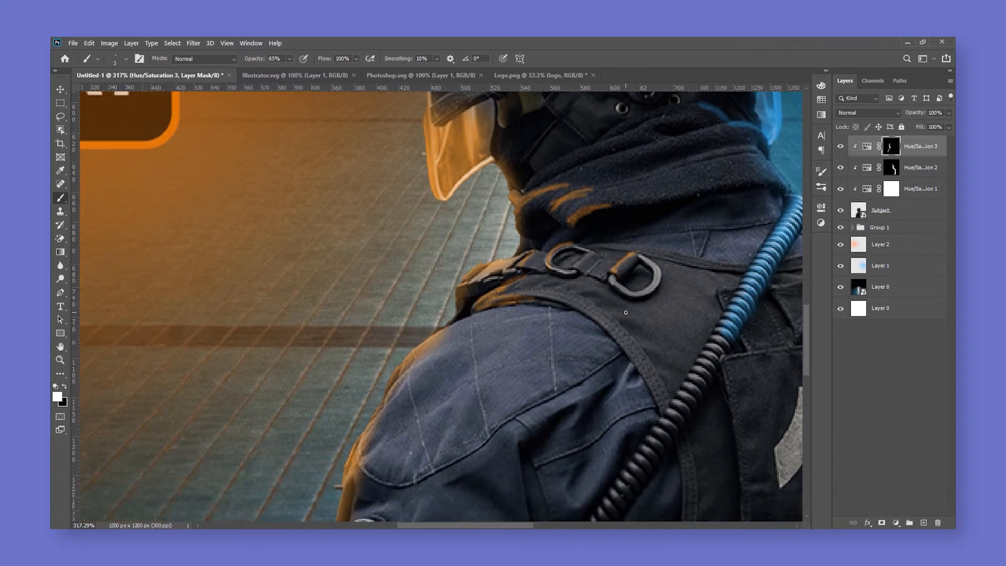
key("ctrl+0")
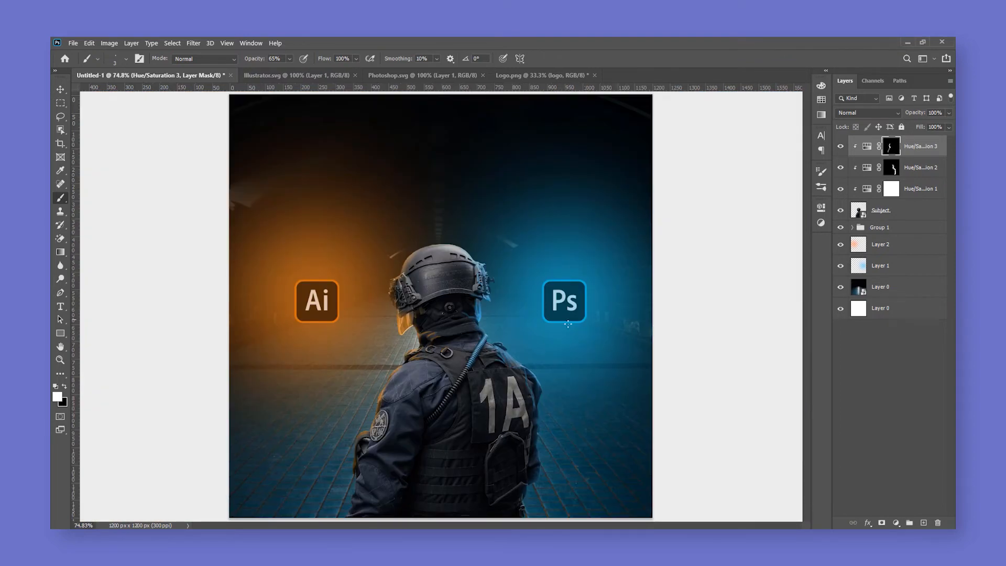
scroll(434, 341, "up", 10)
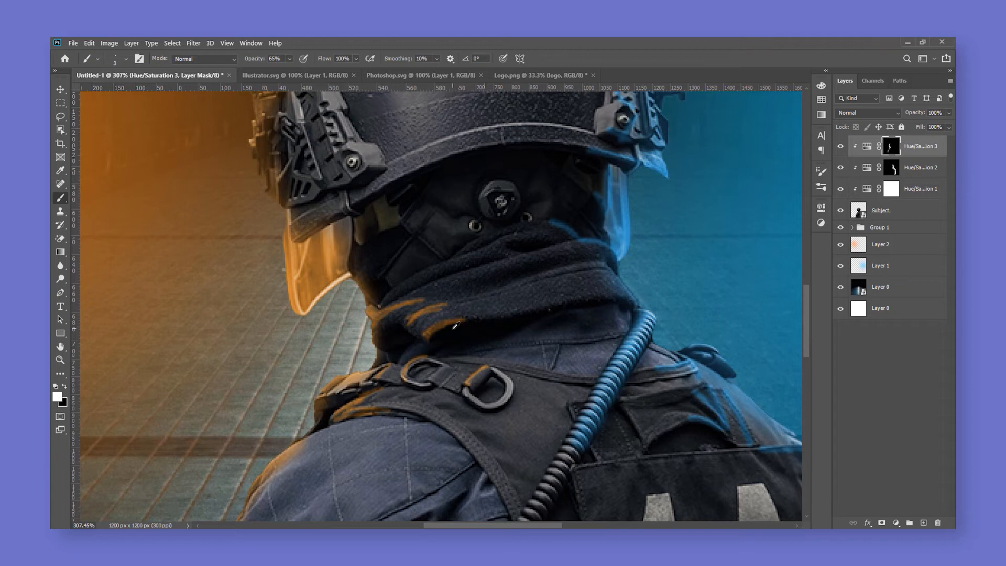
mouse_move(453, 317)
left_mouse_down("alt")
mouse_move(475, 325)
mouse_move(446, 333)
mouse_move(429, 314)
mouse_move(380, 316)
left_mouse_up("alt")
key("x")
key("v")
key("ctrl+0")
scroll(527, 342, "down", 3)
scroll(504, 380, "up", 2)
scroll(503, 382, "up", 1)
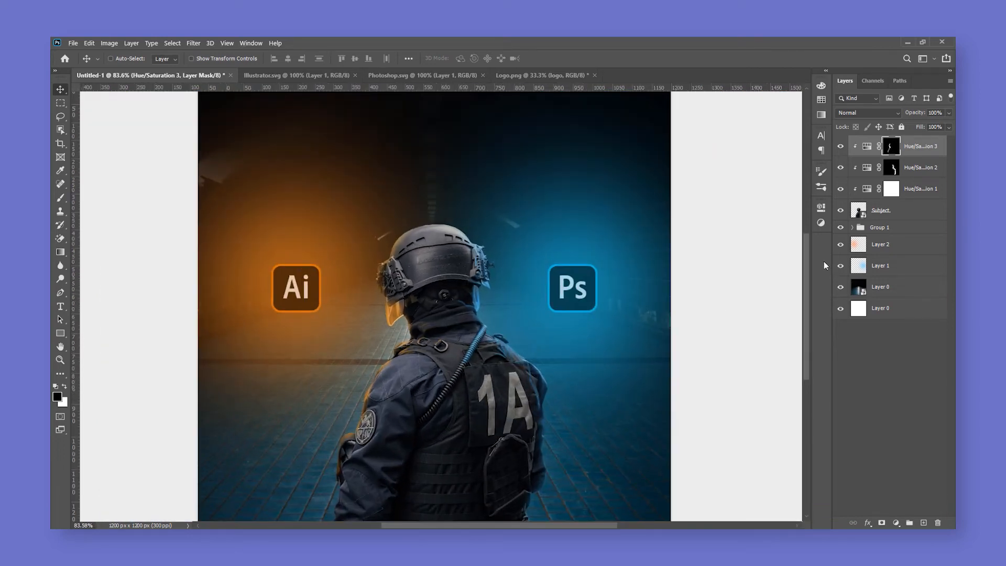
Bring the Graphic Design Boot Camp logo from Logo.png into the composite as the top layer and scale it down above the helmet.
left_click(868, 146)
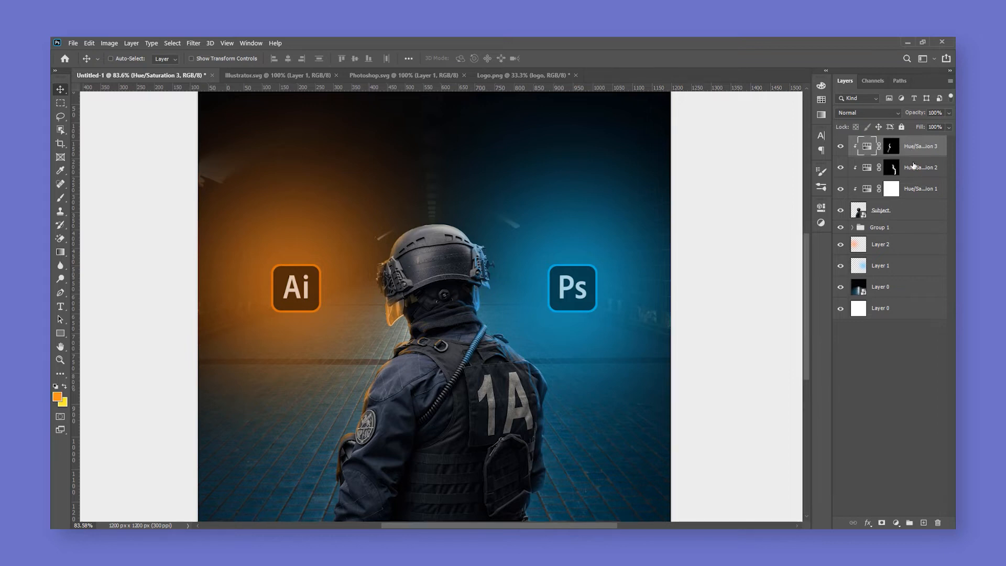
left_click(502, 76)
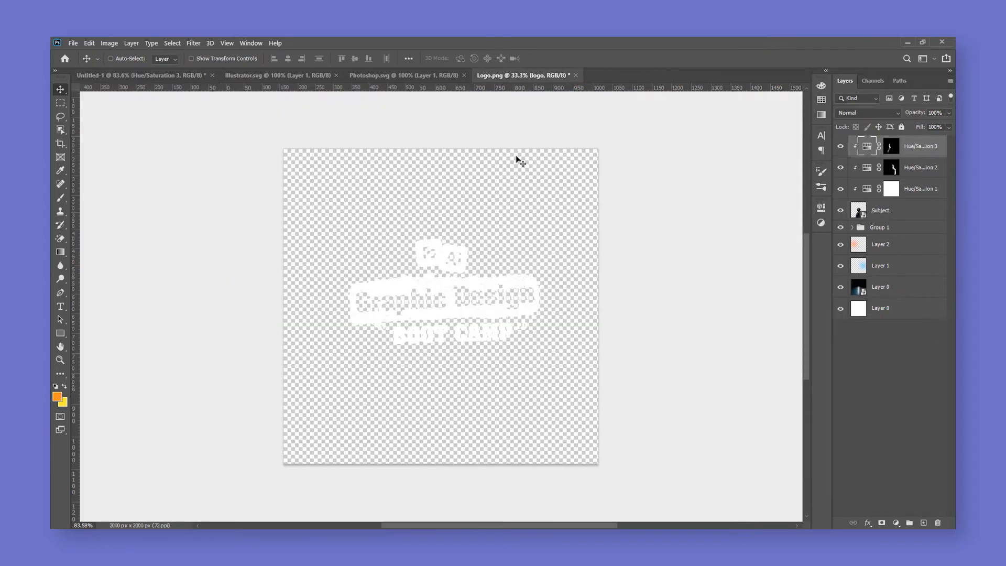
left_click_drag(478, 287, 438, 177)
key("ctrl")
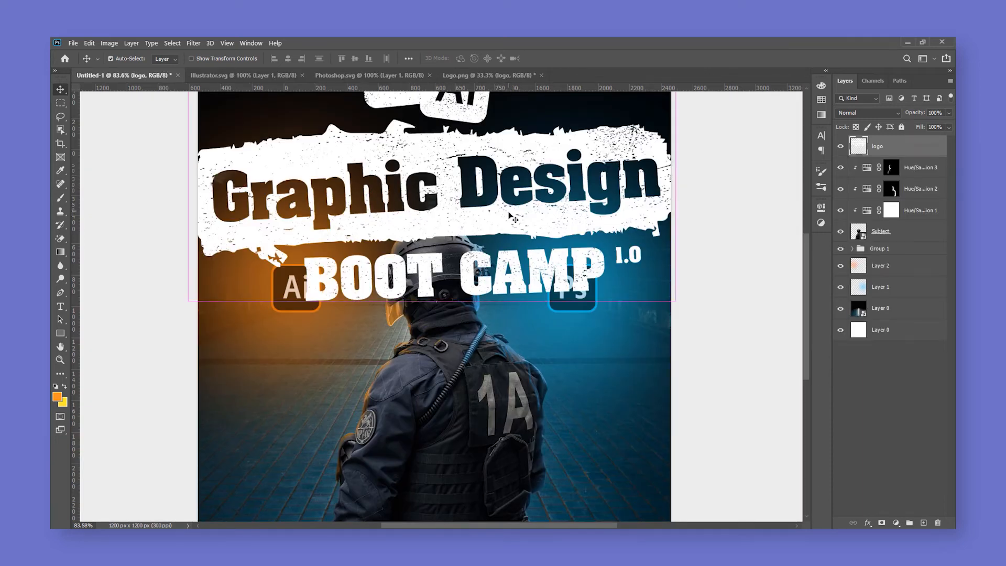
key("ctrl+t")
left_click_drag(680, 170, 547, 171)
key("Return")
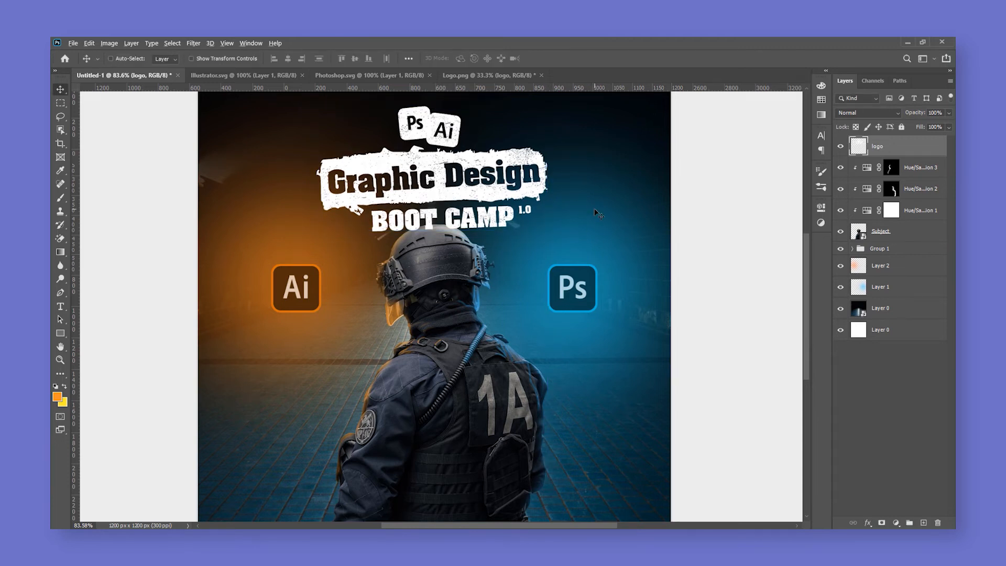
Move the logo layer beneath the Subject layer and reposition it so the helmet overlaps the Boot Camp text.
scroll(596, 213, "down", 1)
left_click_drag(880, 231, 885, 234)
left_click_drag(471, 165, 465, 168)
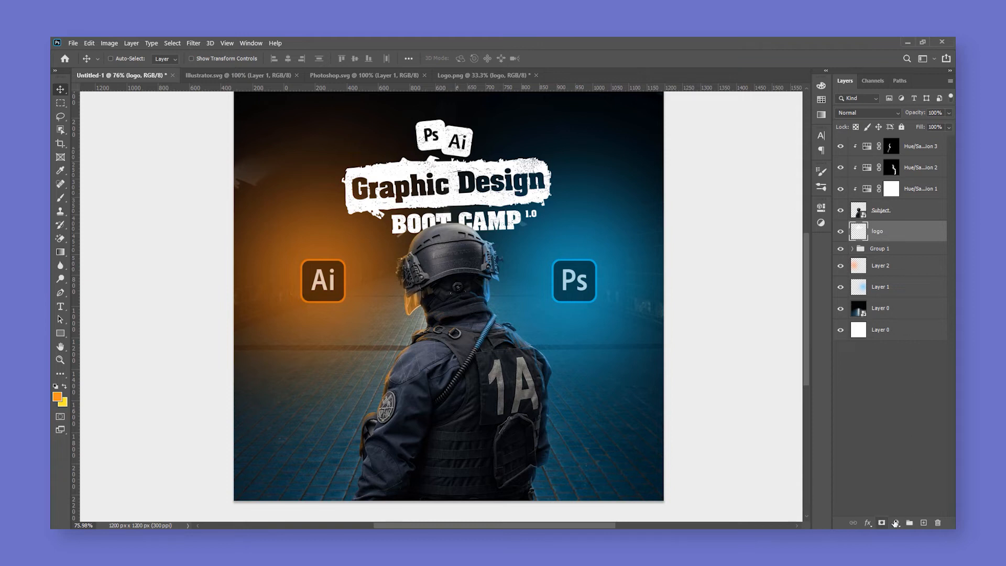
Add a layer clipped to the logo and paint soft black shading at 65% opacity over the Boot Camp text behind the helmet.
left_click(922, 522)
key("ctrl+alt+g")
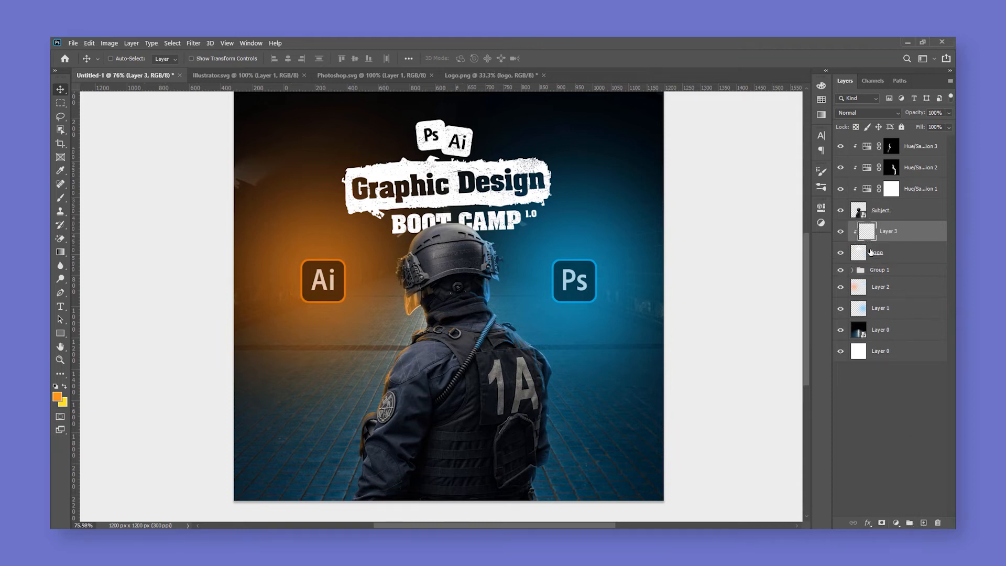
key("b")
left_click_drag(434, 212, 479, 211)
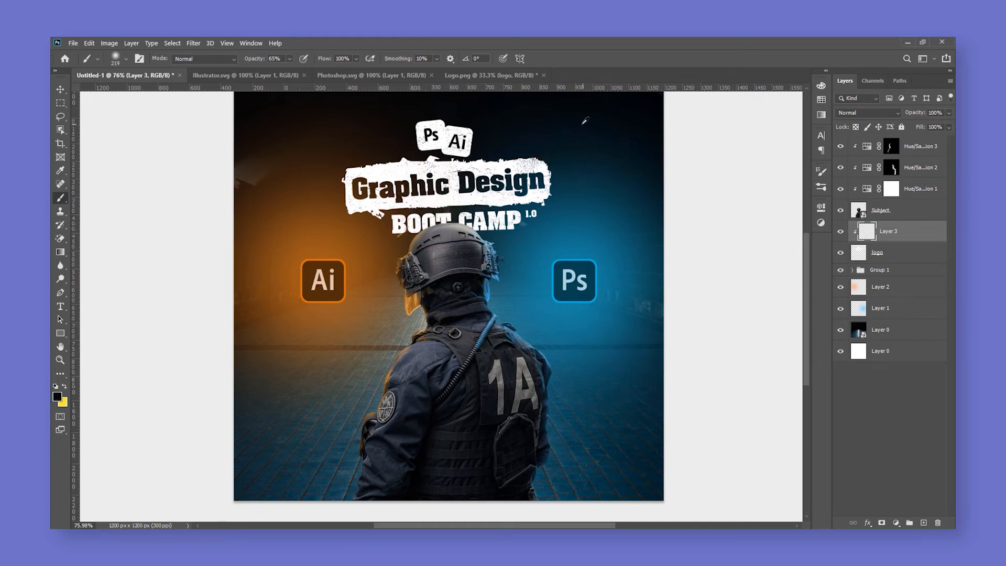
left_click_drag(477, 218, 456, 218)
left_click_drag(424, 241, 506, 245)
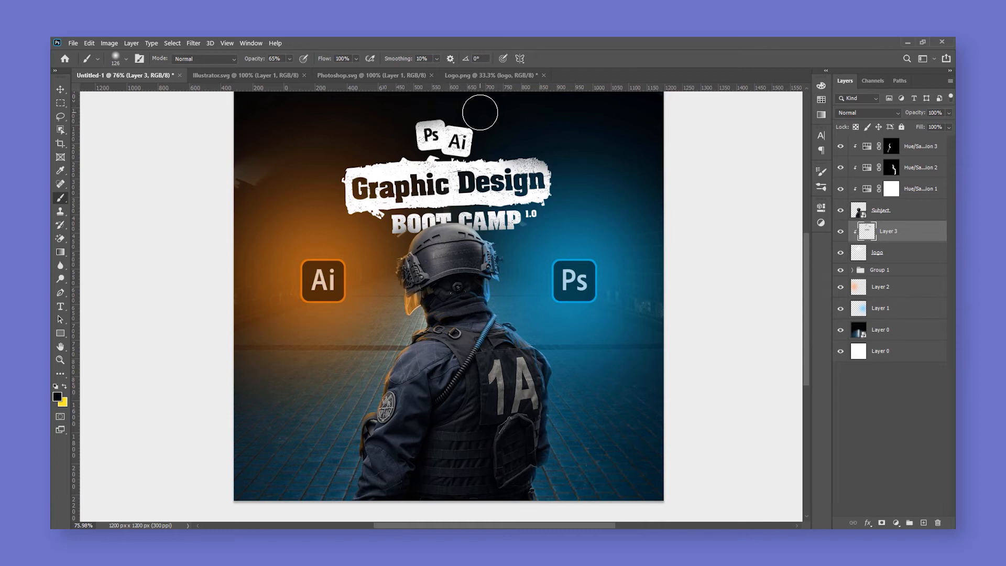
Shade the edges of the logo's Ps and Ai badges and banner in soft black, lowering the brush opacity to 30%.
left_click_drag(421, 147, 407, 151)
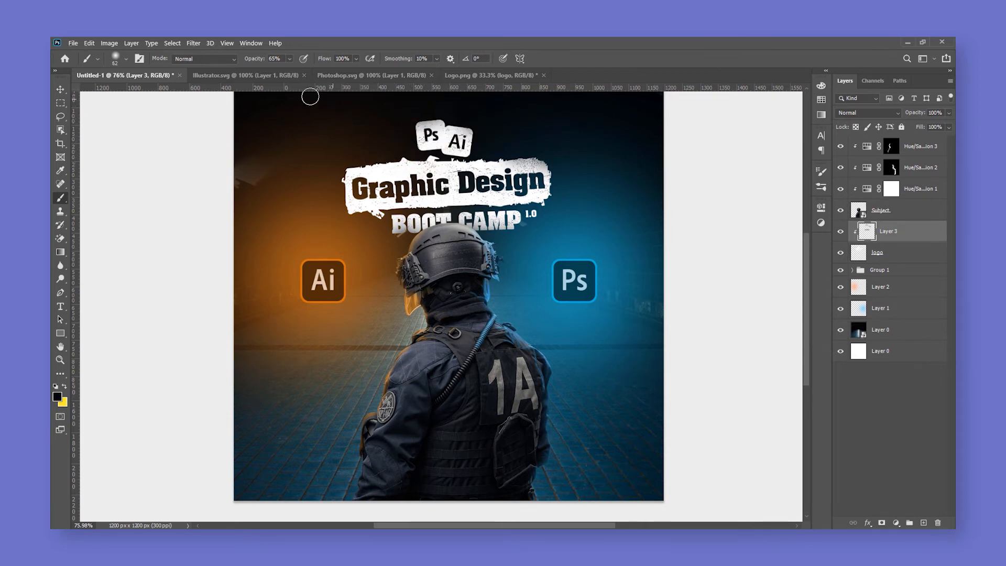
left_click(277, 71)
left_click_drag(382, 139, 402, 138)
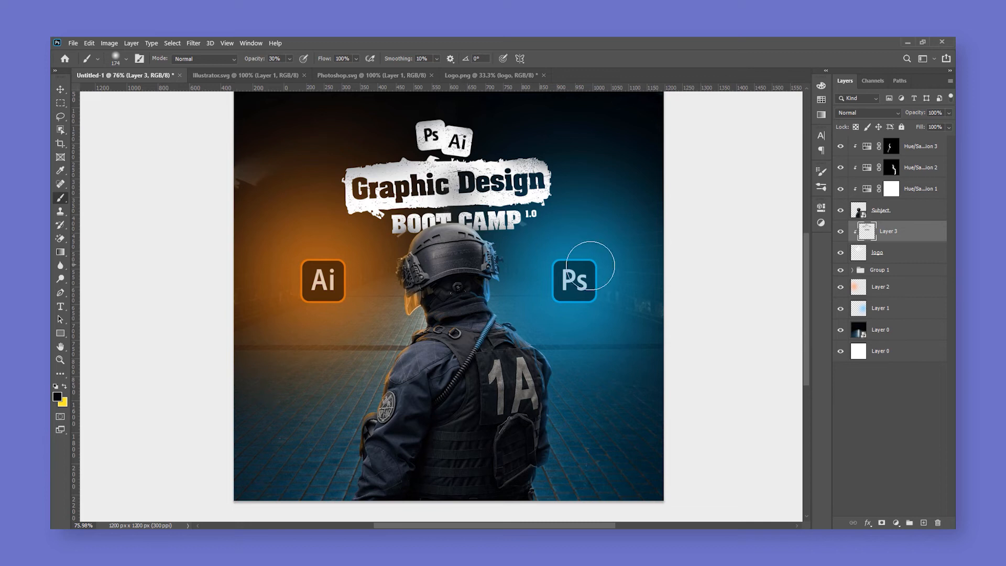
key("v")
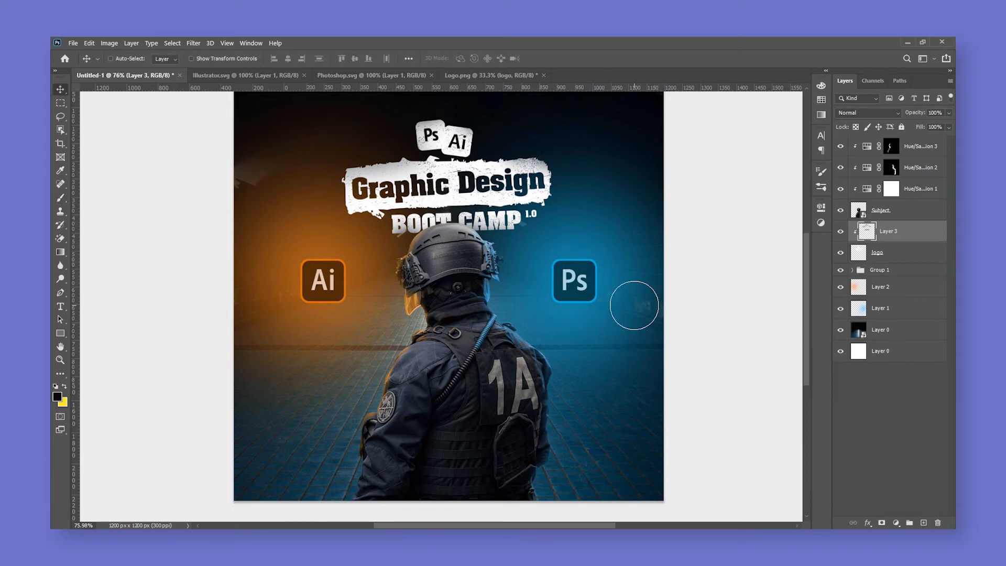
scroll(589, 303, "down", 1)
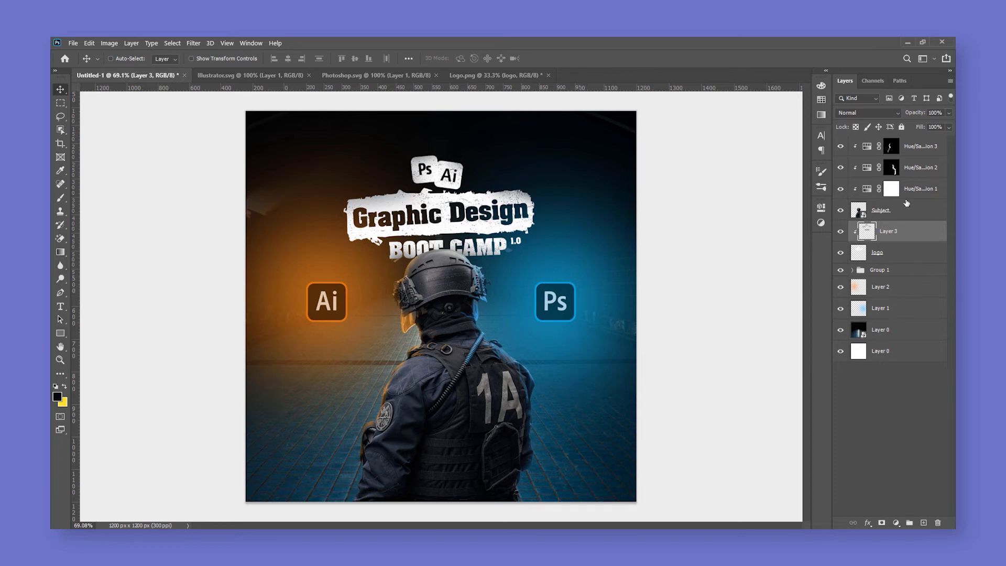
Add a new layer on top of the stack and choose the third WG Dust Particles brush from the wg_dust_particles set.
left_click(923, 149)
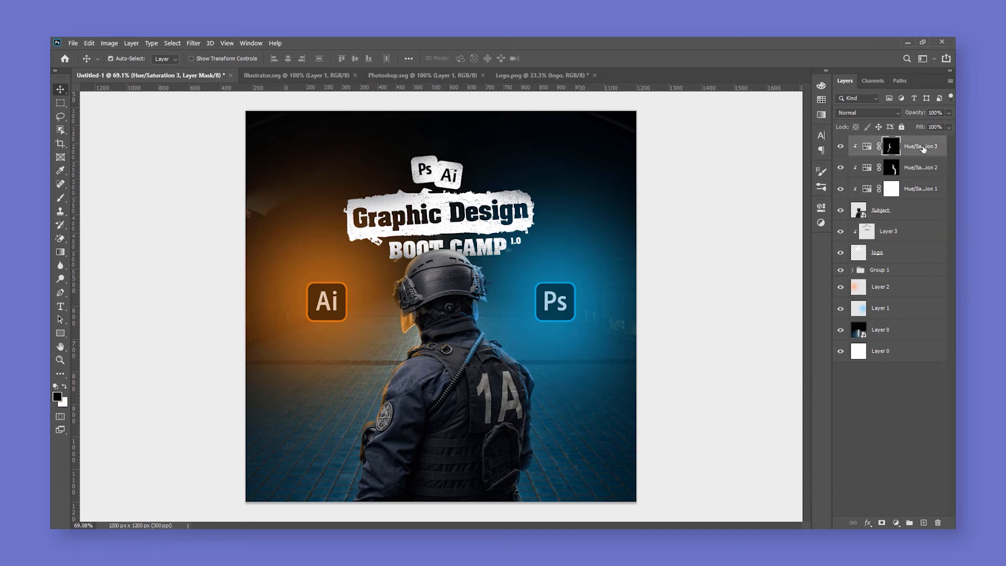
key("ctrl+shift+alt+n")
key("b")
right_click(696, 239)
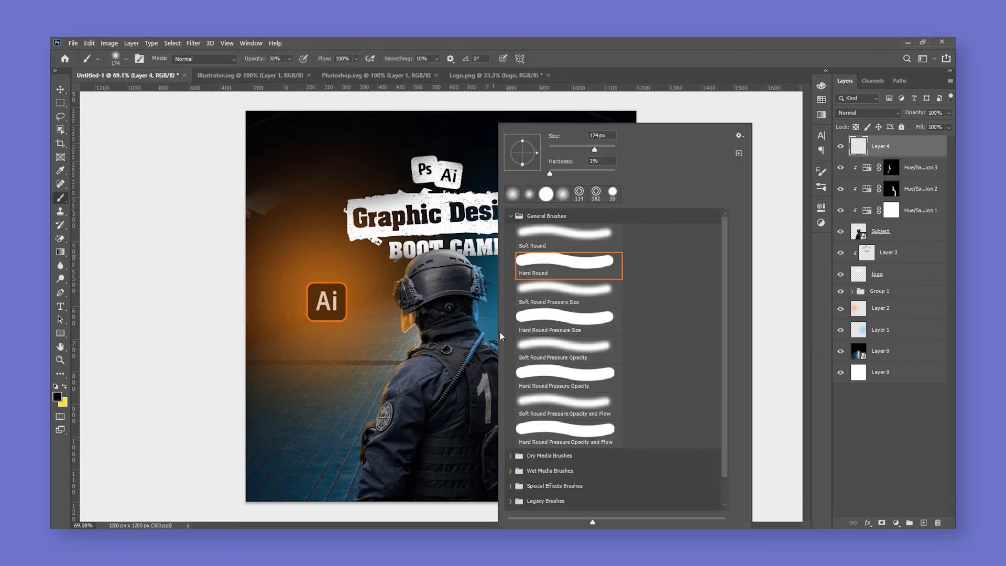
left_click(510, 216)
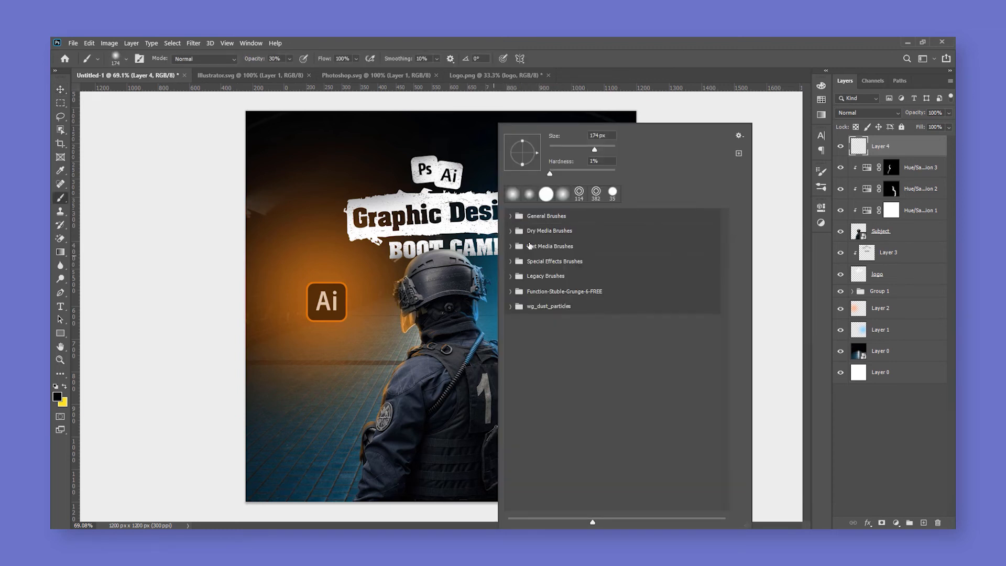
left_click(511, 308)
scroll(576, 352, "down", 2)
left_click(568, 342)
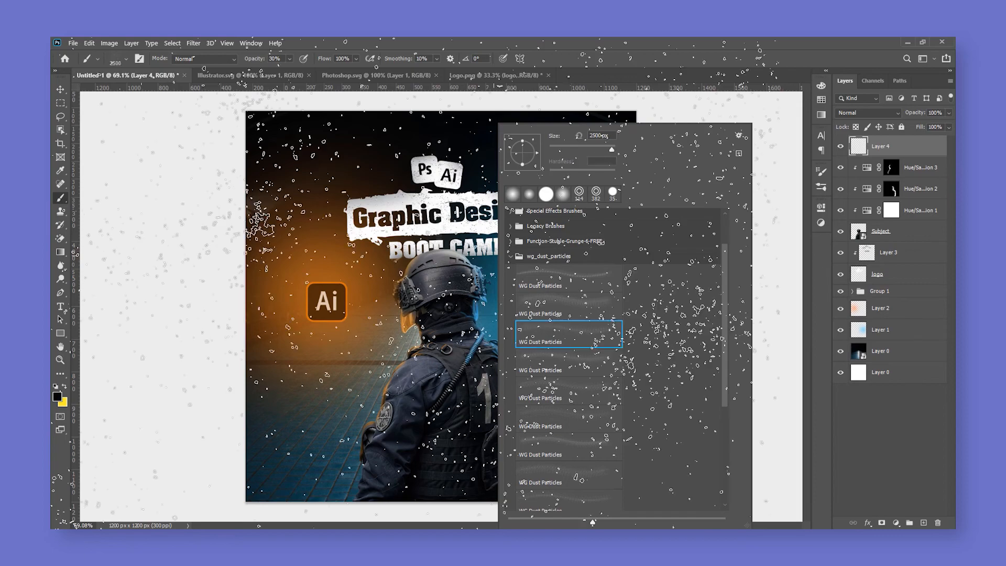
key("Return")
Resize the dust brush and set the paint colour to a brighter orange based on a sample from the Ai logo.
mouse_move(263, 270)
left_mouse_down()
mouse_move(413, 304)
mouse_move(356, 296)
left_mouse_up()
left_click(350, 284, "alt")
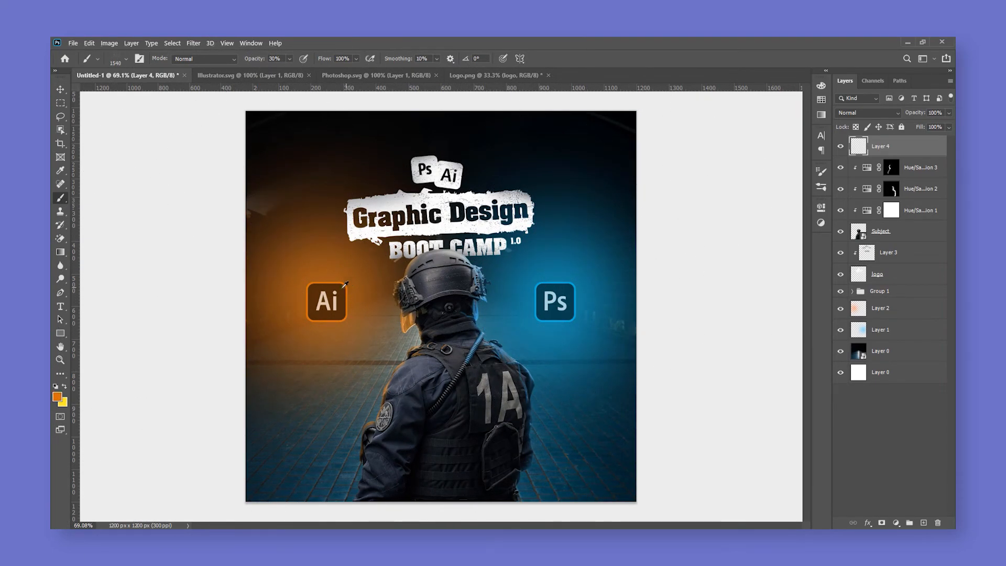
left_click(58, 397)
left_click_drag(721, 175, 721, 148)
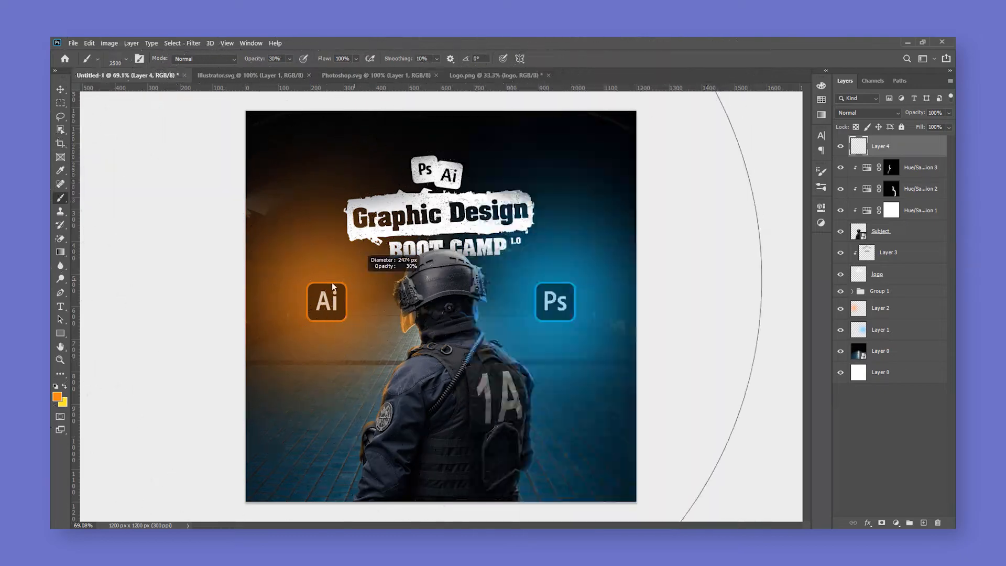
Stamp orange dust particles across the whole canvas with a 1467 px brush at 68% opacity.
left_click_drag(449, 314, 430, 327)
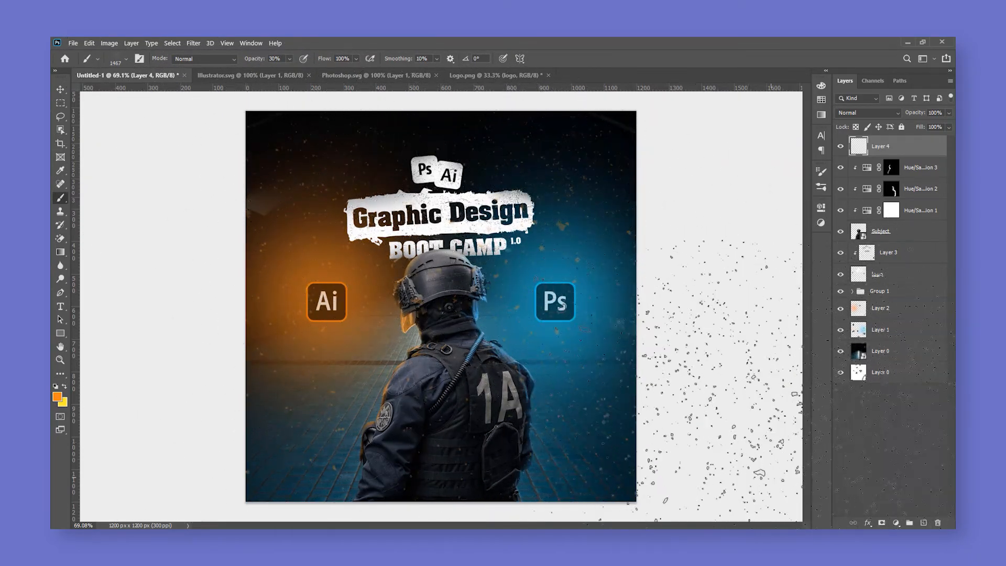
left_click(290, 59)
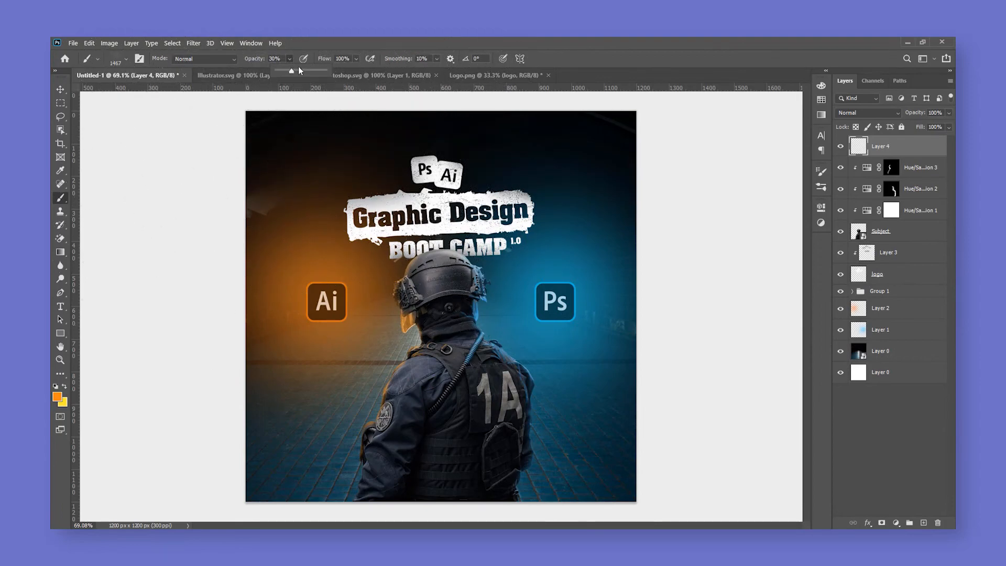
left_click_drag(307, 72, 311, 70)
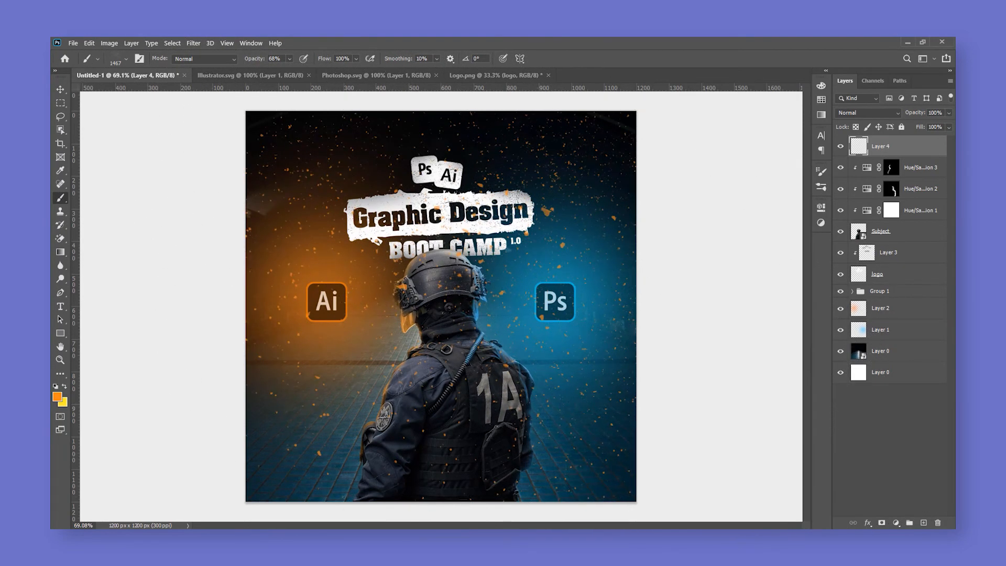
key("v")
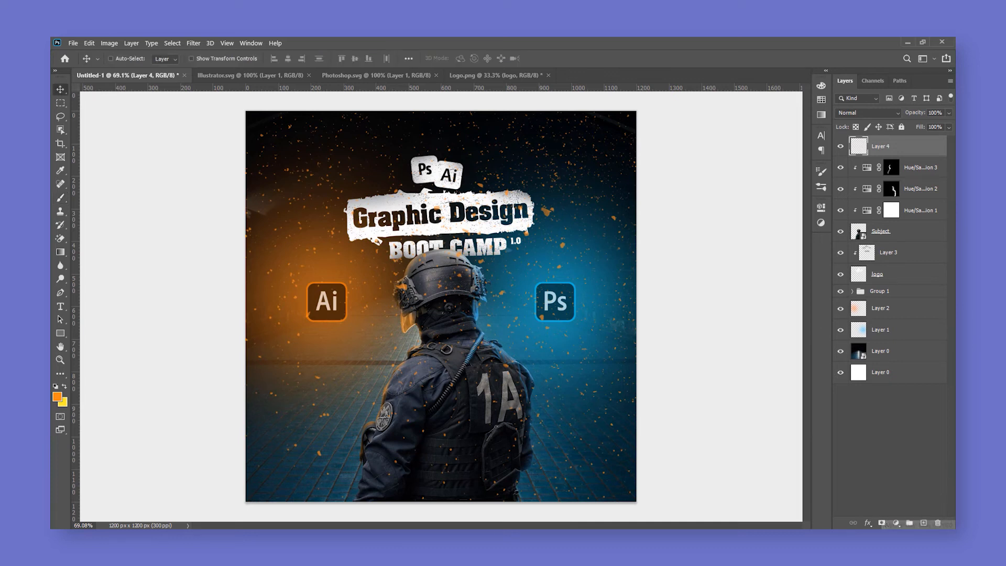
Convert the orange dust particle layer to a smart object and apply a Gaussian Blur to it.
right_click(894, 149)
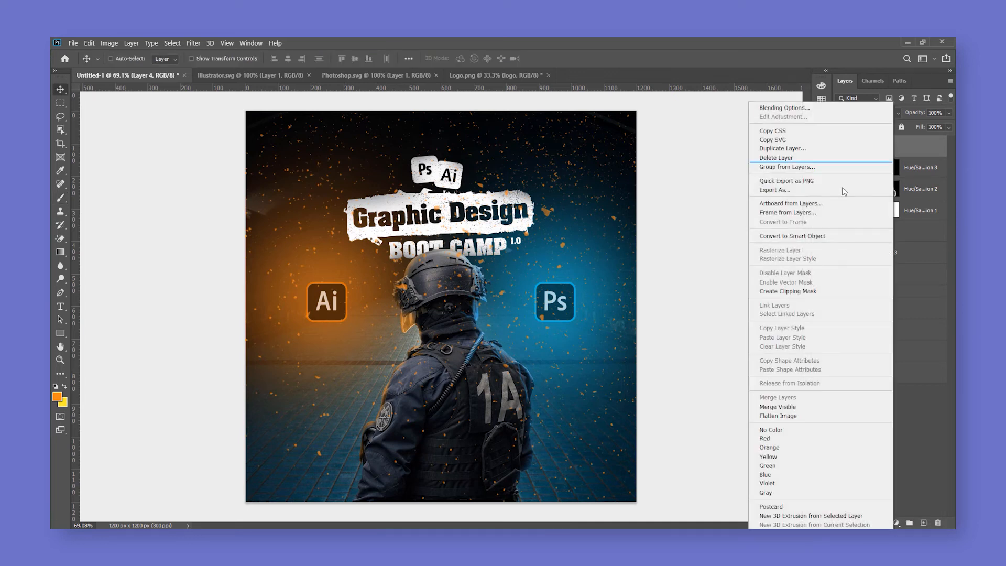
left_click(814, 239)
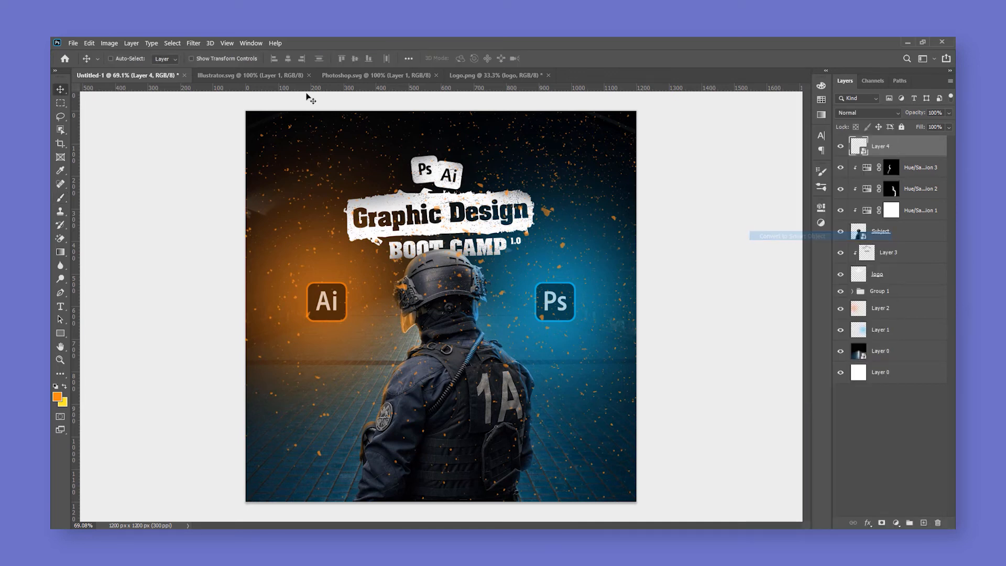
left_click(193, 44)
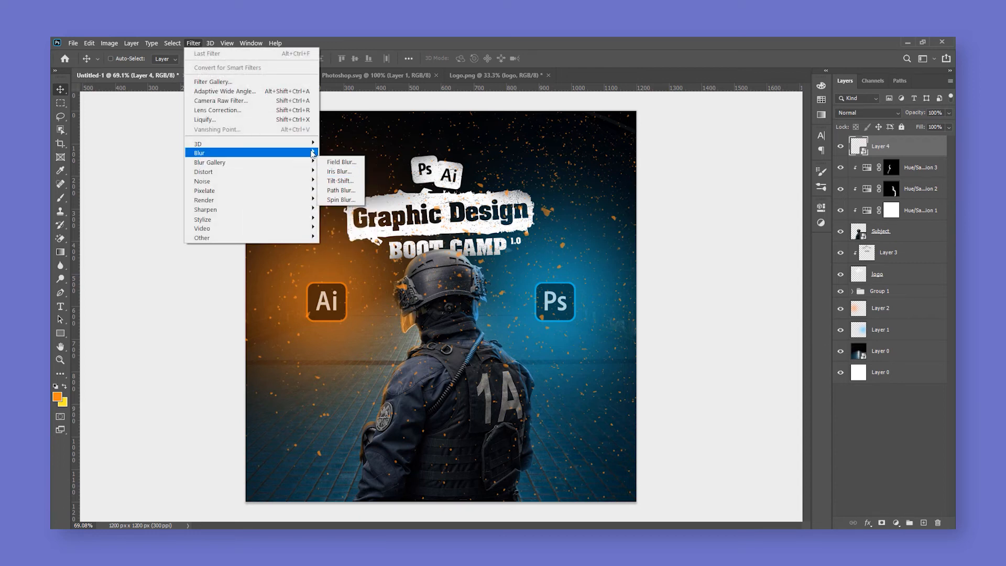
left_click(341, 191)
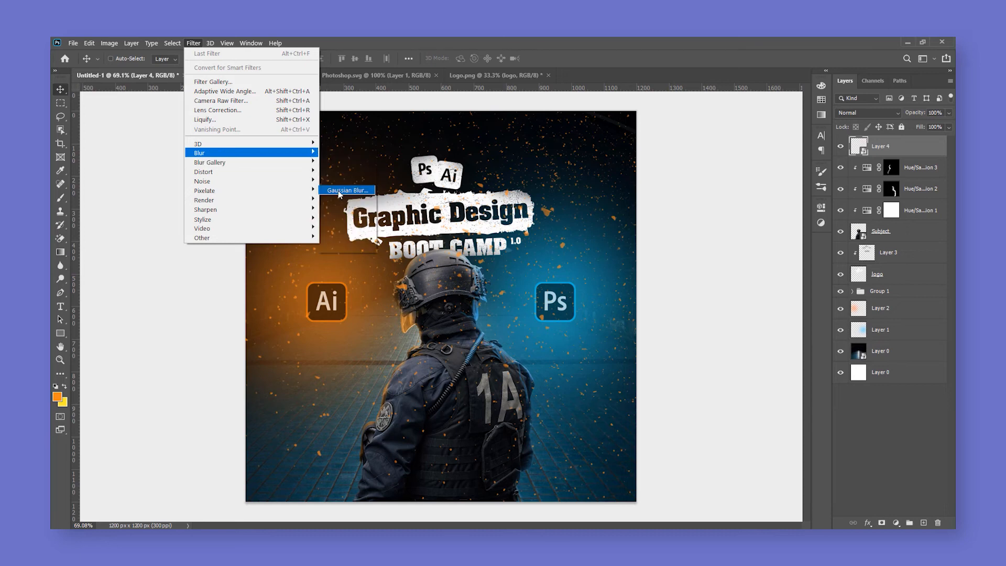
left_click(568, 156)
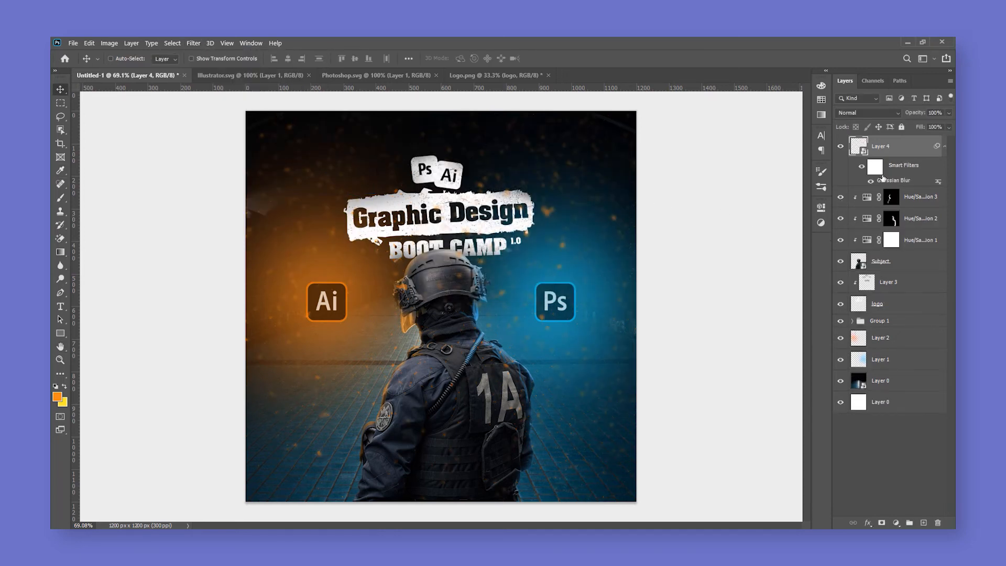
Reopen the dust layer's Gaussian Blur smart filter and lower its radius for a lighter blur.
left_click(876, 168)
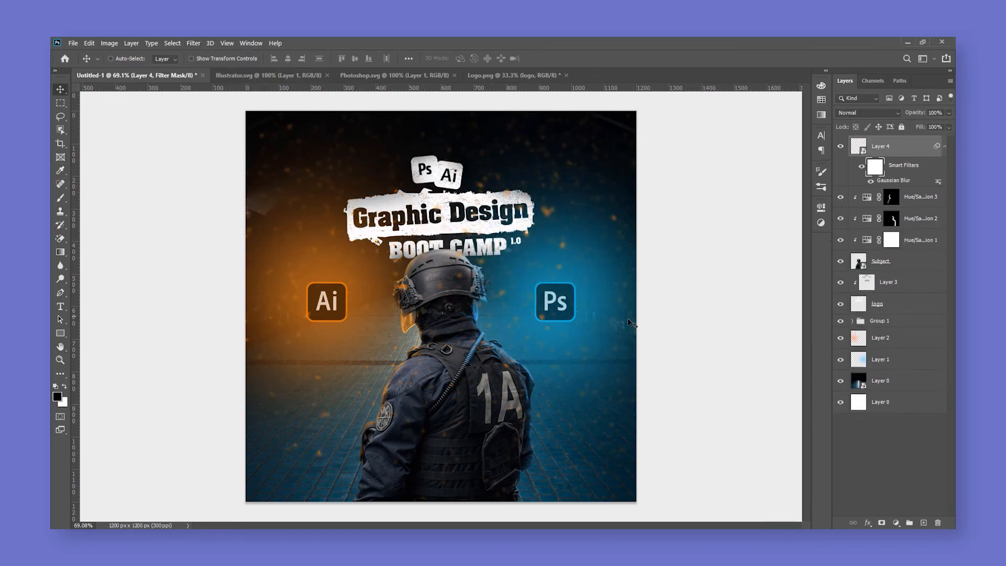
double_click(886, 181)
left_click_drag(445, 298, 442, 298)
left_click(556, 153)
Paint soft black at 68% opacity on the dust layer's smart filter mask to remove the blur from scattered areas around the officer.
left_click(883, 168)
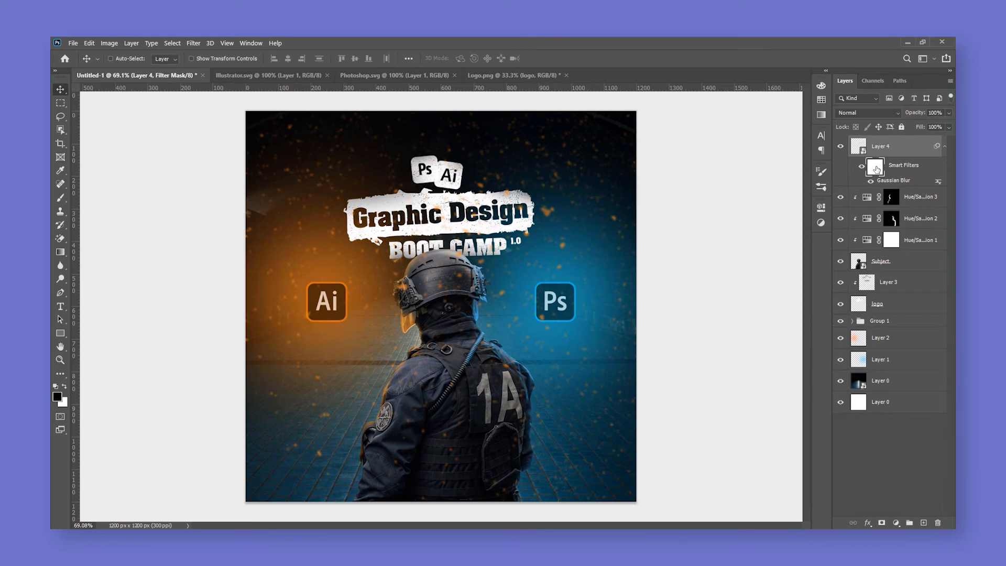
key("b")
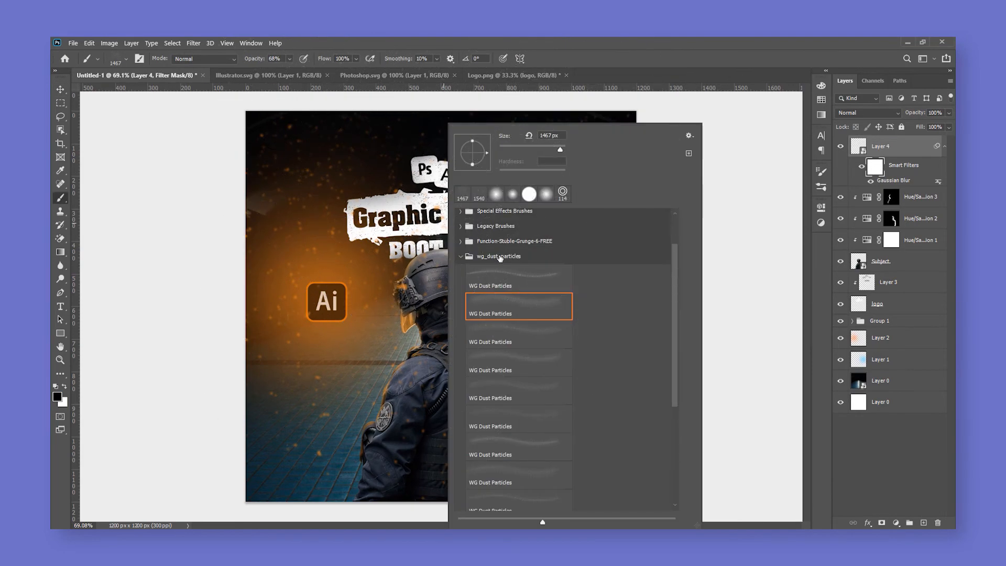
left_click(460, 258)
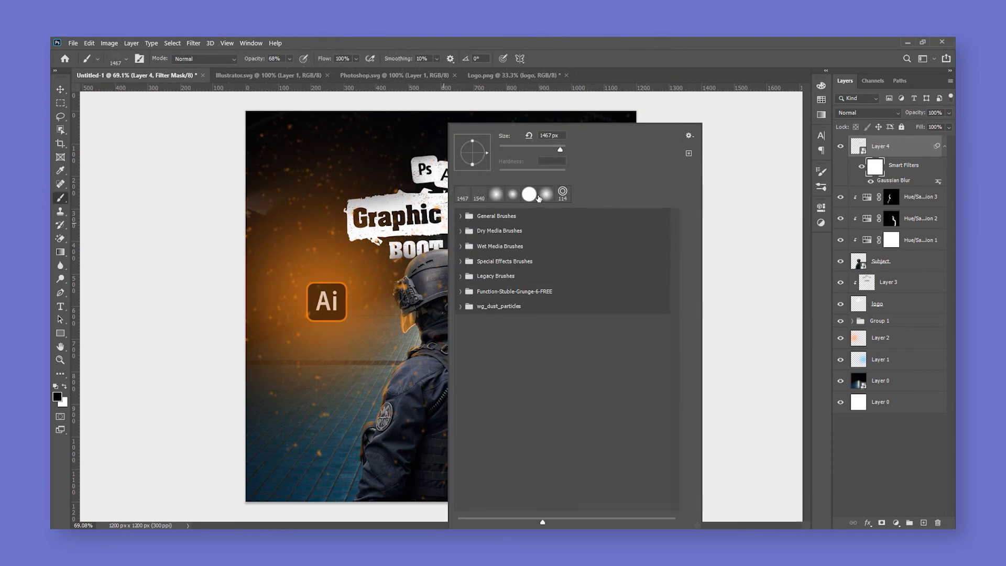
left_click(500, 197)
left_click_drag(329, 239, 172, 236)
left_click_drag(477, 306, 439, 312)
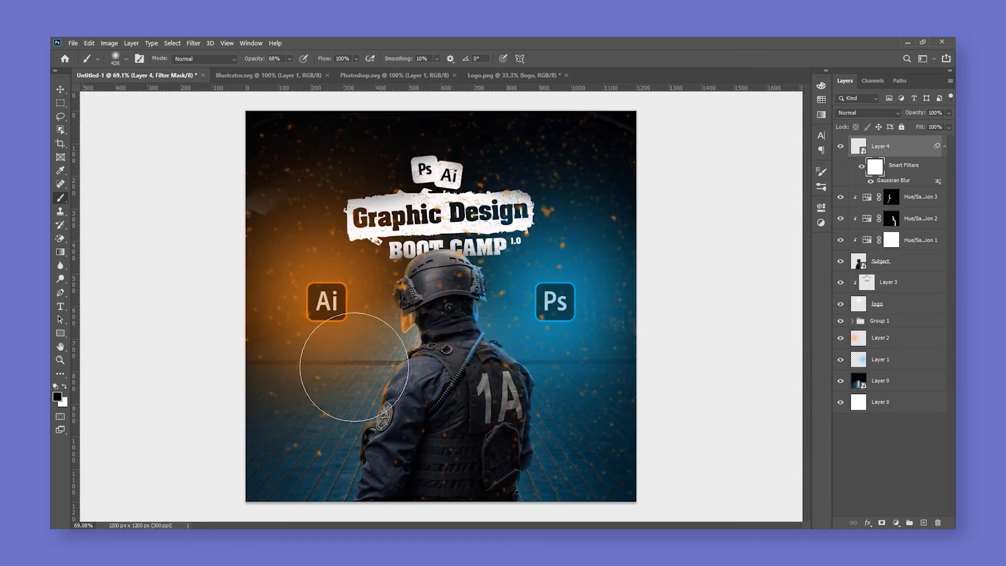
mouse_move(303, 430)
left_mouse_down()
mouse_move(286, 431)
mouse_move(302, 422)
left_mouse_up()
left_click(556, 461)
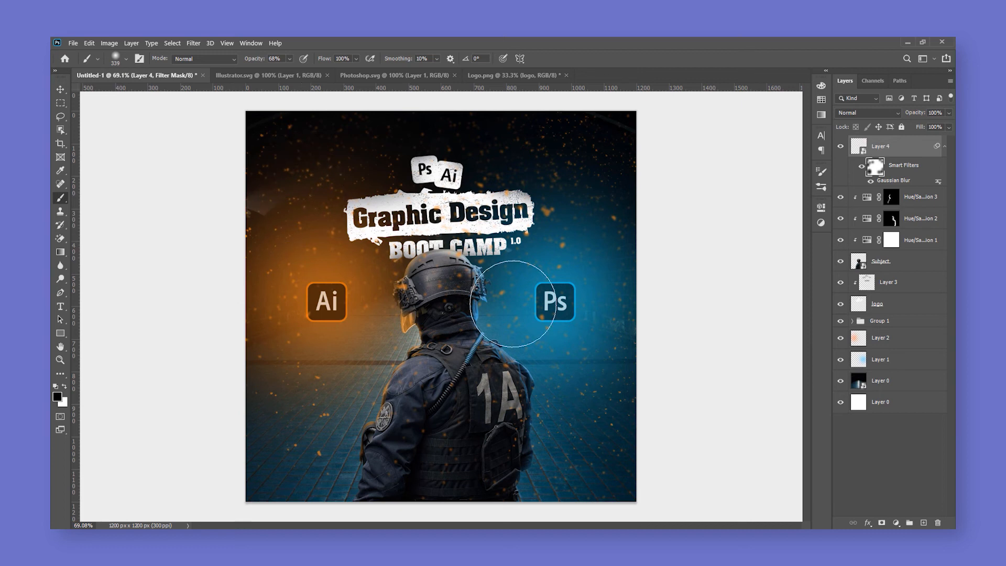
key("v")
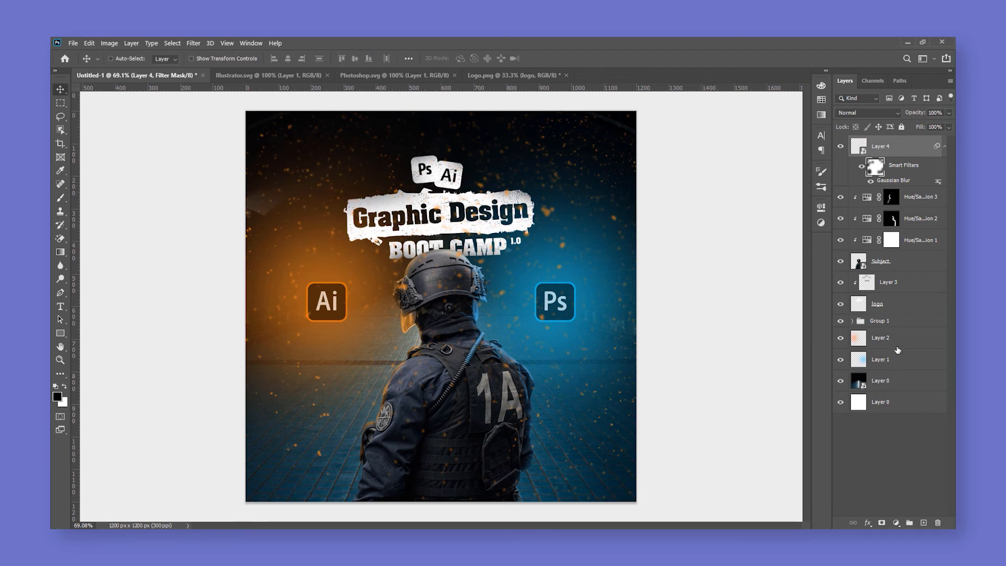
Apply a horizontal 9 px Tilt-Shift blur to the street background layer, centring the sharp zone at the canvas's lower edge.
left_click(895, 386)
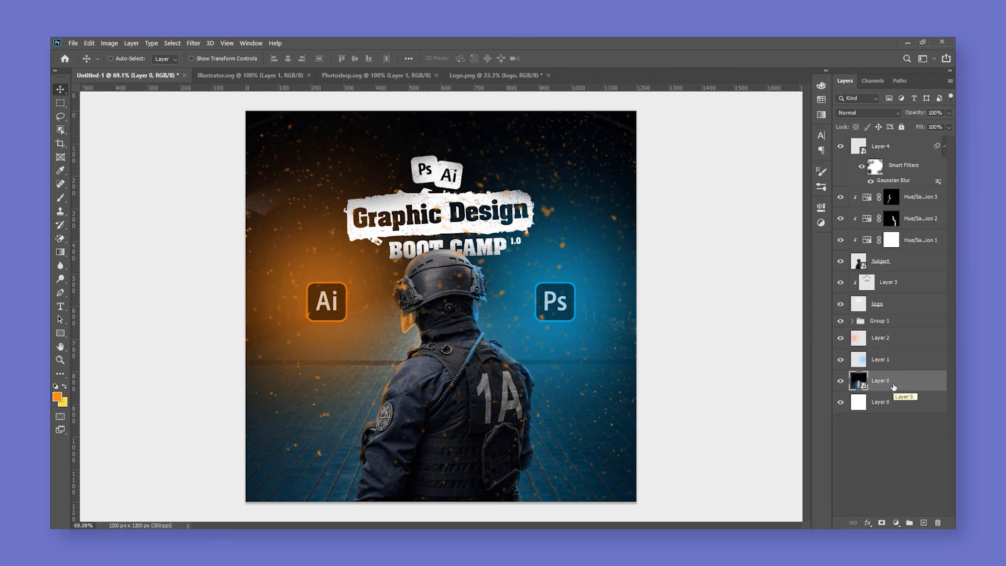
left_click(192, 44)
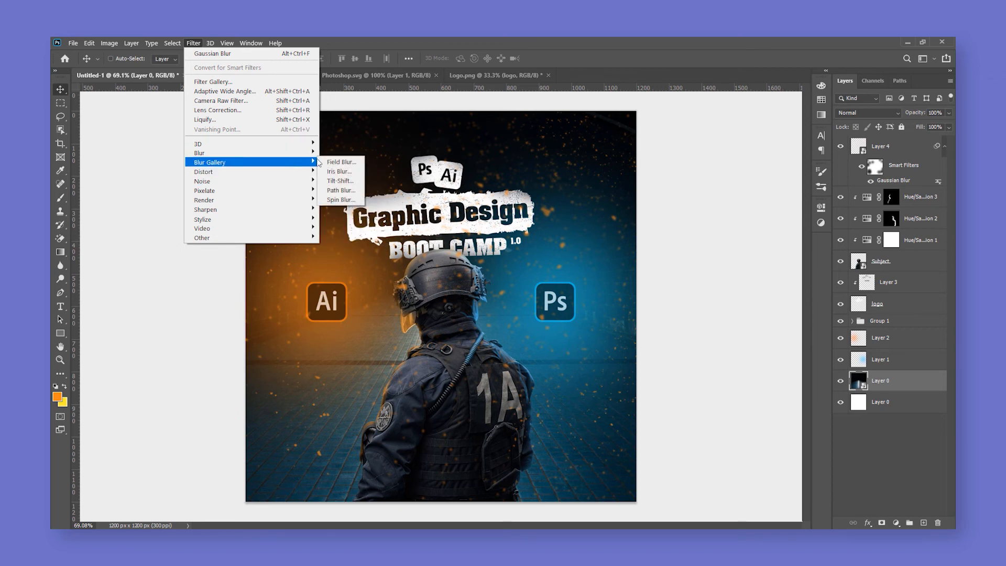
left_click(340, 176)
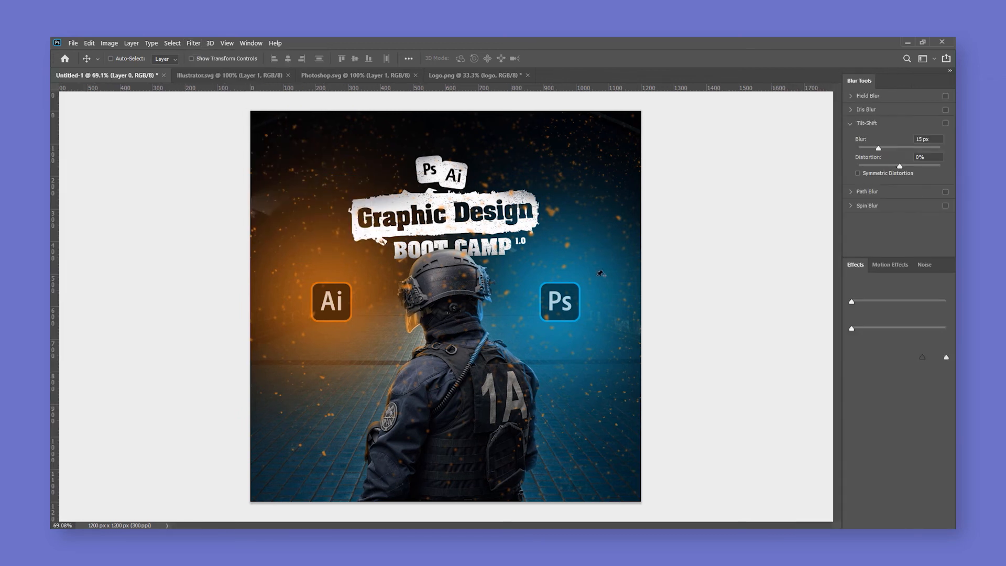
left_click_drag(446, 306, 447, 499)
left_click_drag(454, 348, 459, 325)
left_click_drag(447, 459, 452, 430)
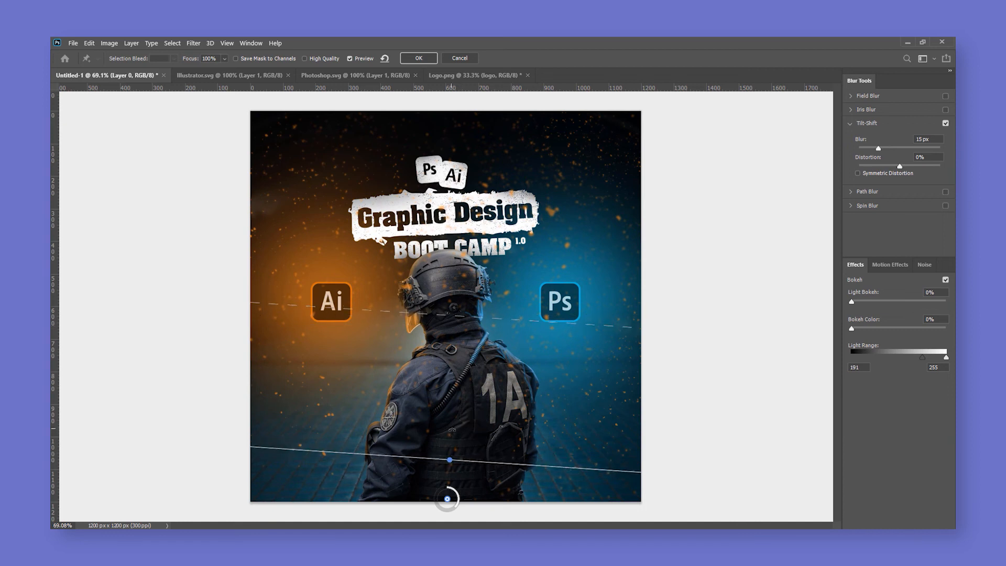
key("ctrl+z")
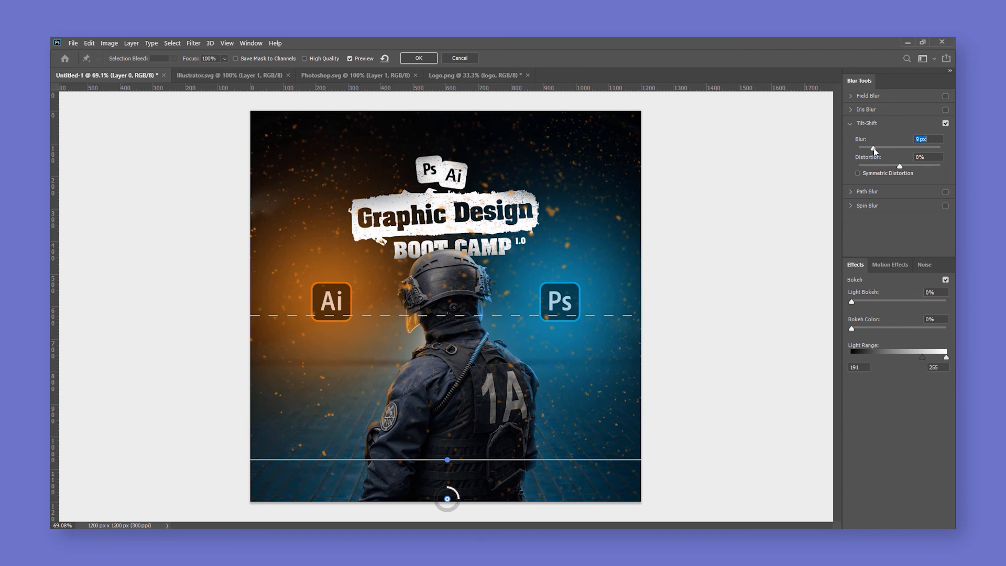
left_click(417, 58)
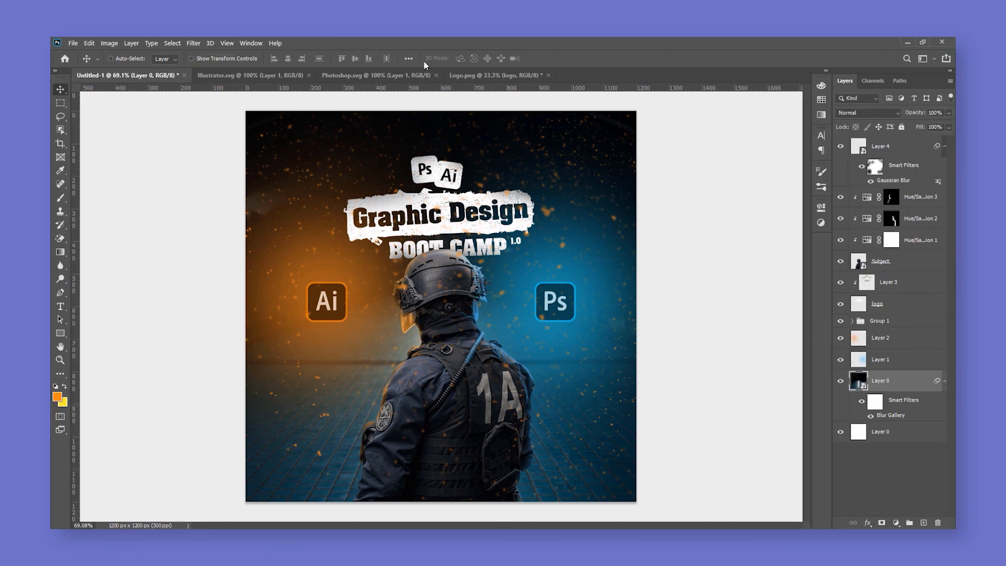
Stamp all visible layers into a new layer above the dust layer and convert it to a smart object.
left_click(894, 149)
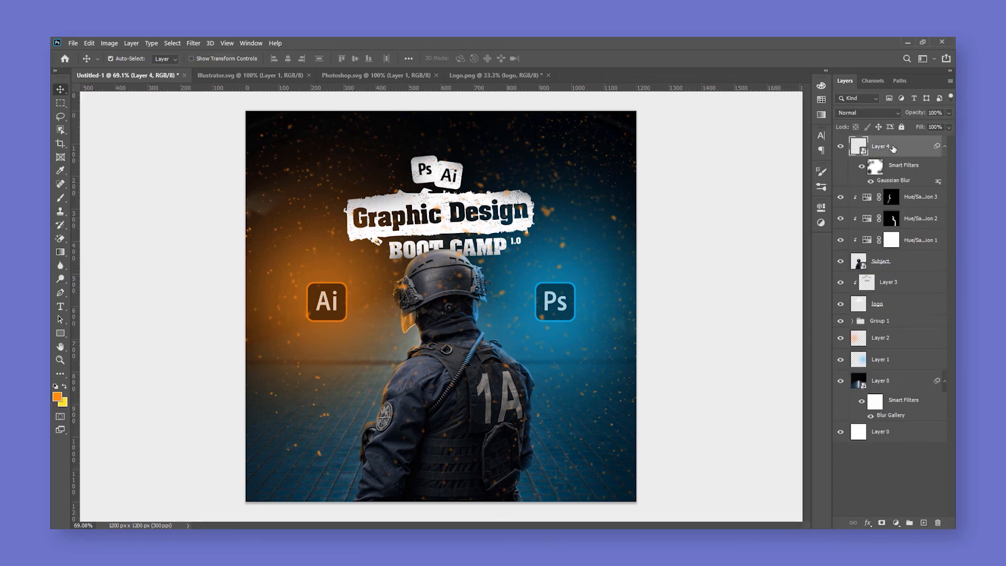
key("ctrl+shift+alt+e")
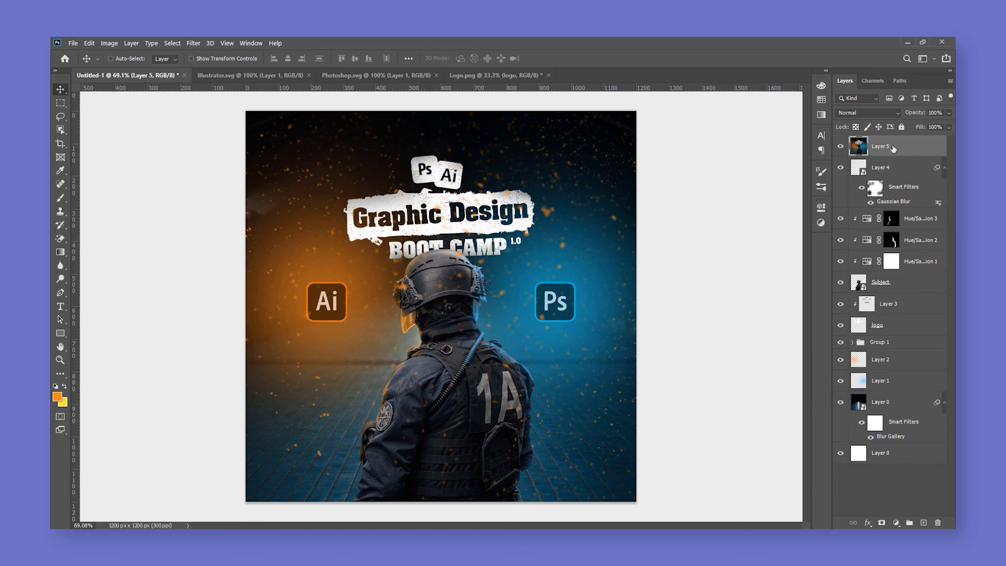
right_click(893, 149)
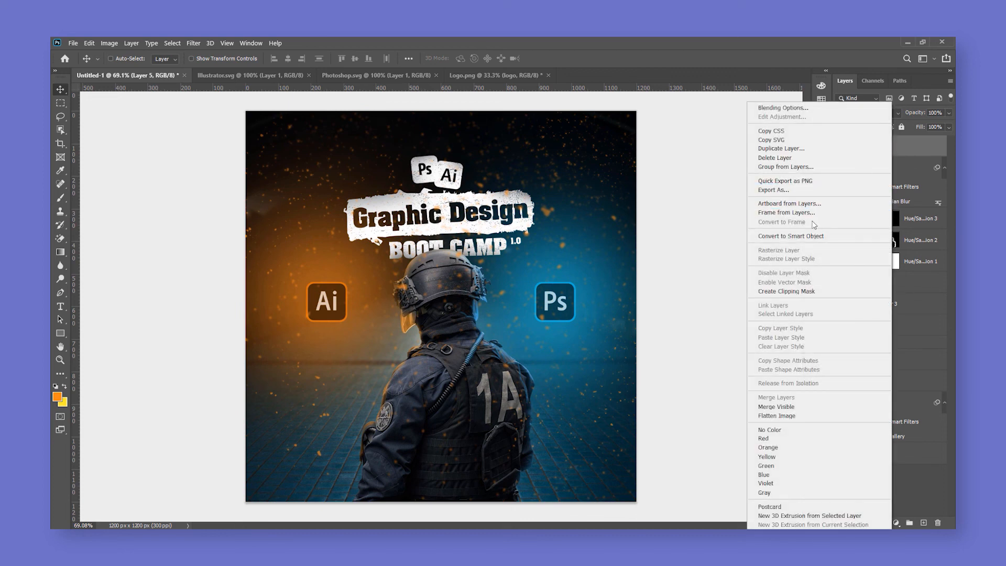
left_click(804, 234)
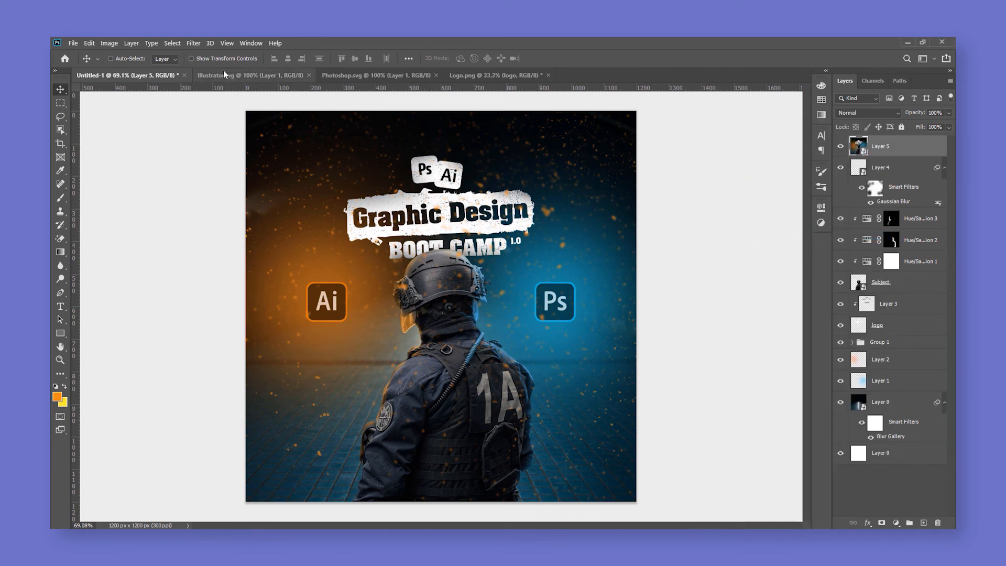
Grade the merged layer with Camera Raw: Temperature +10, Contrast +15, Highlights -5, Shadows -13, Whites -1, Blacks -5, Texture +21, Clarity +12.
left_click(193, 43)
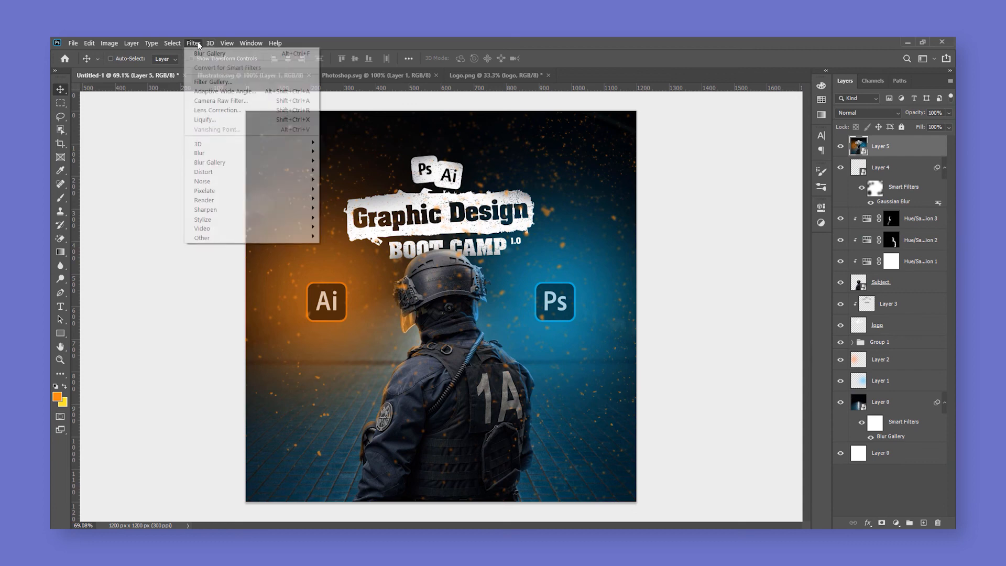
left_click(222, 101)
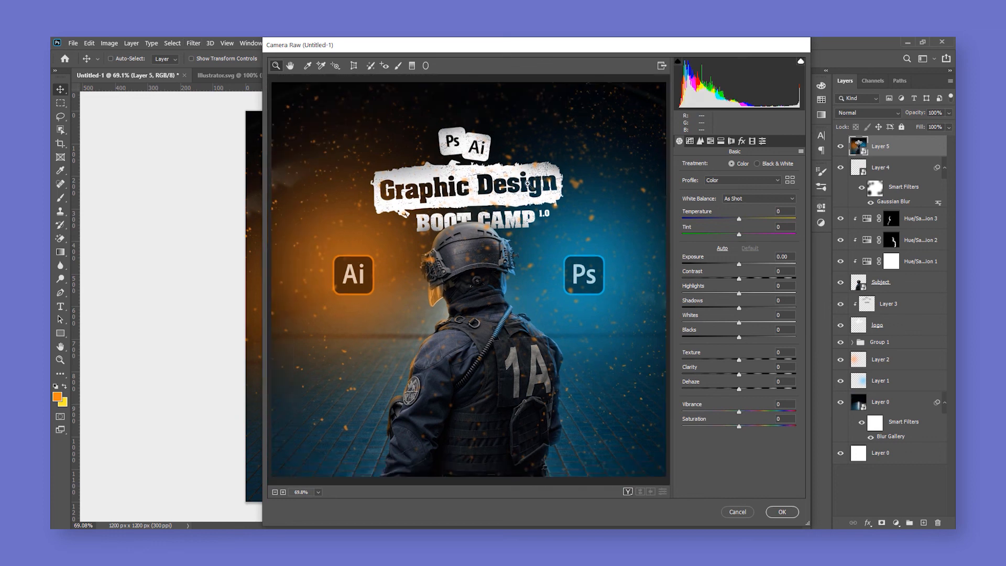
left_click_drag(748, 363, 747, 381)
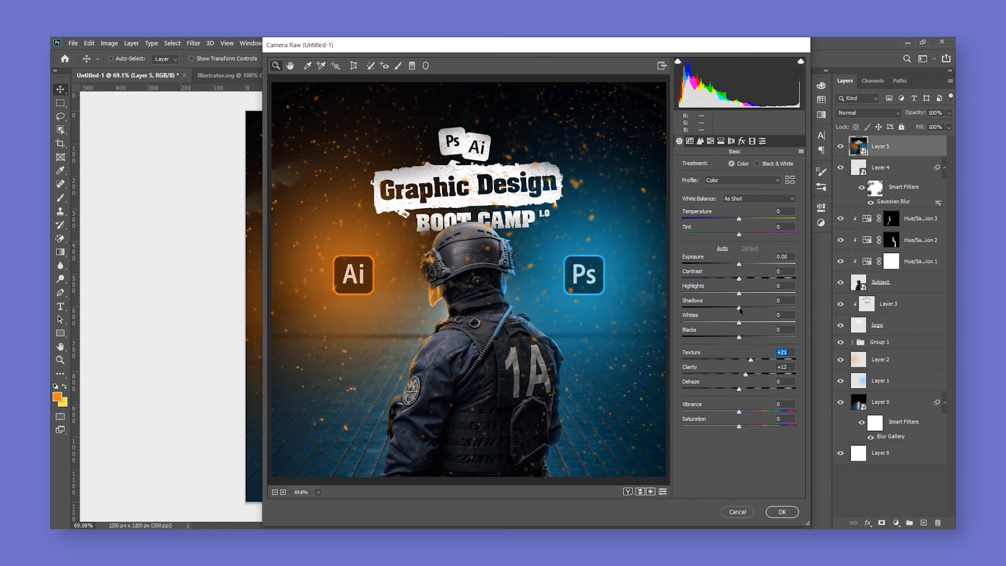
mouse_move(741, 310)
left_mouse_down()
mouse_move(732, 308)
mouse_move(736, 337)
mouse_move(739, 322)
left_mouse_up()
left_click_drag(739, 278, 748, 279)
left_click_drag(739, 219, 744, 220)
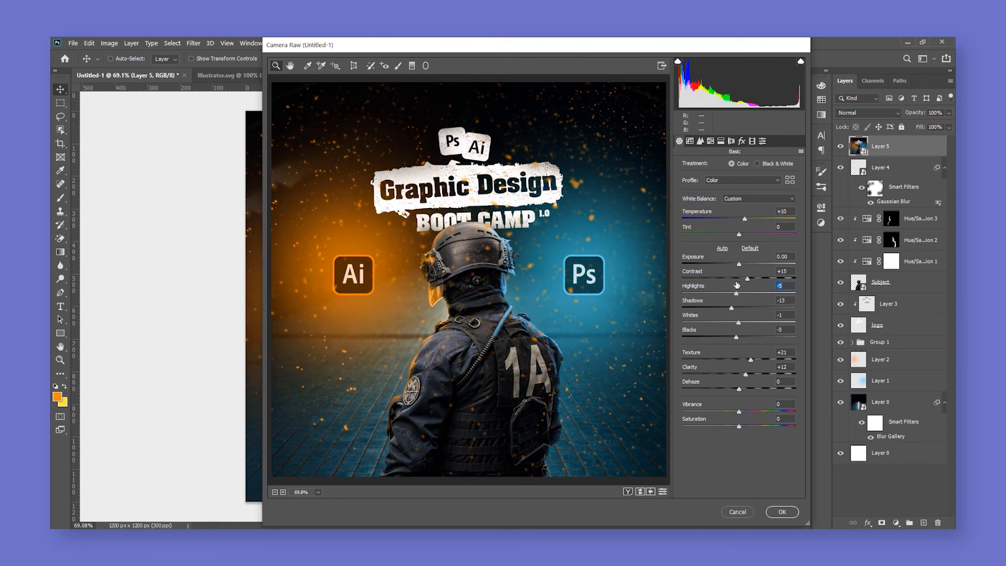
Add a Highlight Priority post-crop vignette with amount -13, slightly reduce its feather, and apply the Camera Raw filter.
left_click(742, 141)
left_click_drag(739, 264, 733, 265)
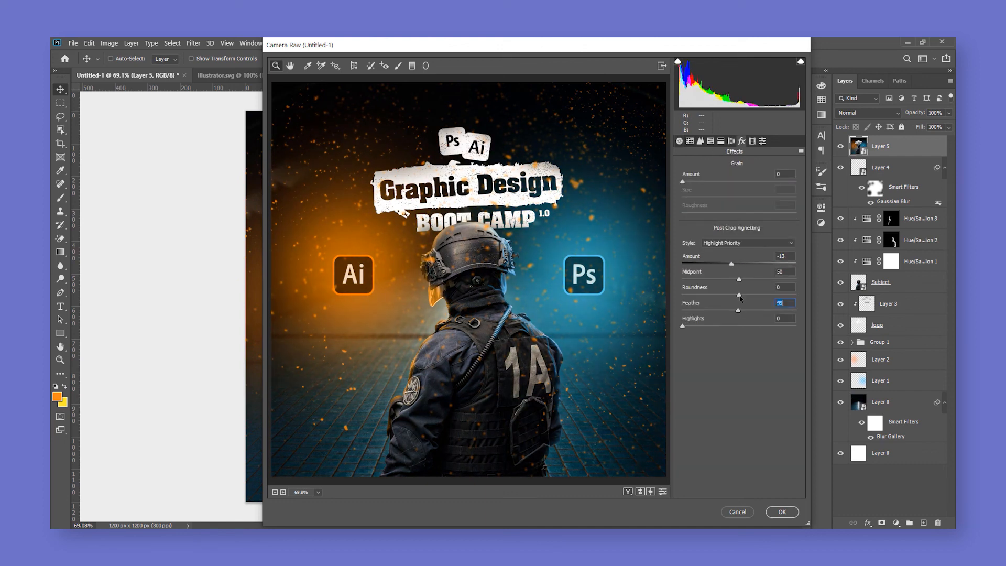
left_click(780, 513)
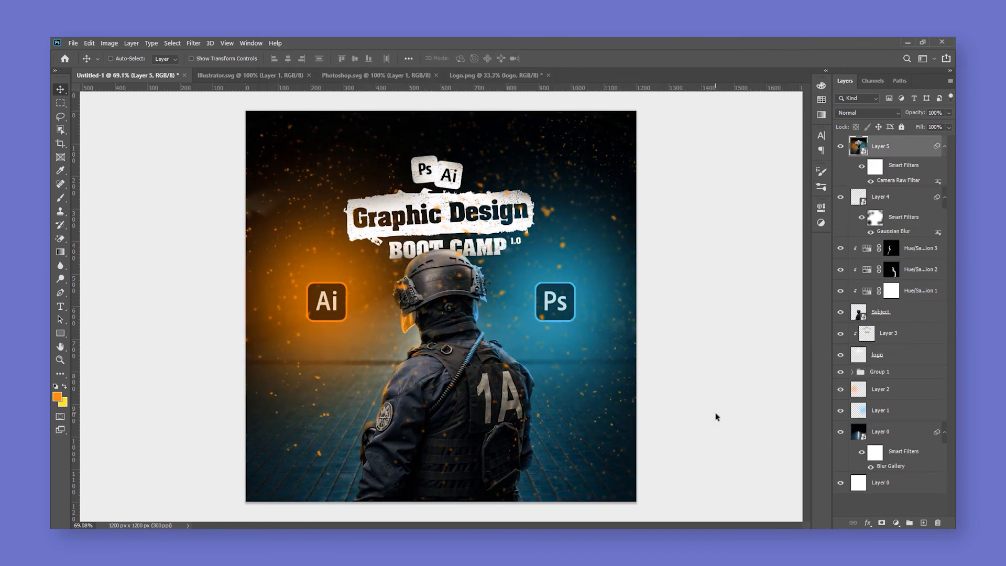